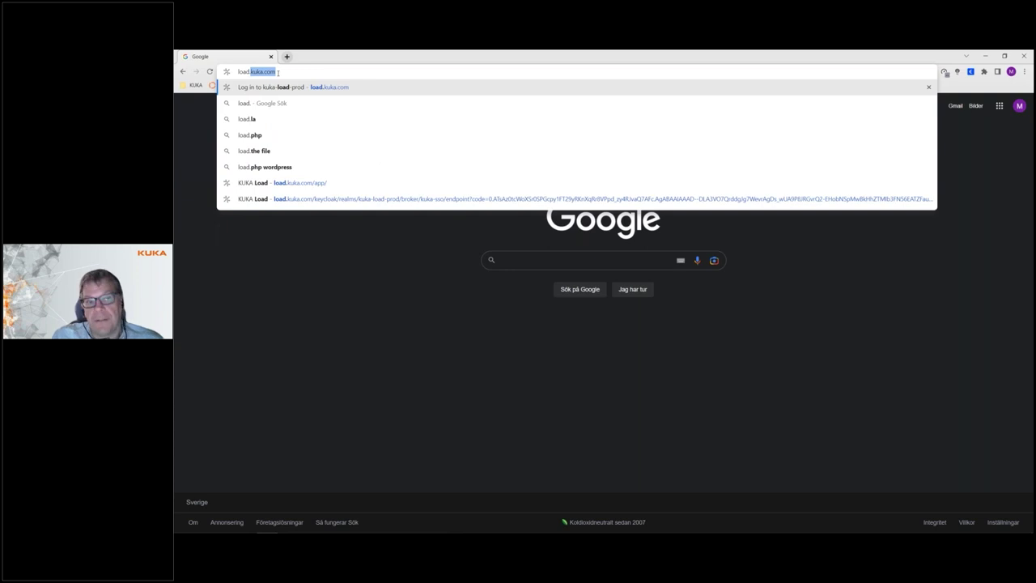
Load load.kuka.com/app/ to reach the Analysis page for a new load case.
key(Return)
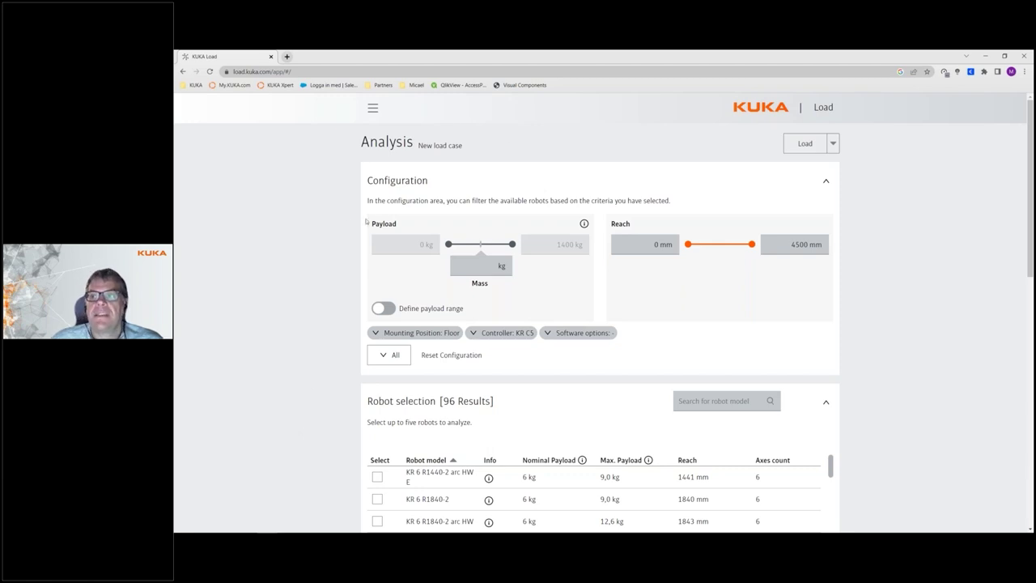
click(833, 143)
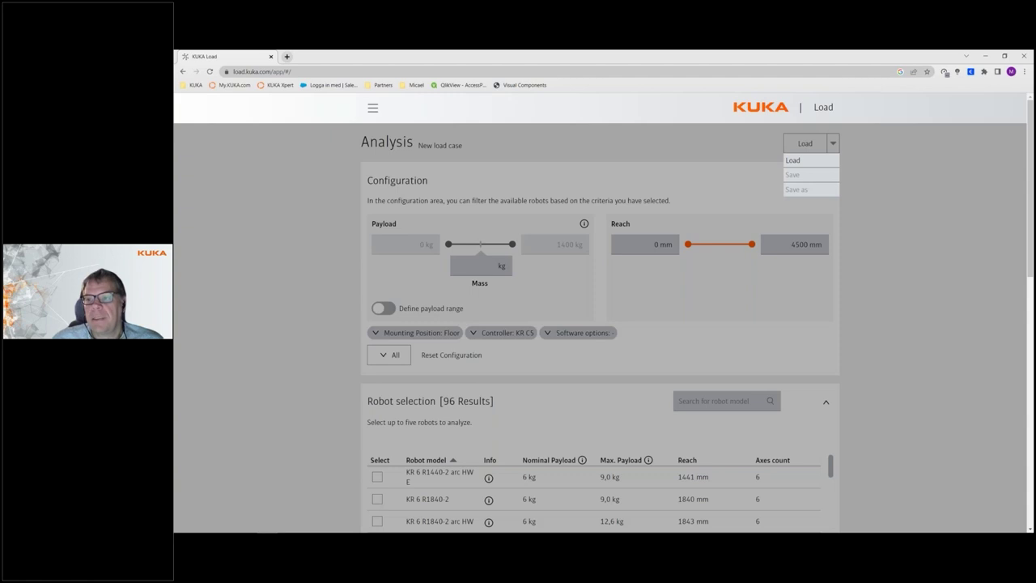
key(Escape)
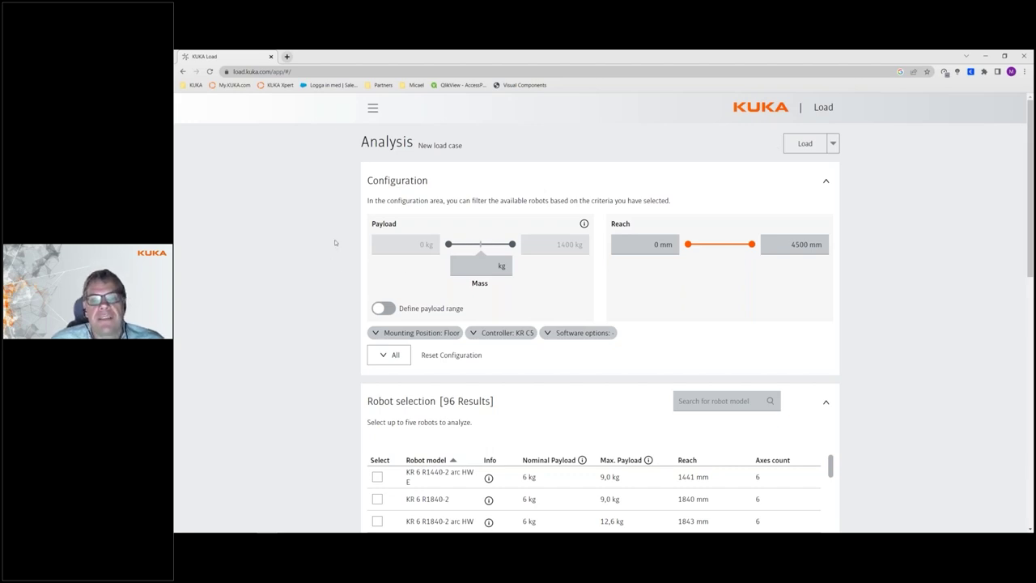
scroll(335, 242, down, 1)
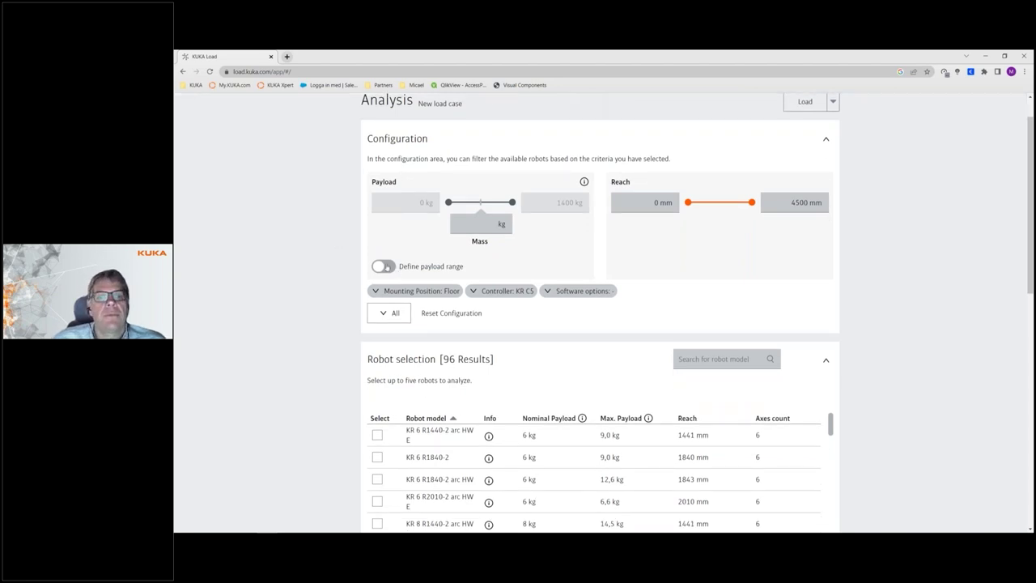
Define a payload range of 159 to 280 kg and expand all filter options.
click(382, 267)
click(416, 202)
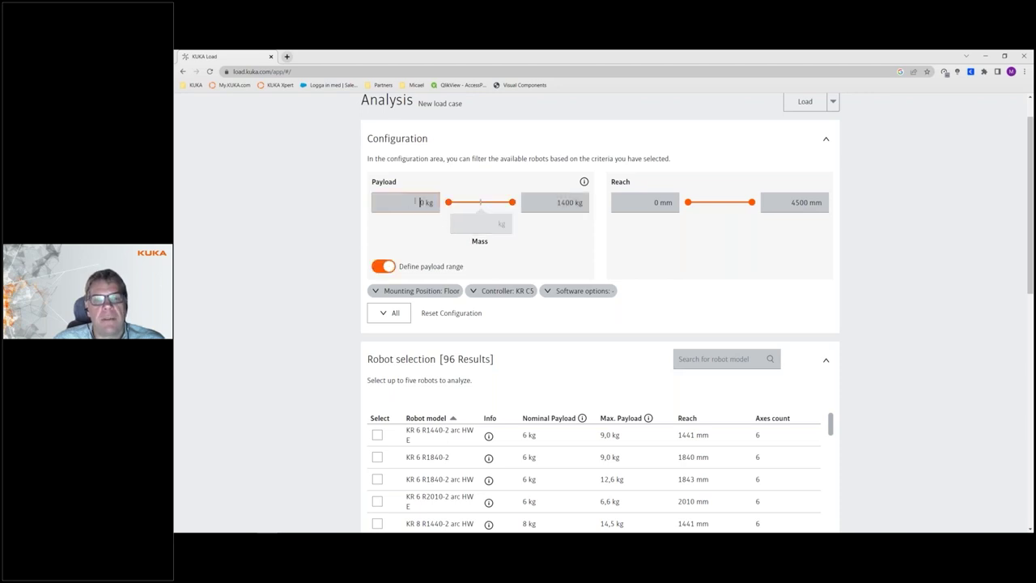
double_click(421, 203)
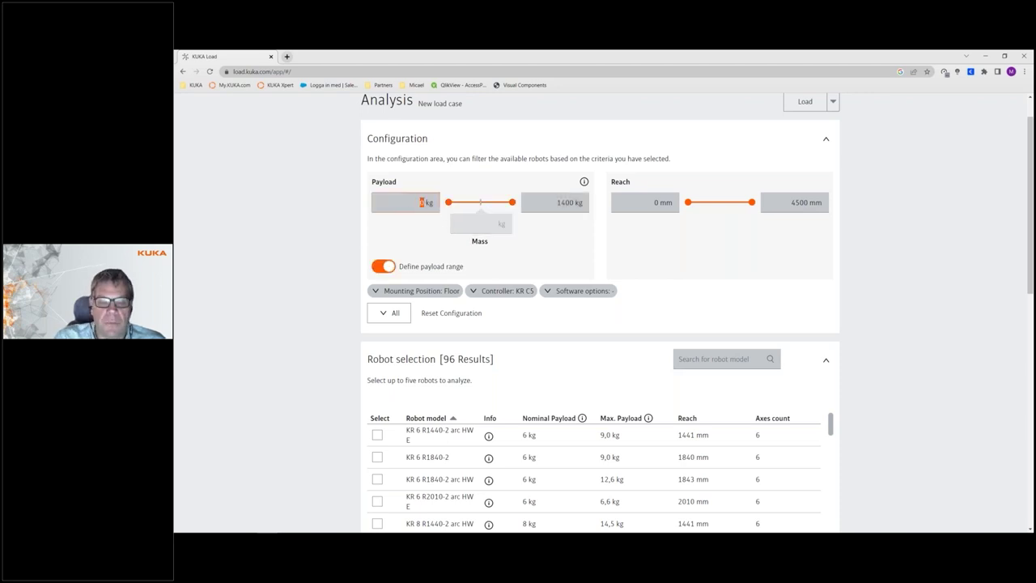
key(BackSpace)
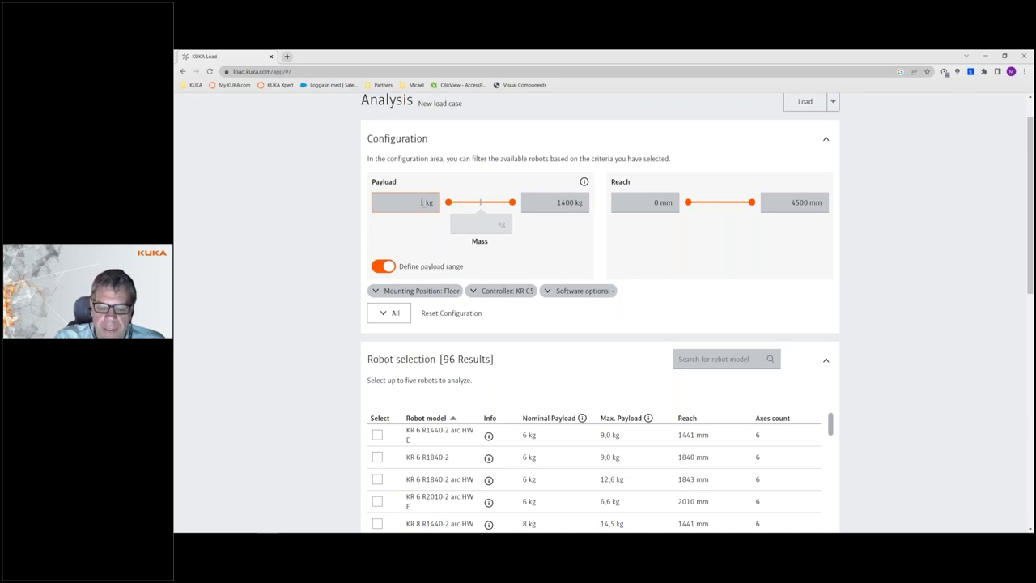
text(10)
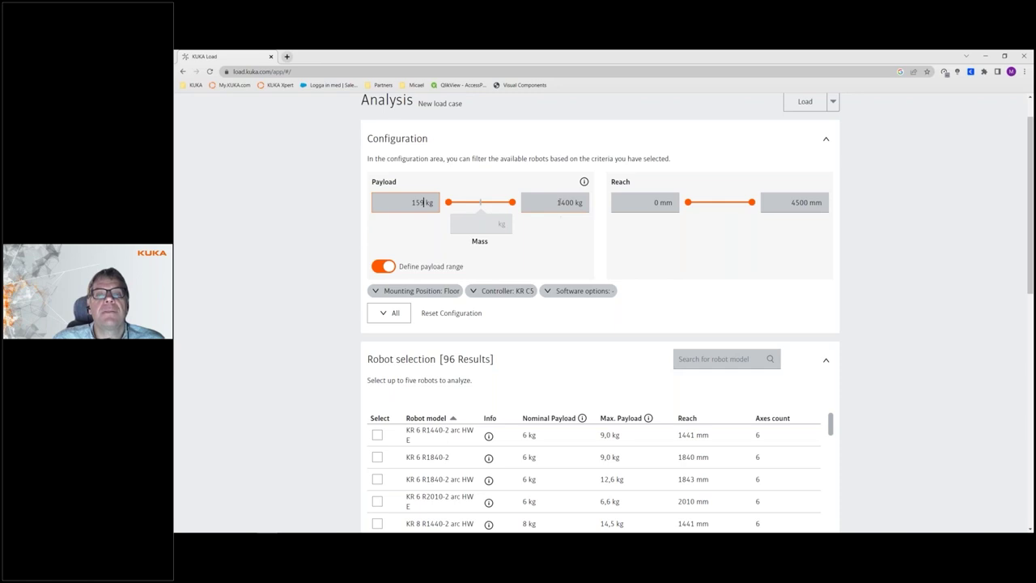
drag(556, 203, 578, 204)
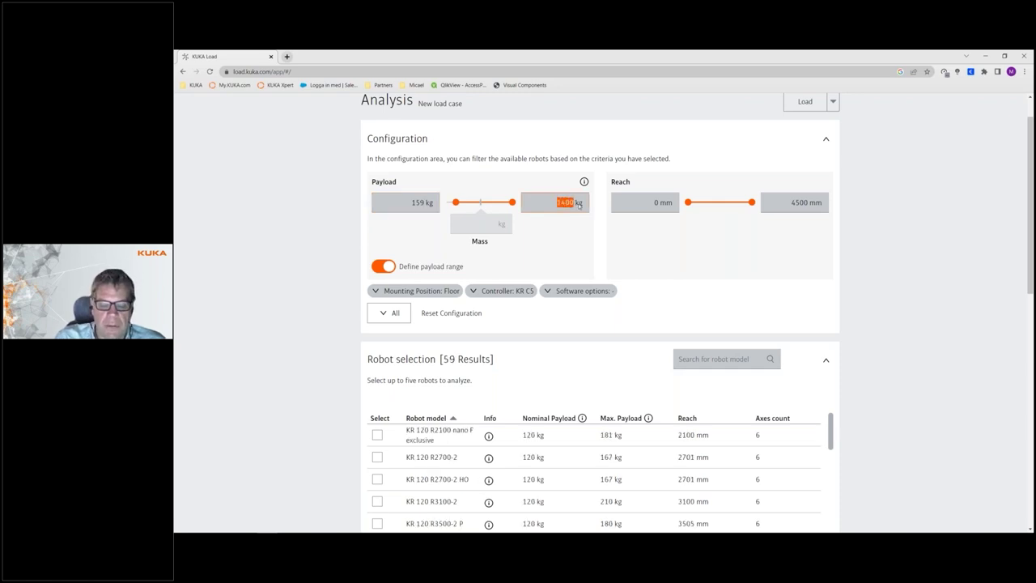
text(280)
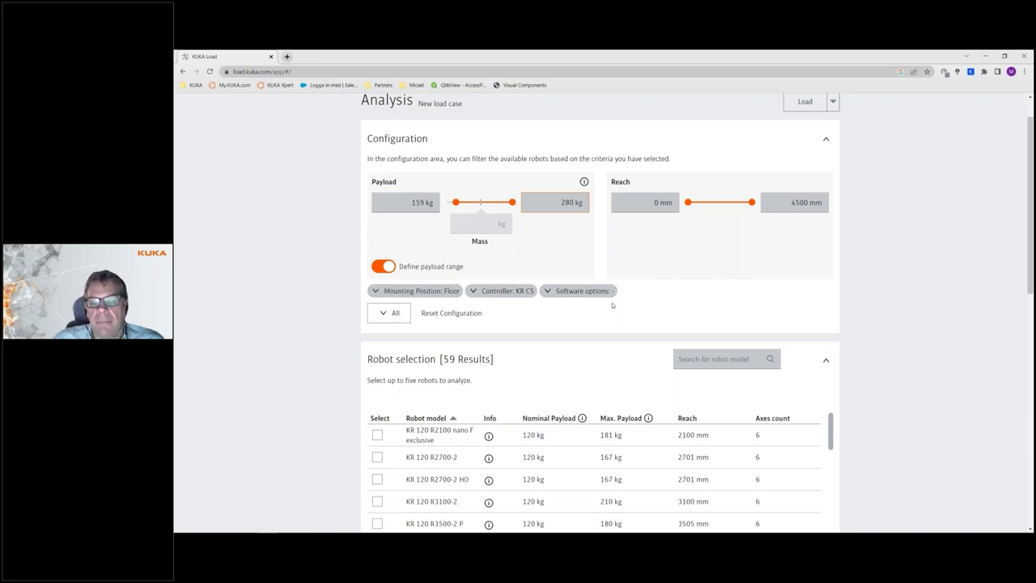
click(389, 313)
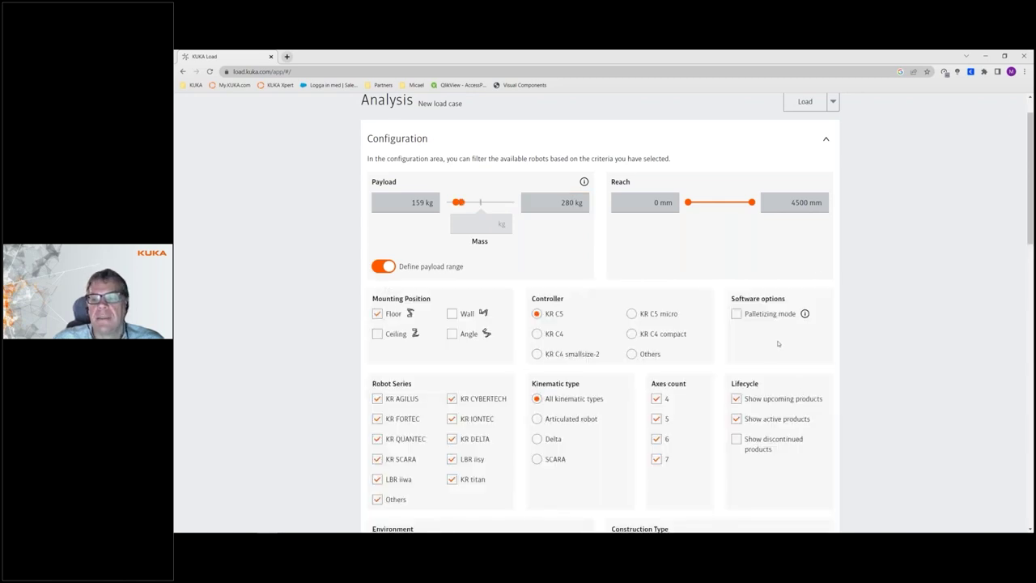
Uncheck every environment except Standard (-), leaving 19 robots, and collapse the filters.
scroll(778, 344, down, 3)
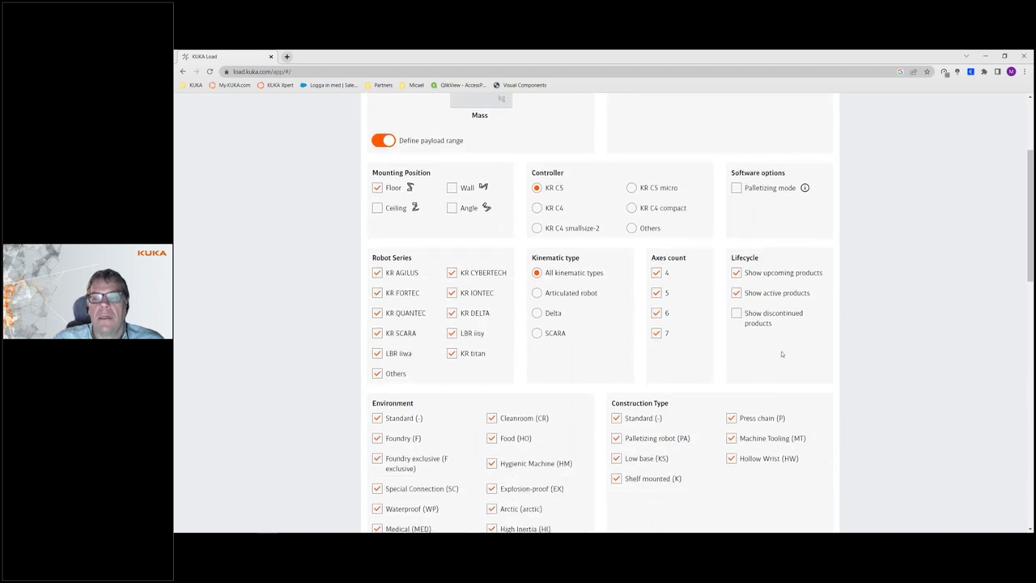
scroll(782, 354, down, 2)
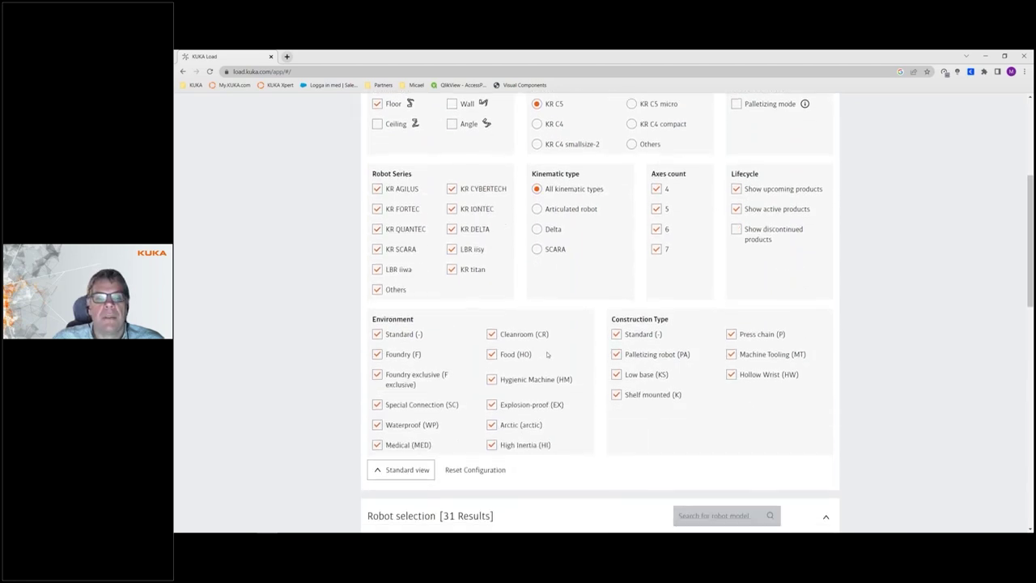
click(377, 355)
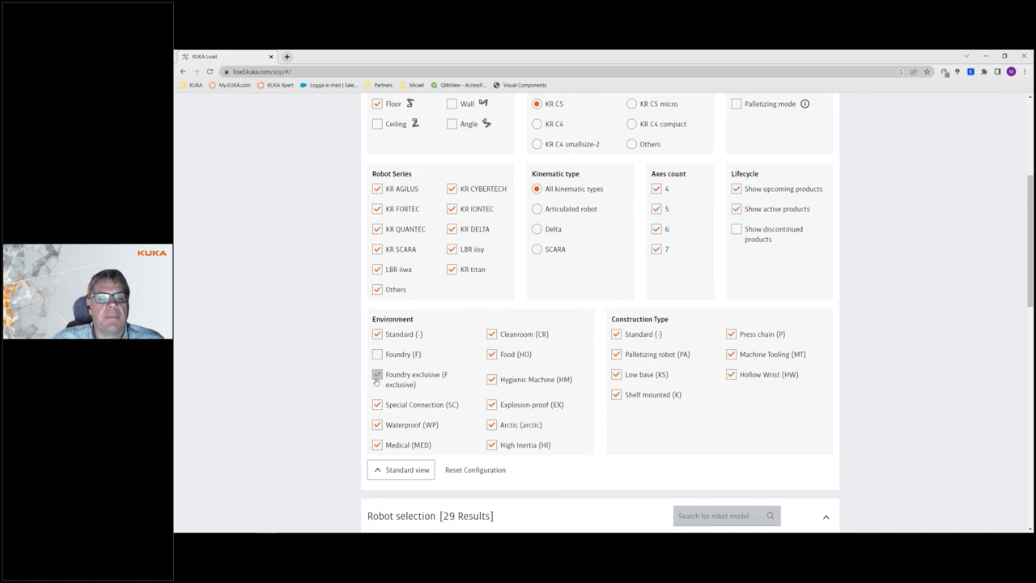
click(378, 375)
click(377, 405)
click(377, 425)
click(377, 447)
click(491, 445)
click(493, 425)
click(491, 404)
click(491, 379)
click(492, 354)
click(492, 335)
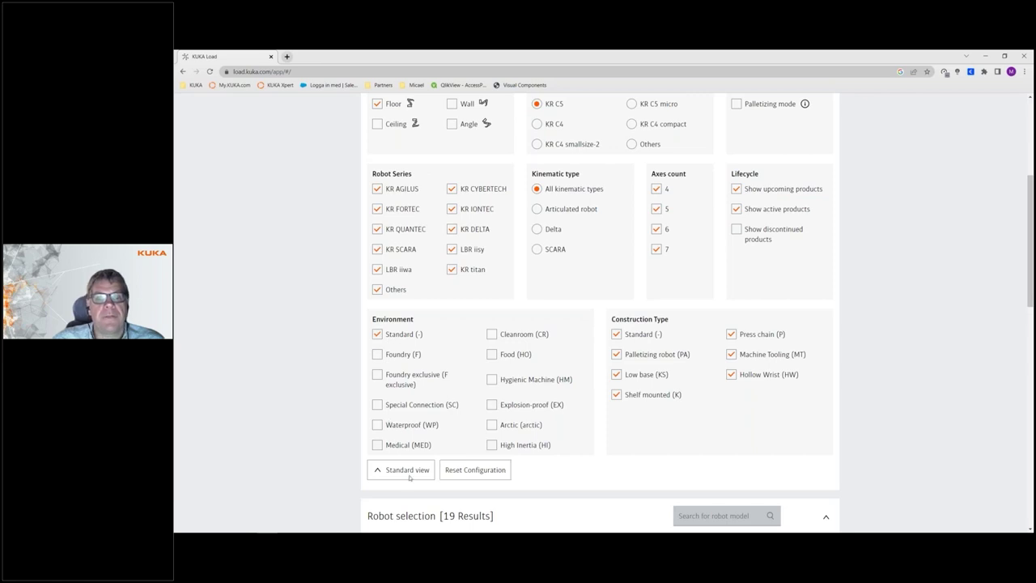
click(396, 470)
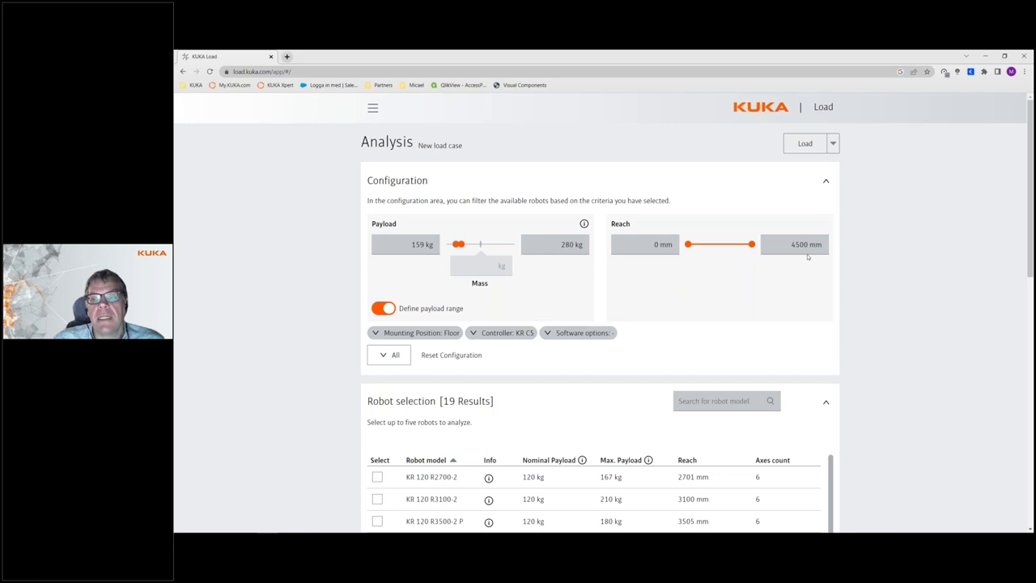
Tick KR 180 R2900-2, KR 210 R2700-2, KR 210 R3100-2 and KR 240 R2900-2 in the robot table.
scroll(580, 359, down, 1)
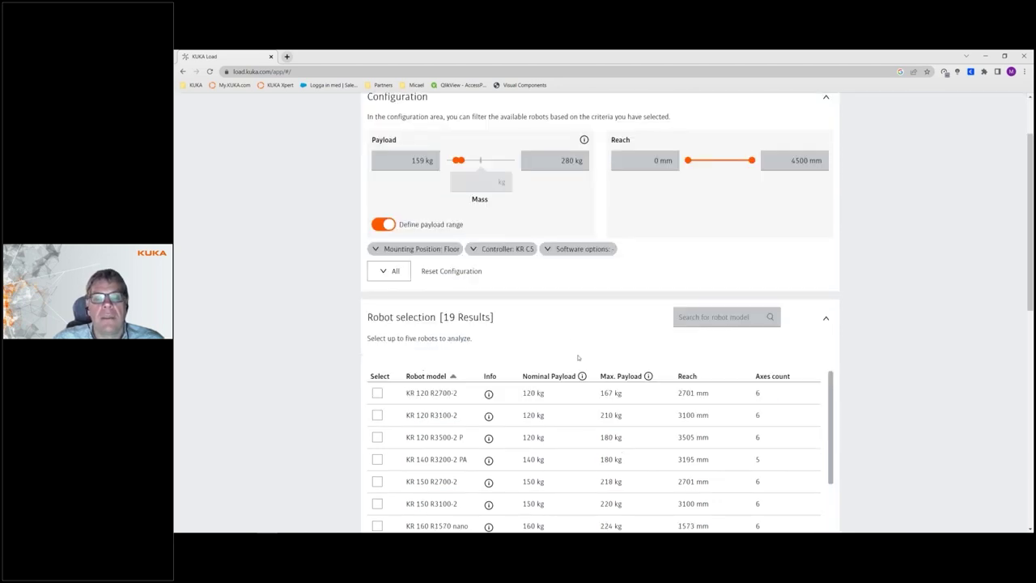
scroll(578, 361, down, 1)
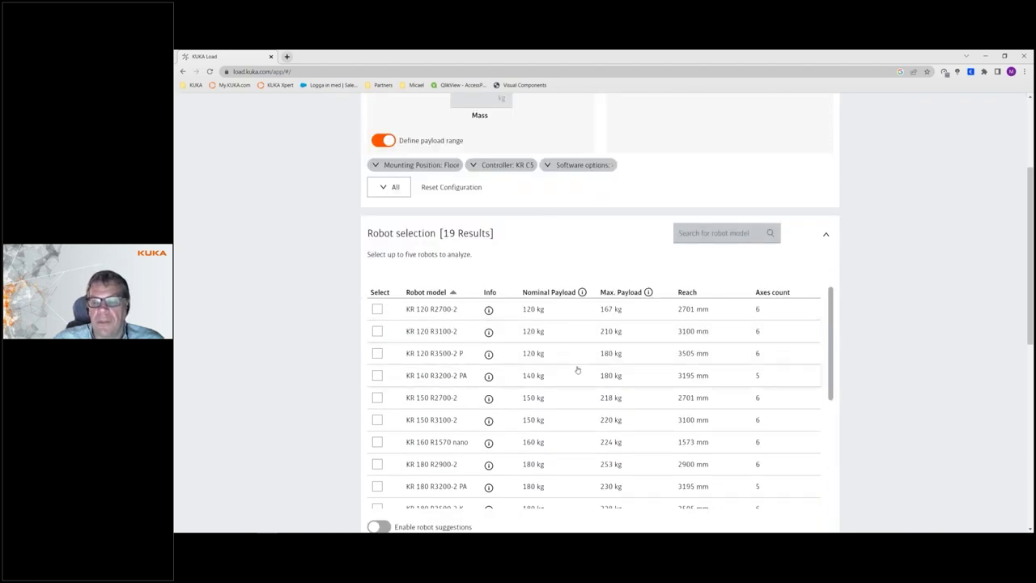
scroll(577, 370, down, 1)
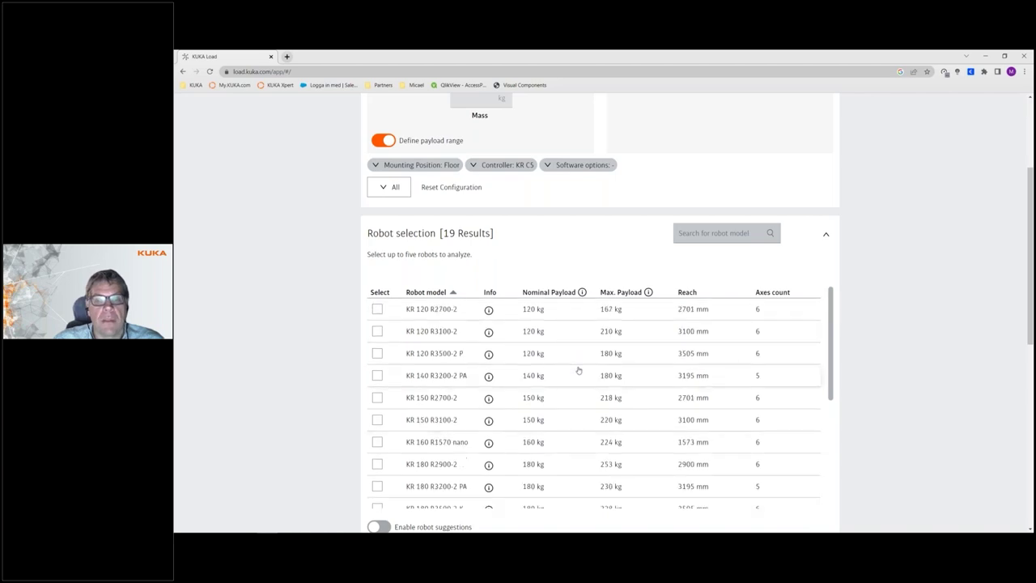
scroll(578, 372, up, 1)
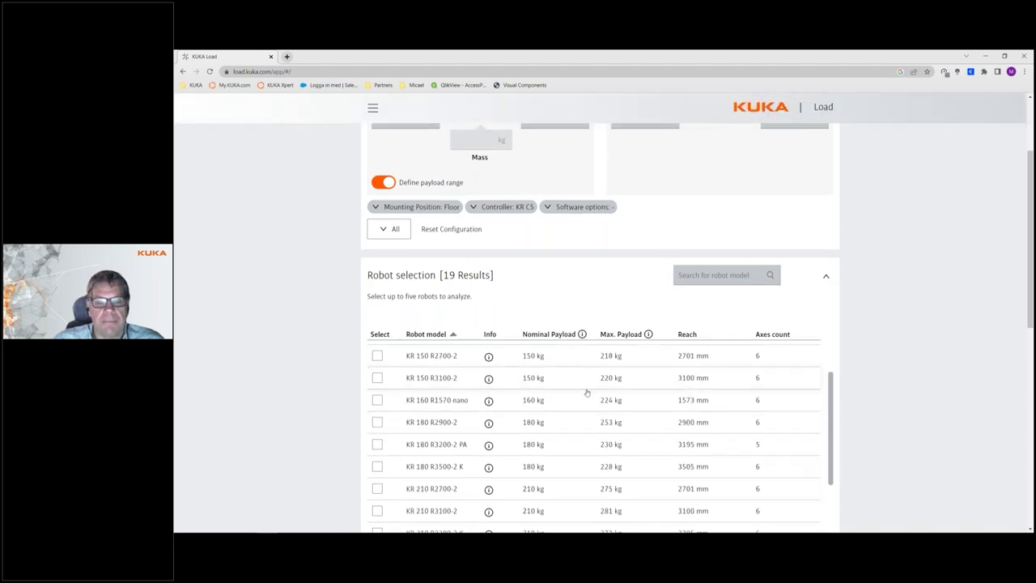
scroll(586, 393, up, 1)
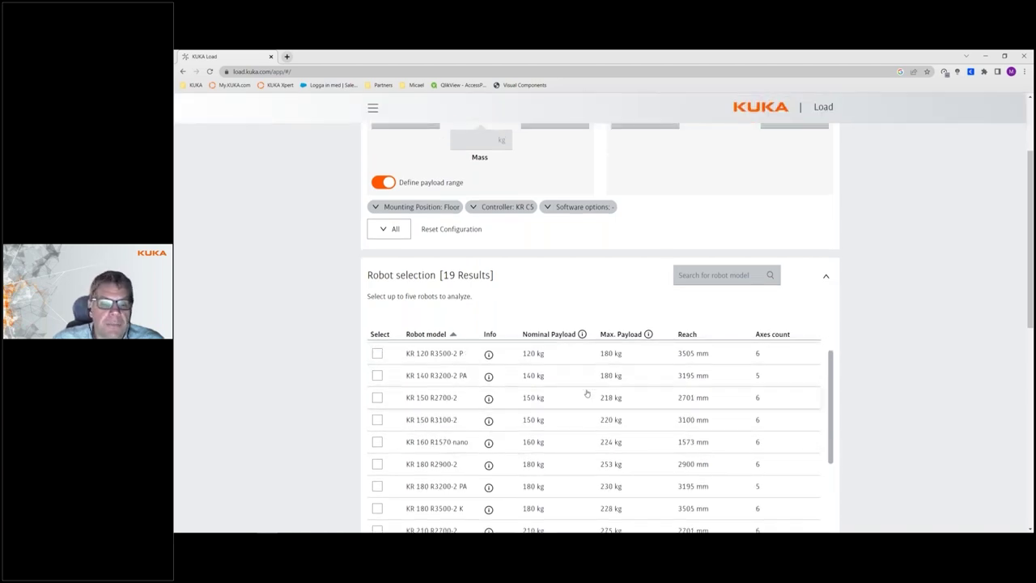
scroll(577, 414, down, 2)
scroll(577, 414, down, 1)
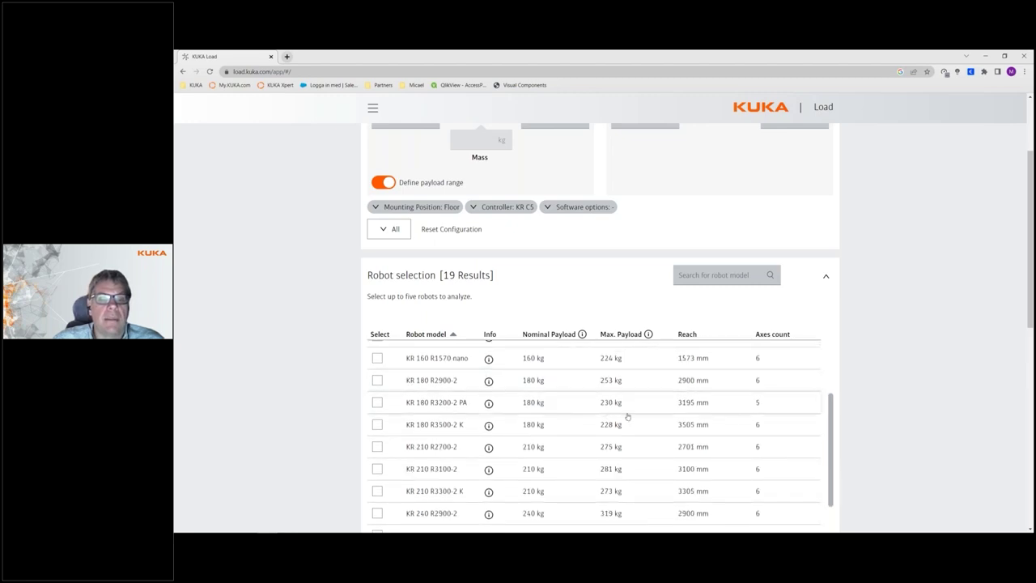
click(378, 381)
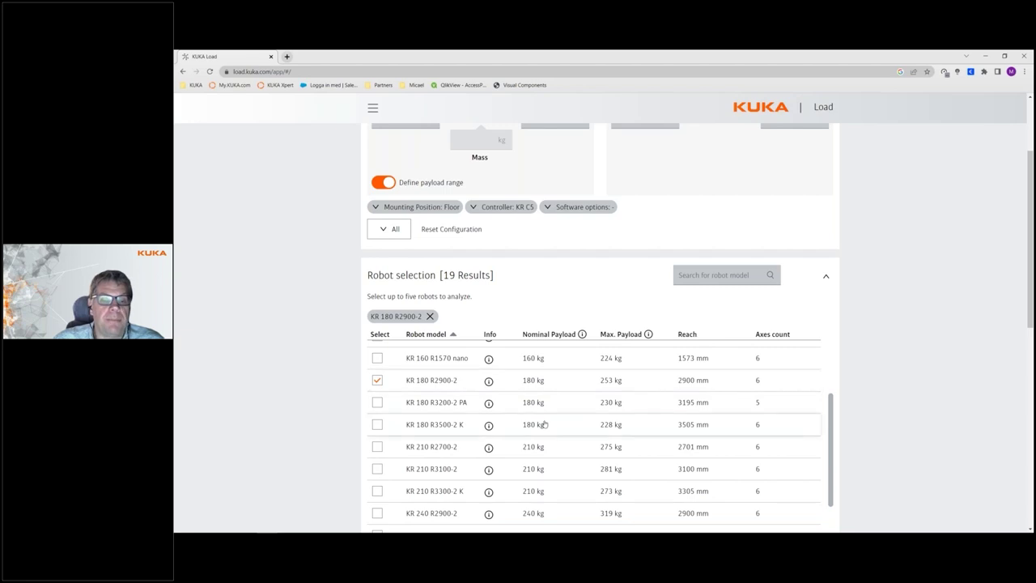
click(378, 448)
click(377, 470)
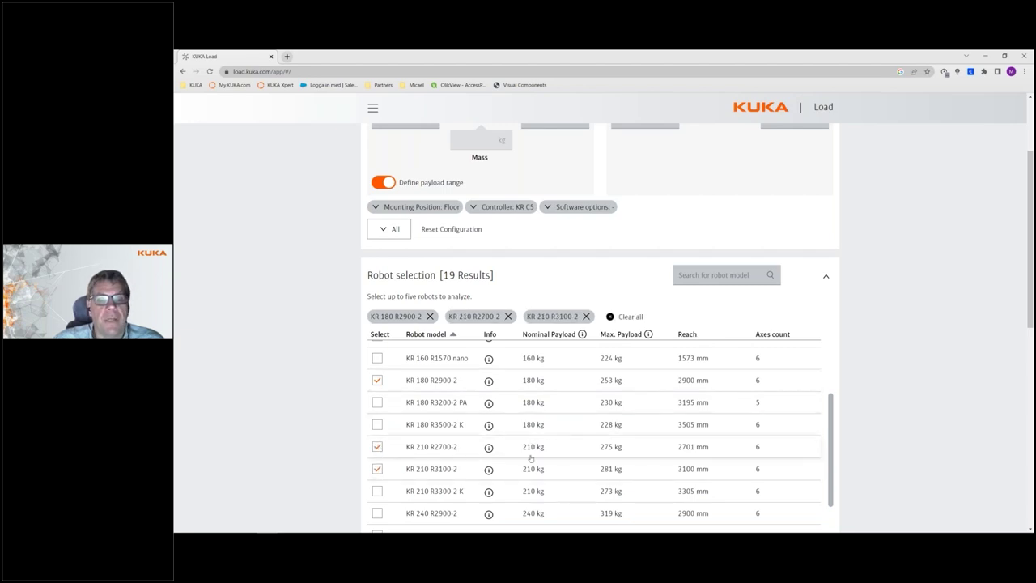
scroll(531, 458, down, 1)
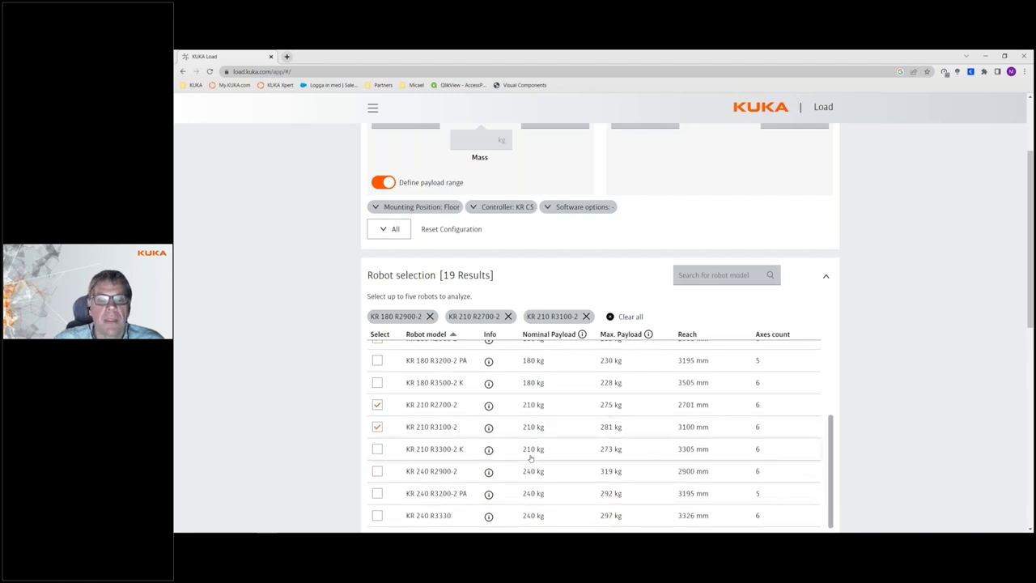
scroll(531, 458, down, 1)
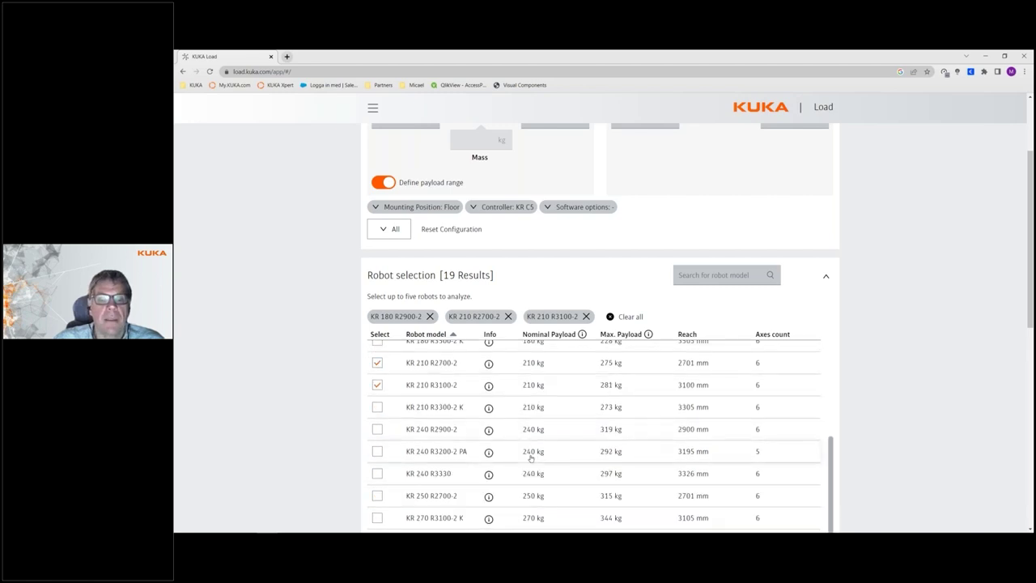
click(377, 429)
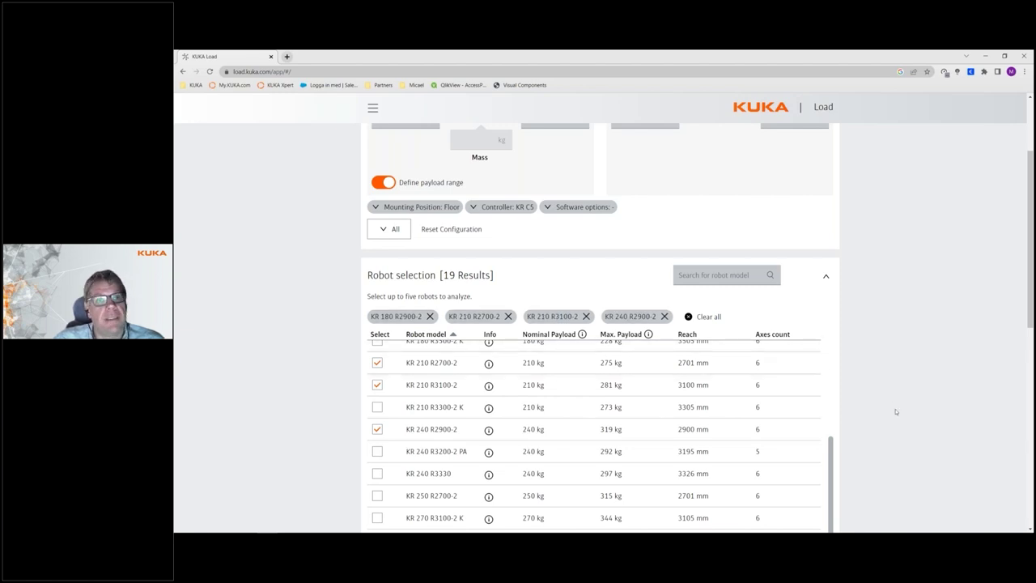
scroll(899, 409, down, 2)
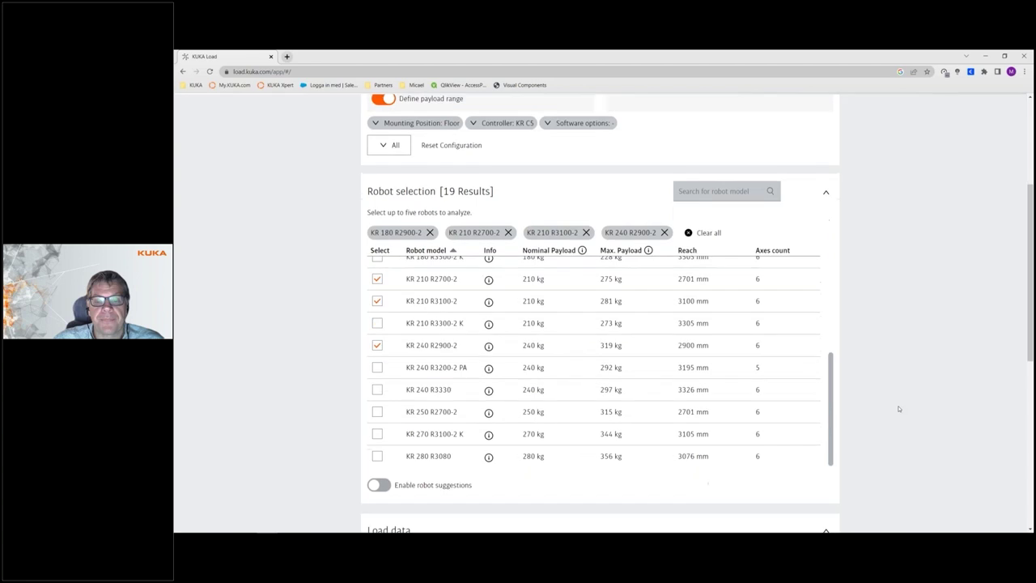
scroll(897, 409, down, 3)
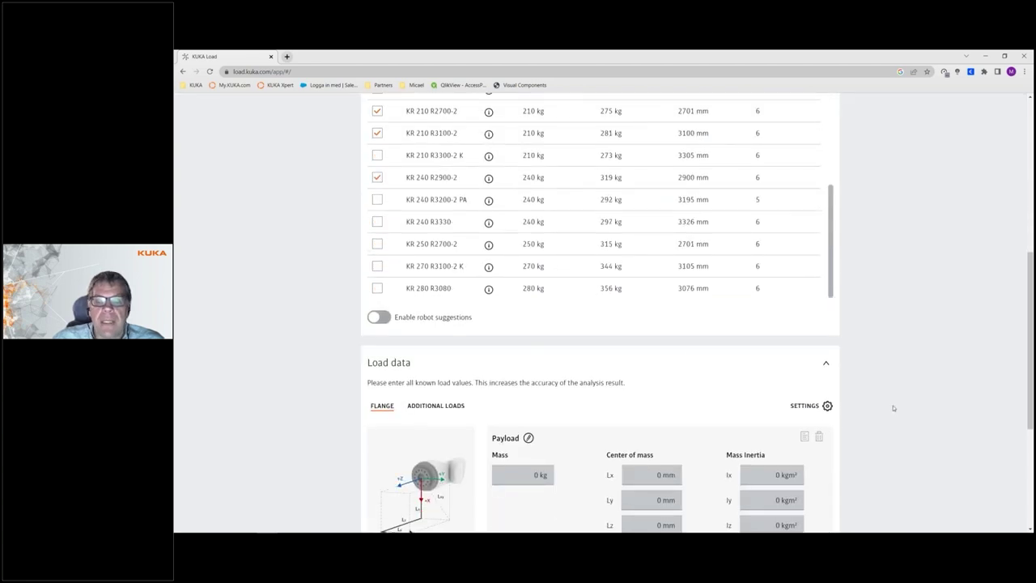
Enter 200 kg as the flange payload mass and run Analyze.
scroll(894, 408, down, 1)
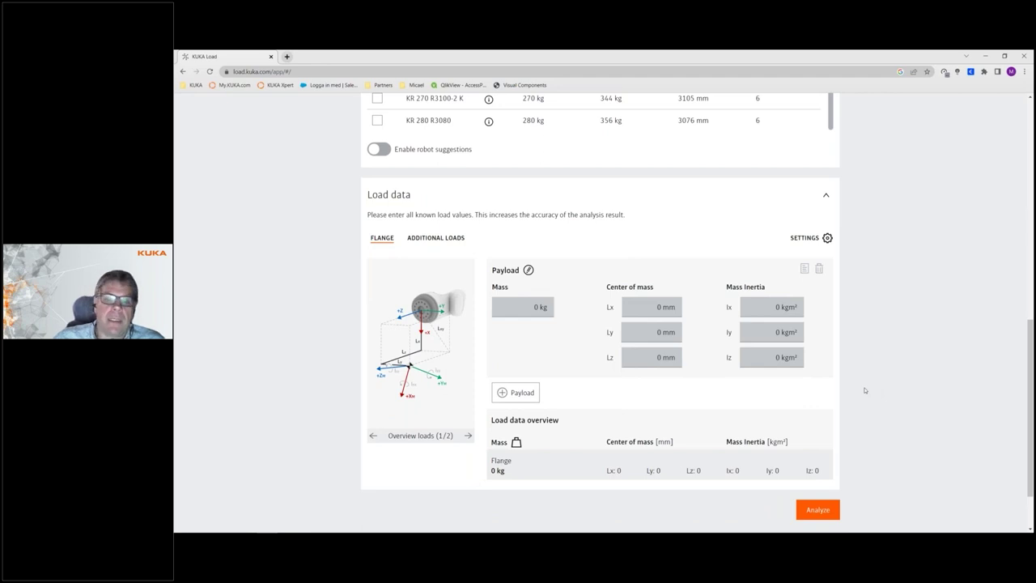
click(528, 306)
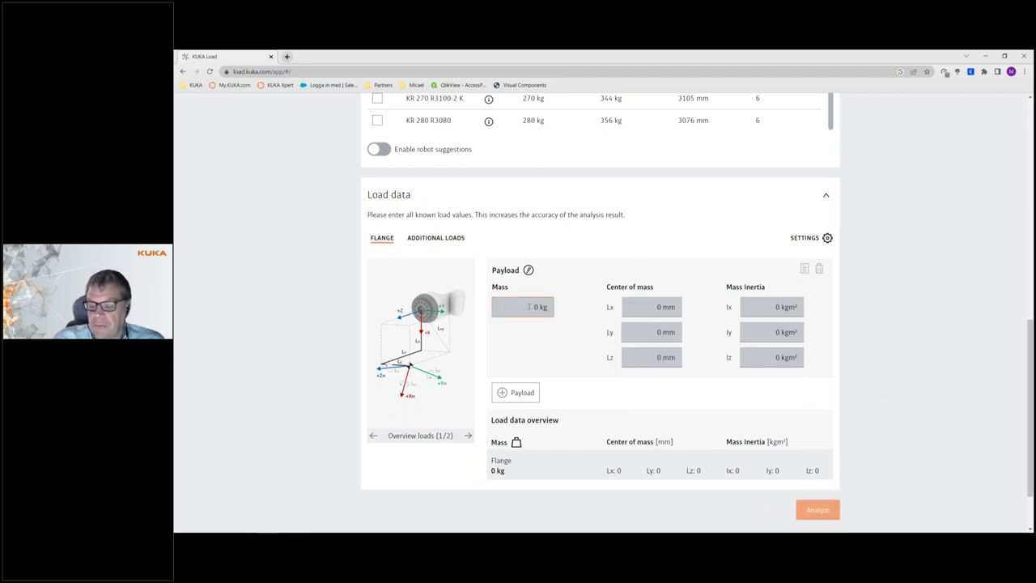
text(20)
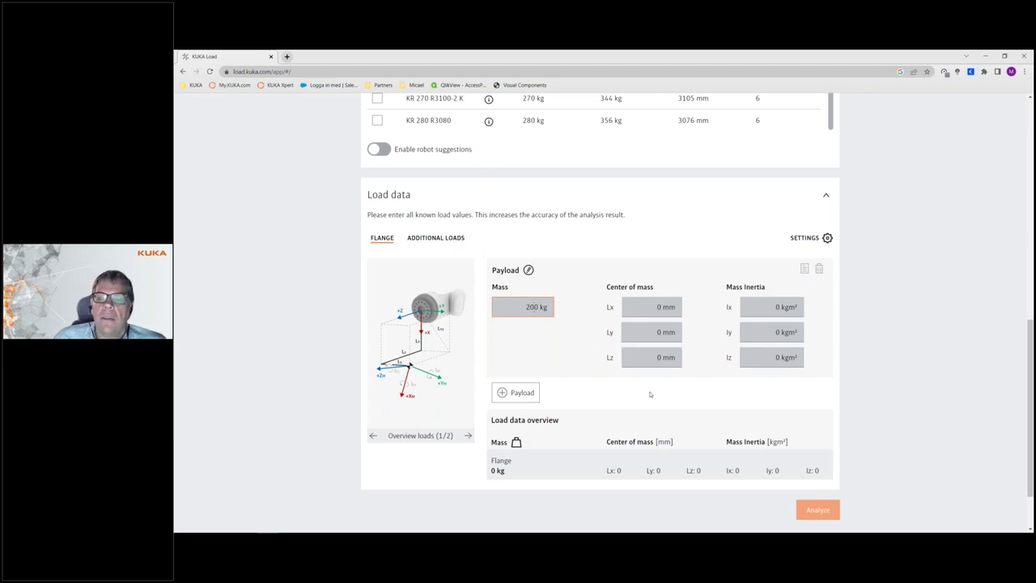
scroll(650, 394, down, 1)
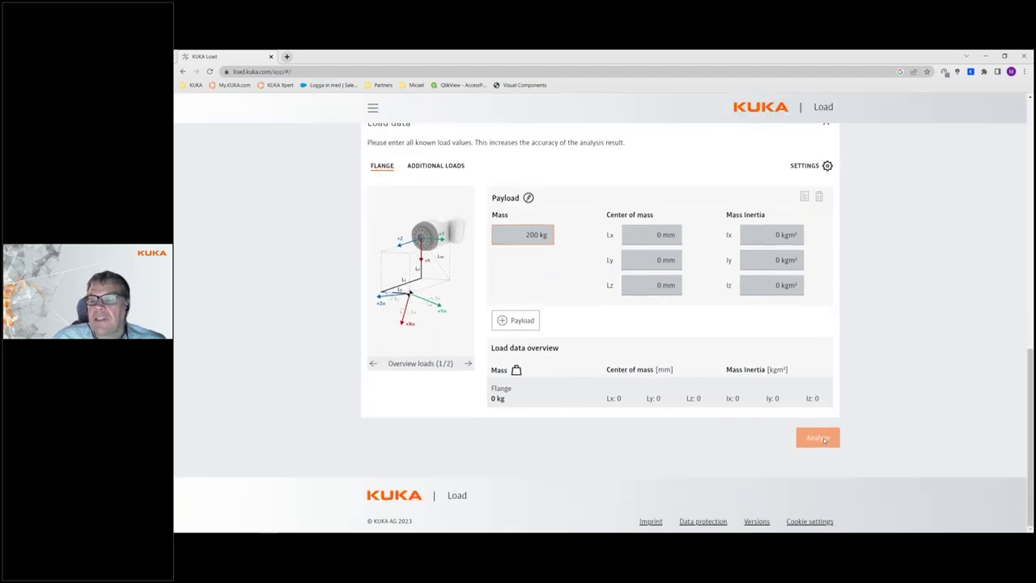
key(Tab)
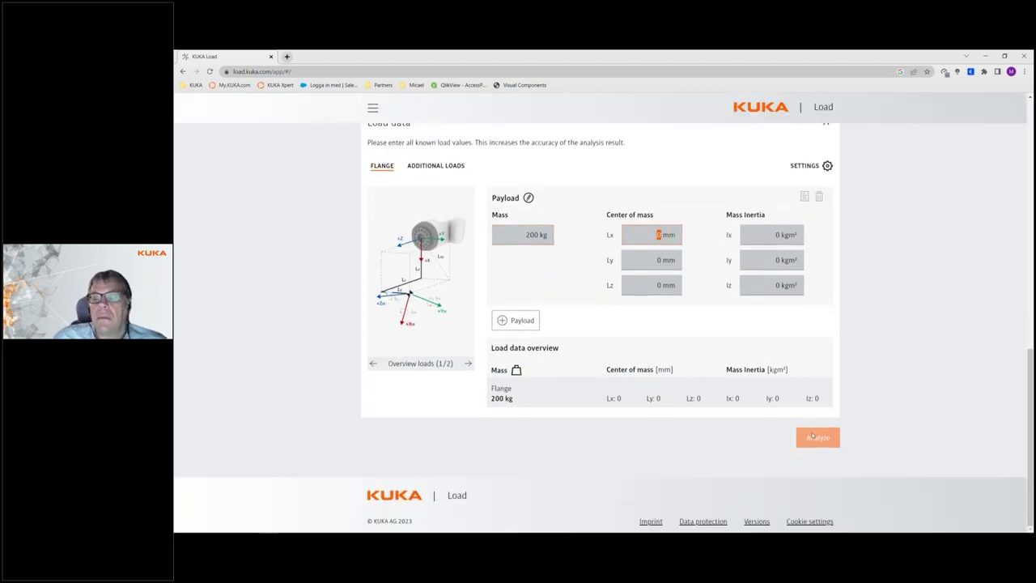
click(814, 438)
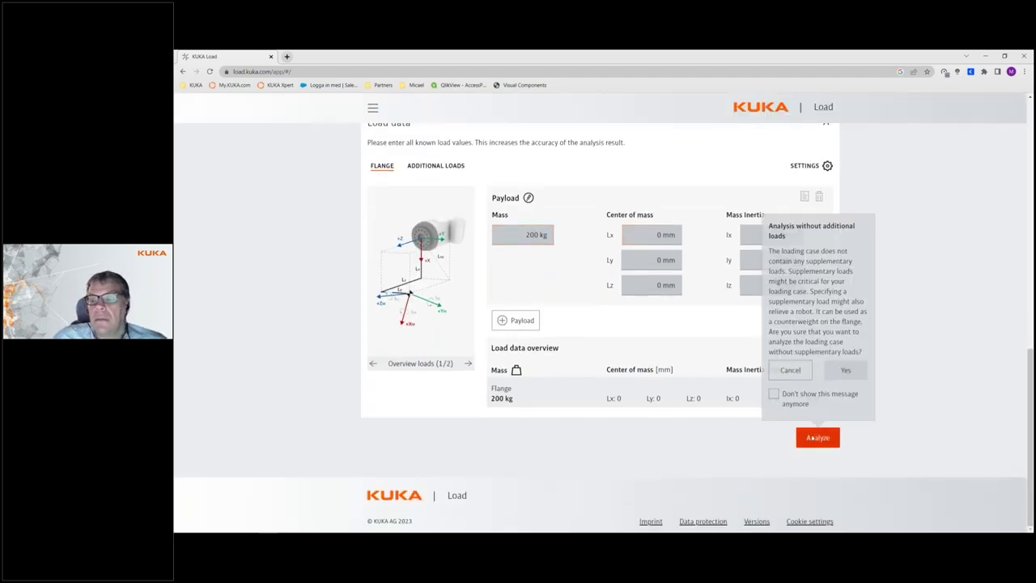
Confirm analysing without additional loads; all four robots show Robot Approved at 200 kg.
click(845, 371)
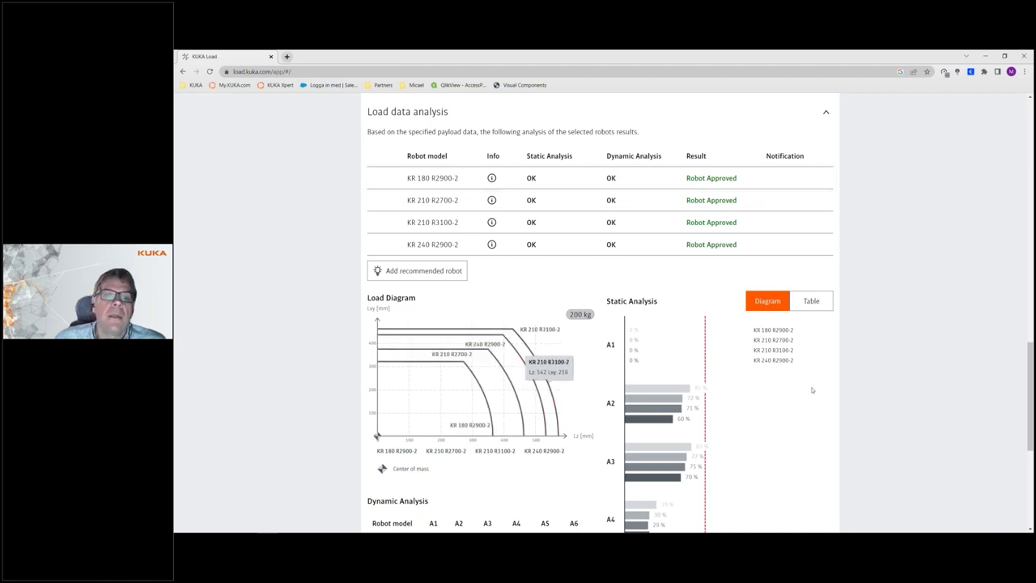
scroll(742, 368, down, 1)
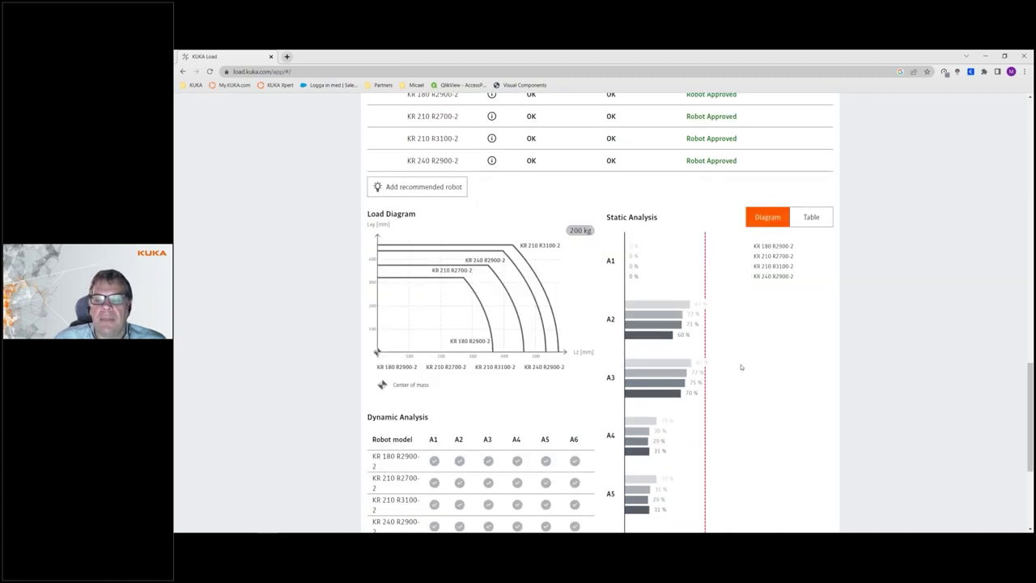
scroll(740, 367, up, 1)
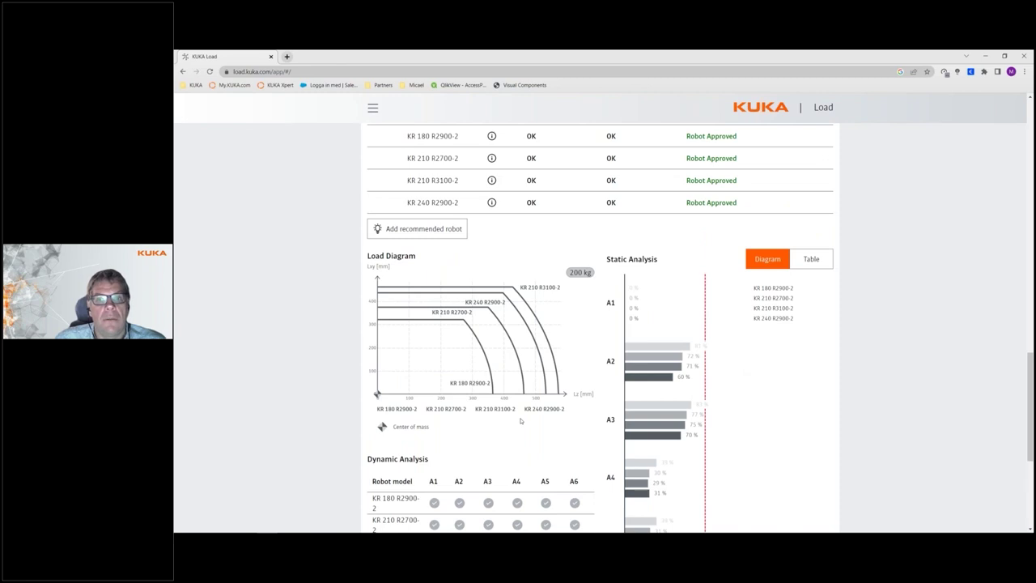
mouse_move(377, 394)
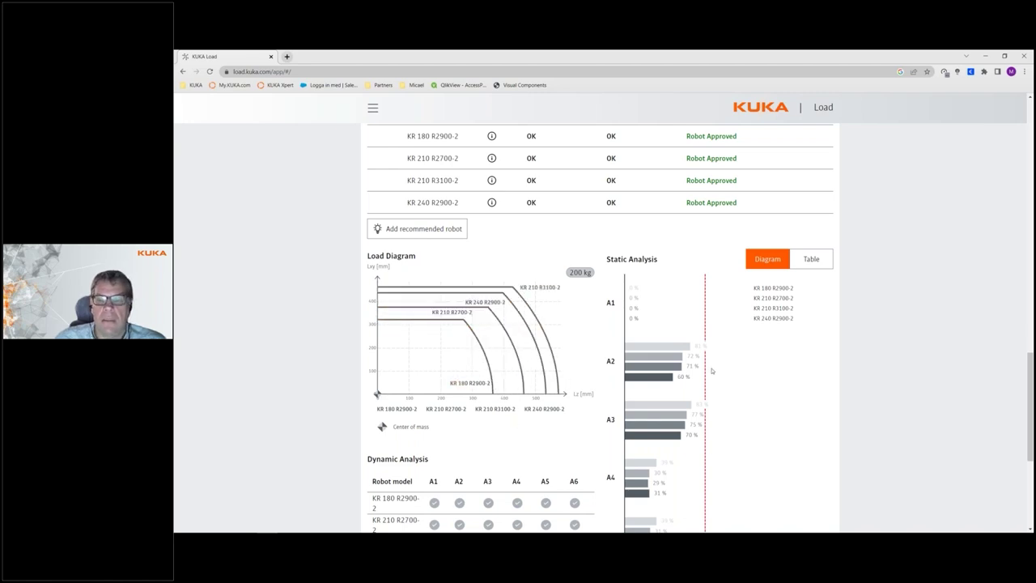
scroll(712, 371, down, 1)
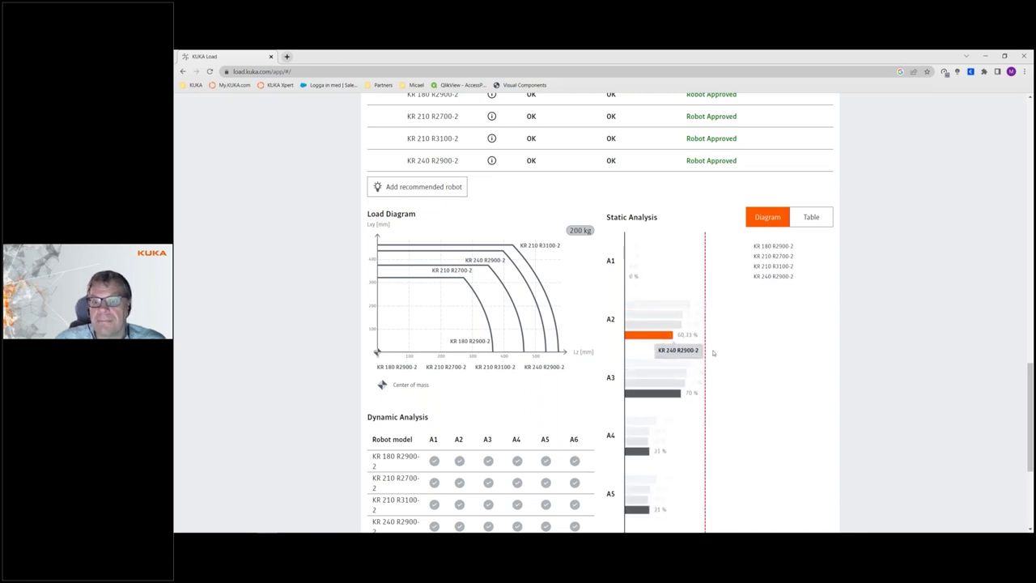
scroll(717, 398, down, 1)
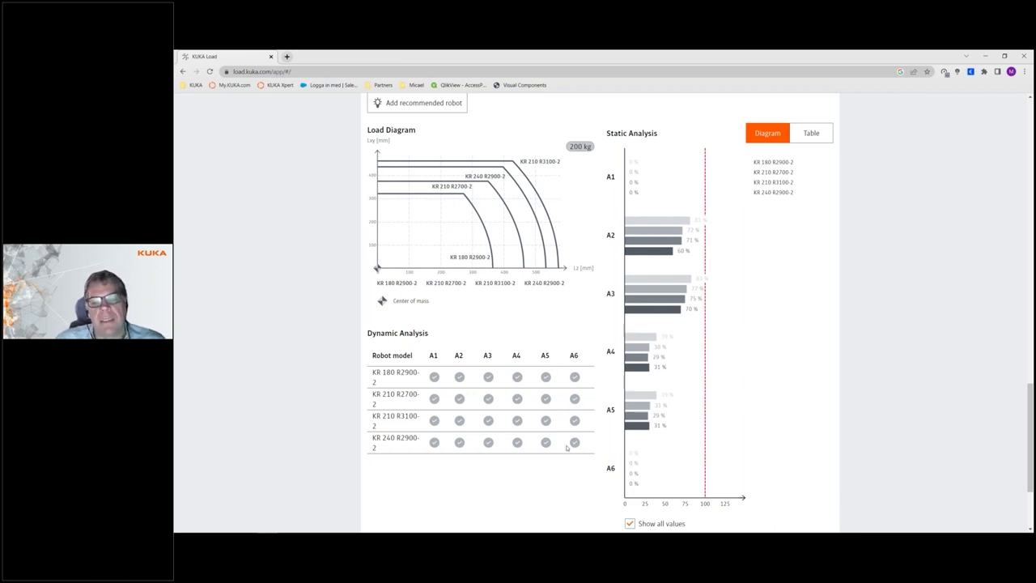
scroll(567, 448, down, 1)
scroll(567, 447, up, 3)
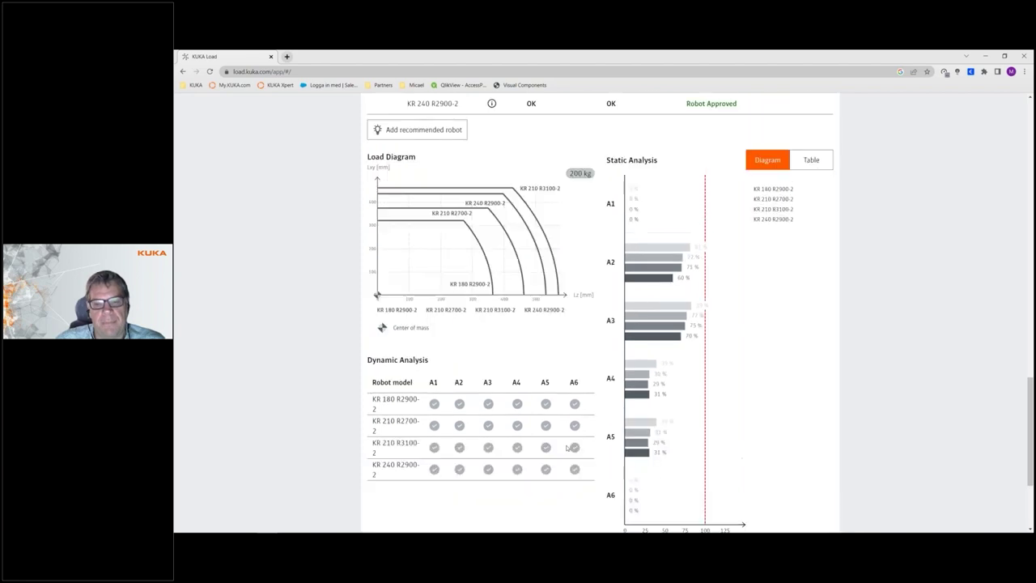
scroll(567, 447, up, 4)
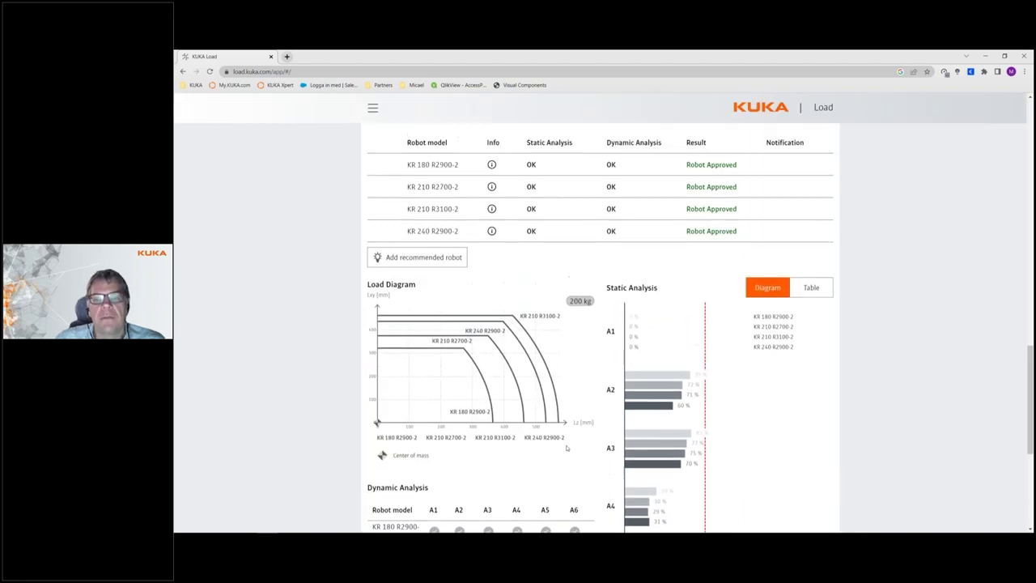
scroll(566, 448, up, 2)
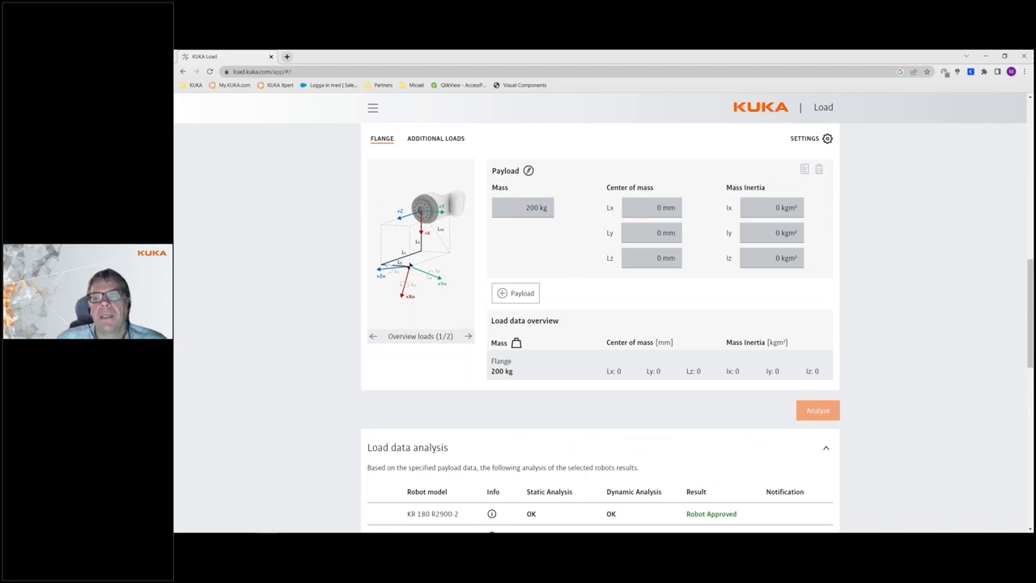
Enter centre of mass Lz 250, Ly 100 and Lx 200 mm, then run Analyze.
click(657, 208)
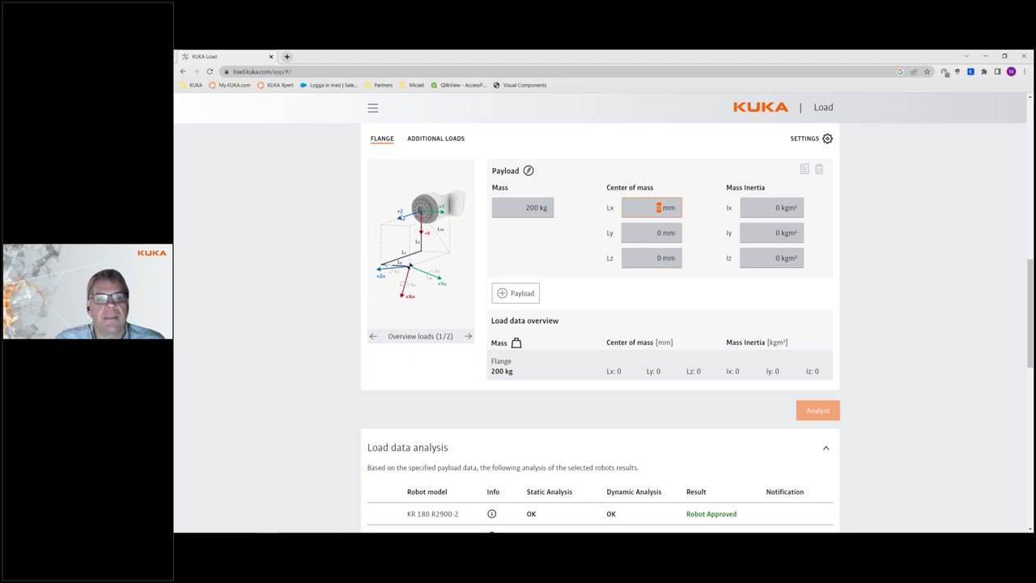
click(658, 258)
text(25)
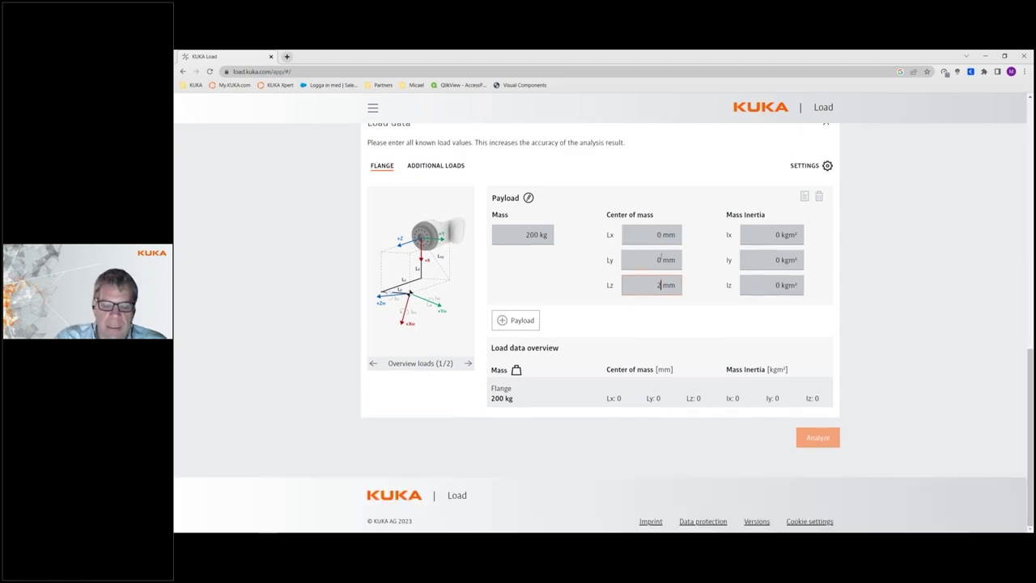
text(0)
key(Tab)
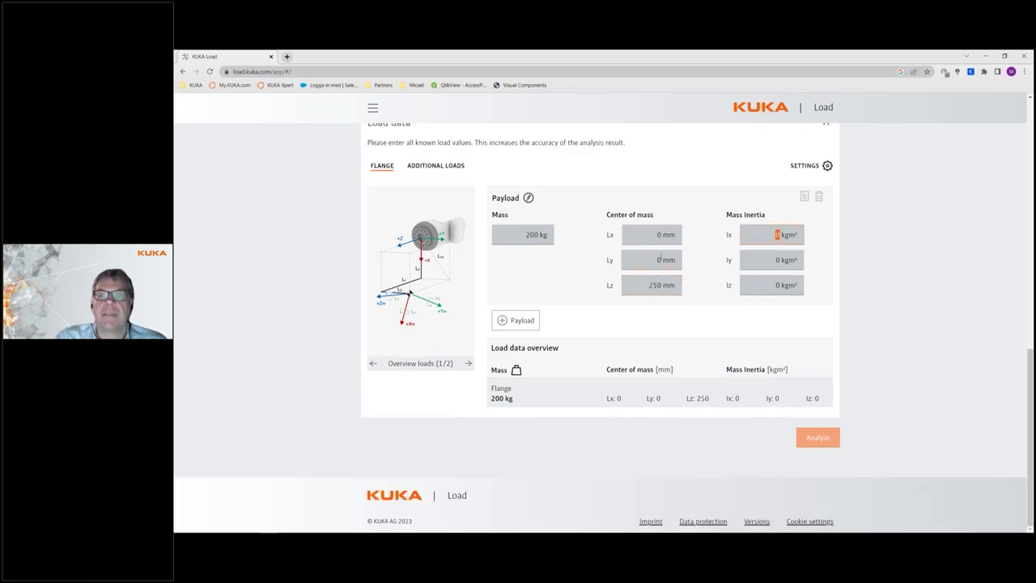
click(652, 260)
text(100)
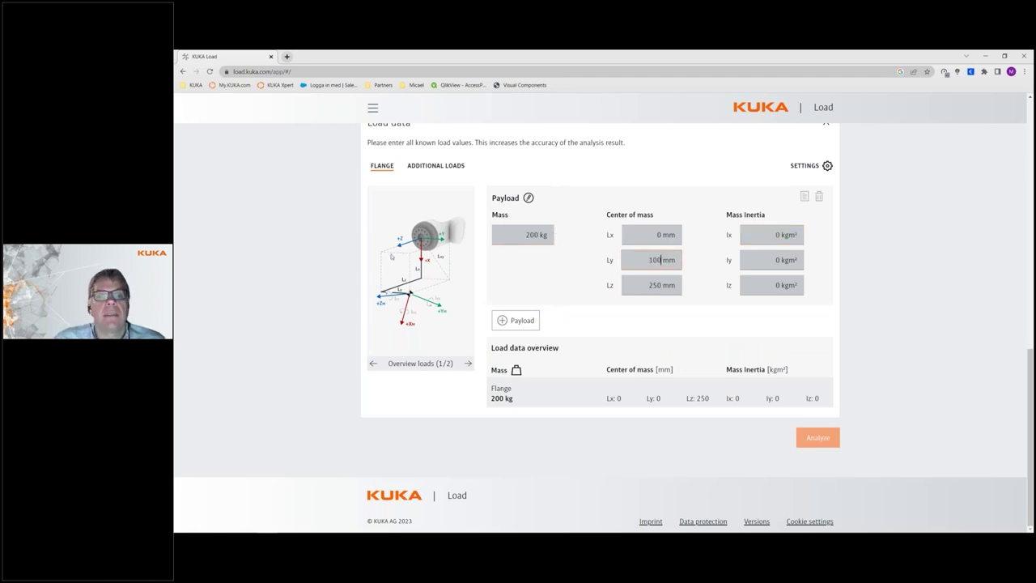
click(649, 234)
text(200)
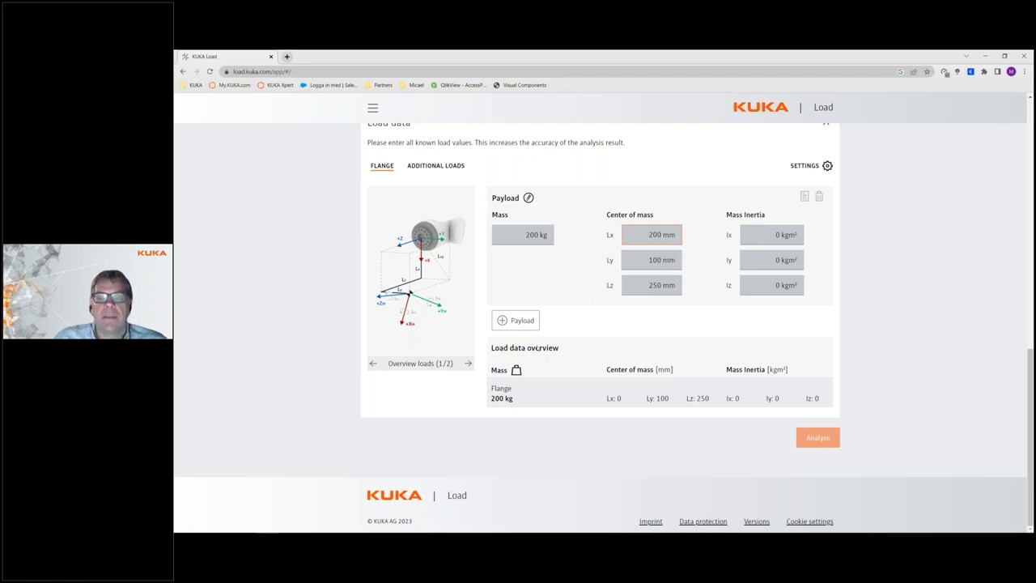
click(816, 441)
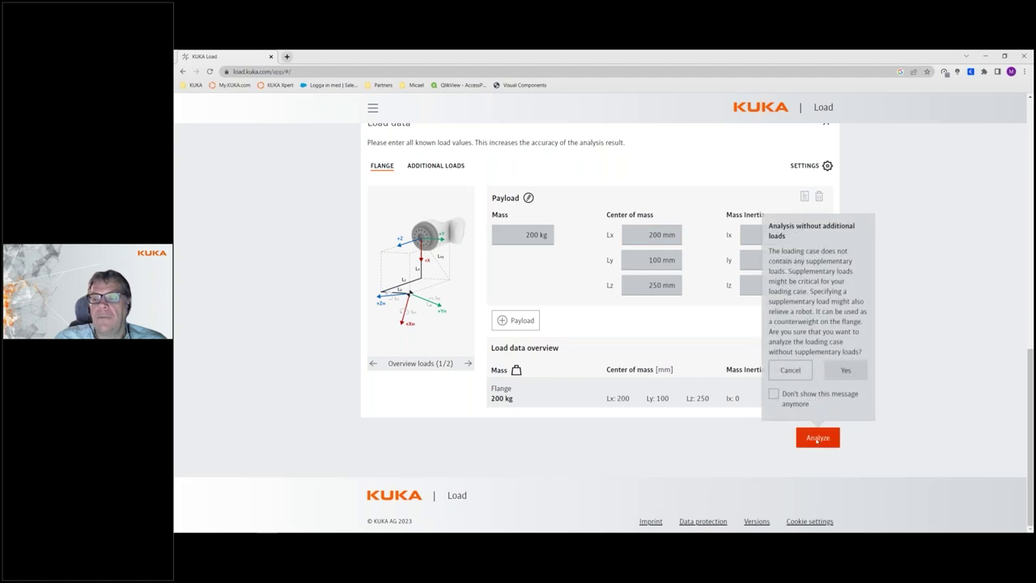
Confirm the analysis without additional loads and inspect each robot's Load Diagram curves.
click(846, 370)
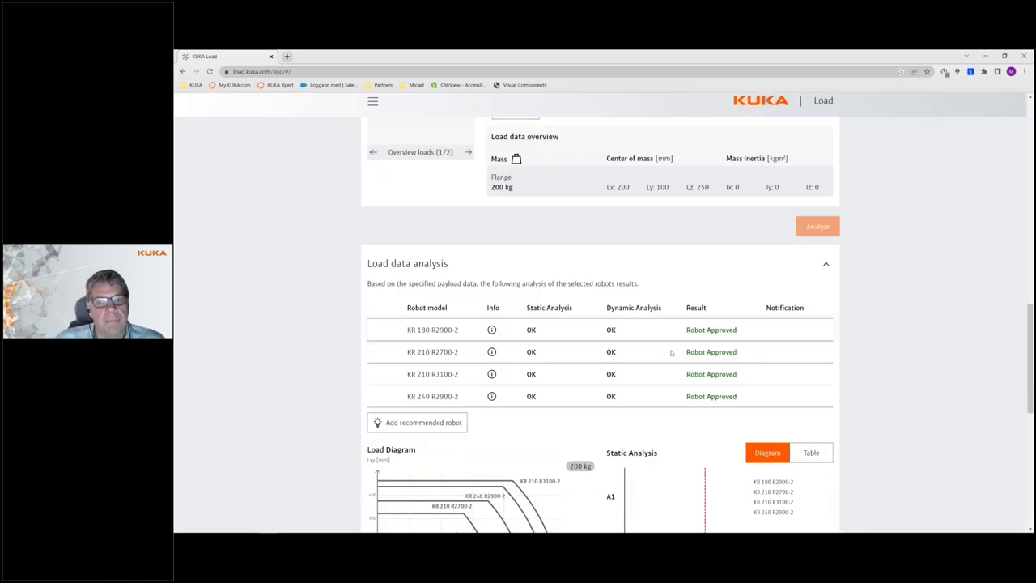
mouse_move(456, 386)
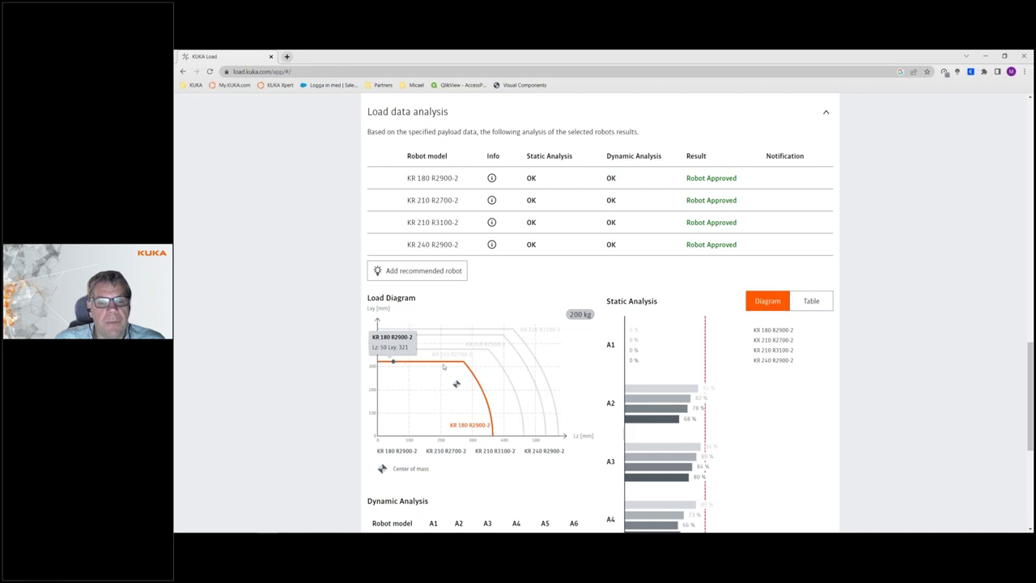
mouse_move(507, 400)
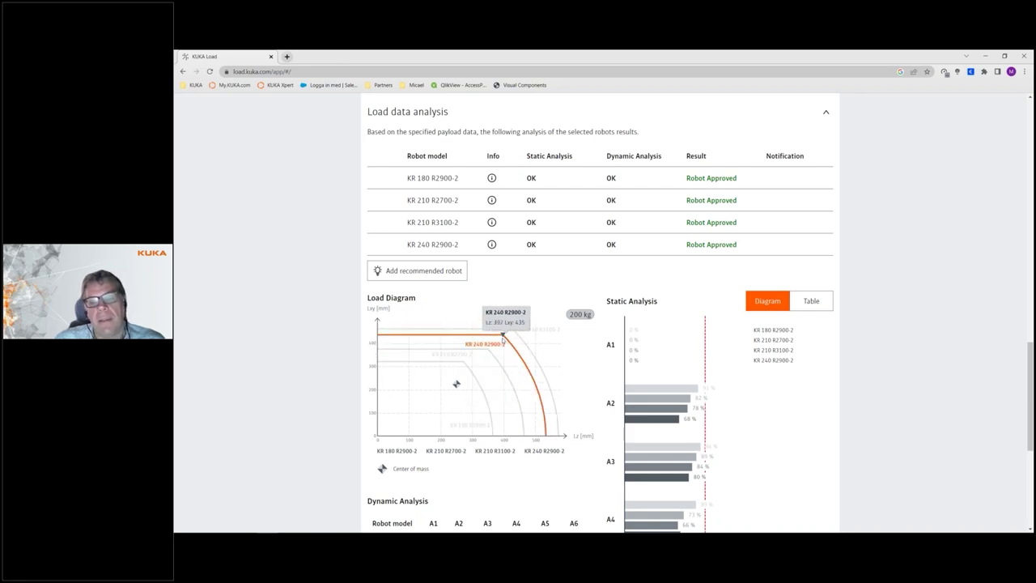
mouse_move(533, 354)
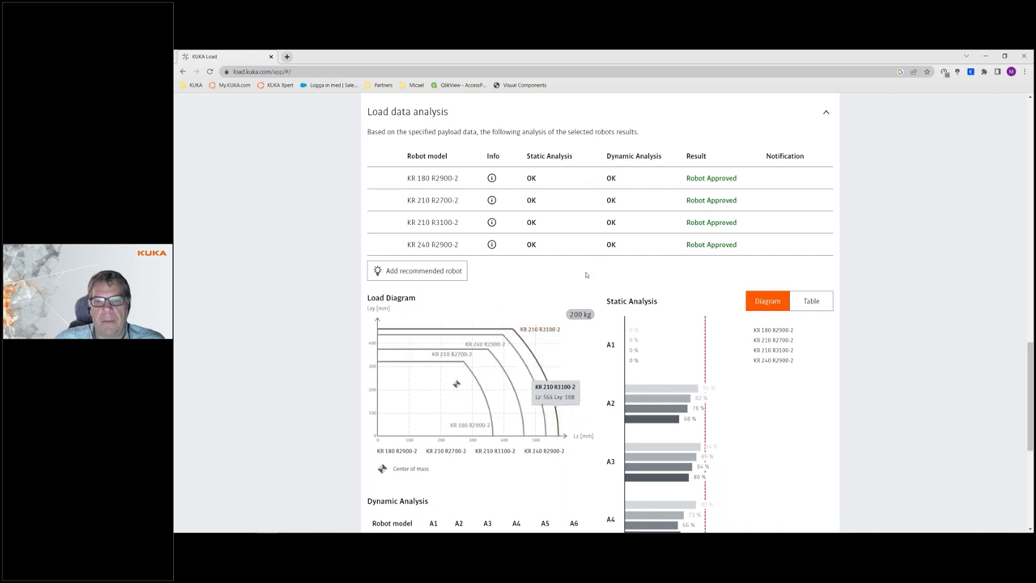
scroll(587, 277, up, 5)
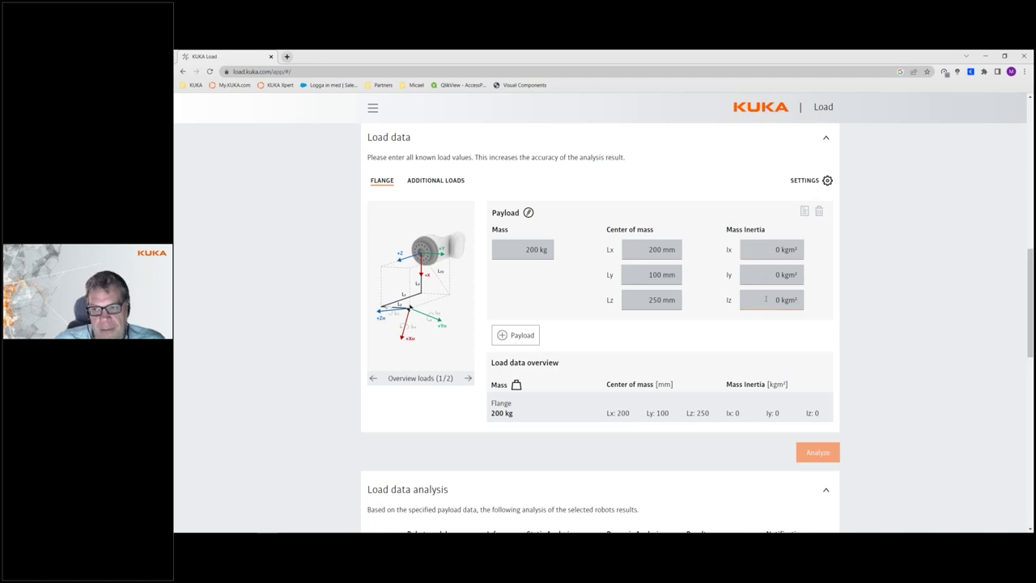
click(827, 183)
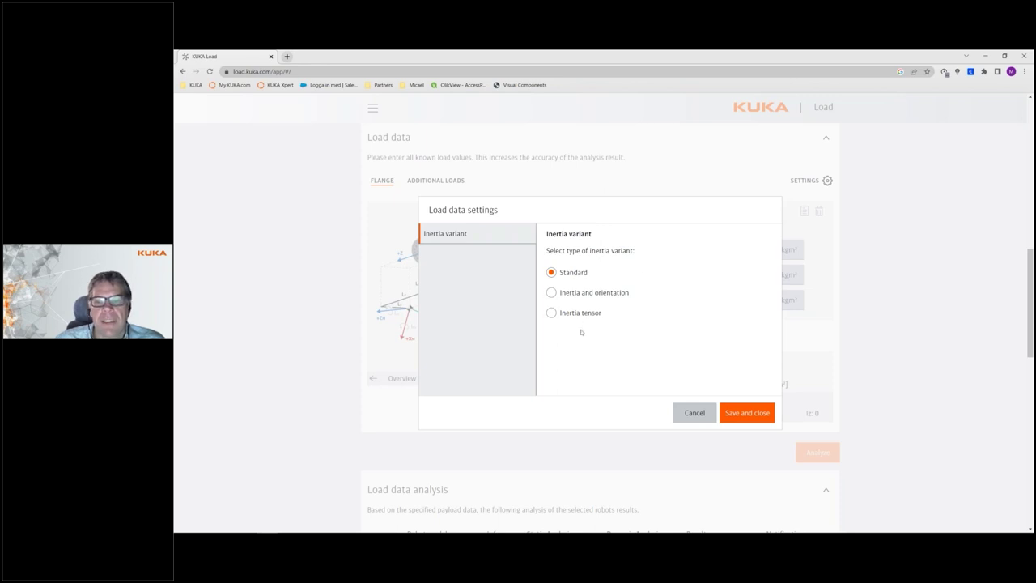
click(693, 414)
click(775, 249)
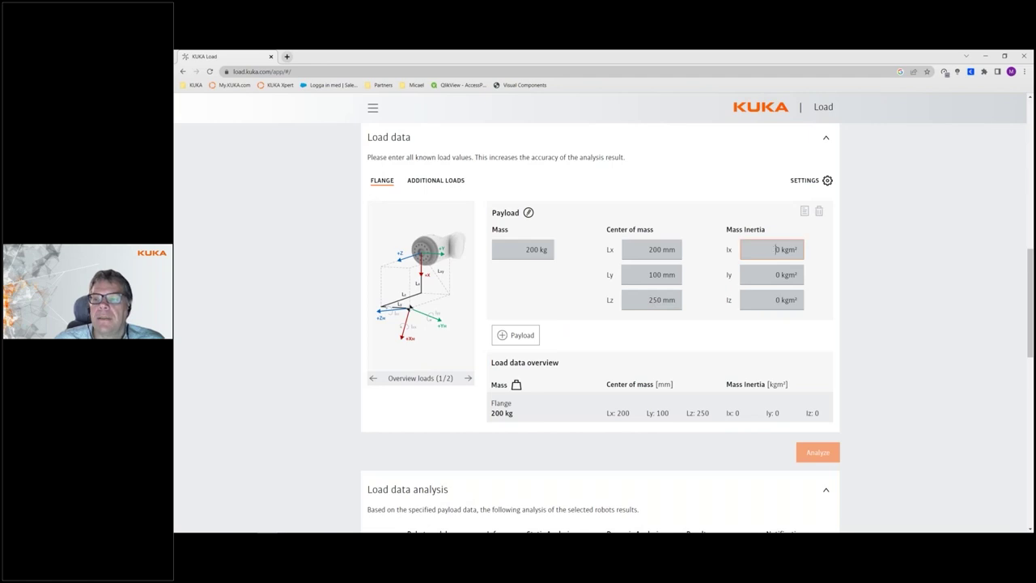
Set the payload inertias Ix, Iy and Iz to 1 kgm².
double_click(776, 249)
text(1)
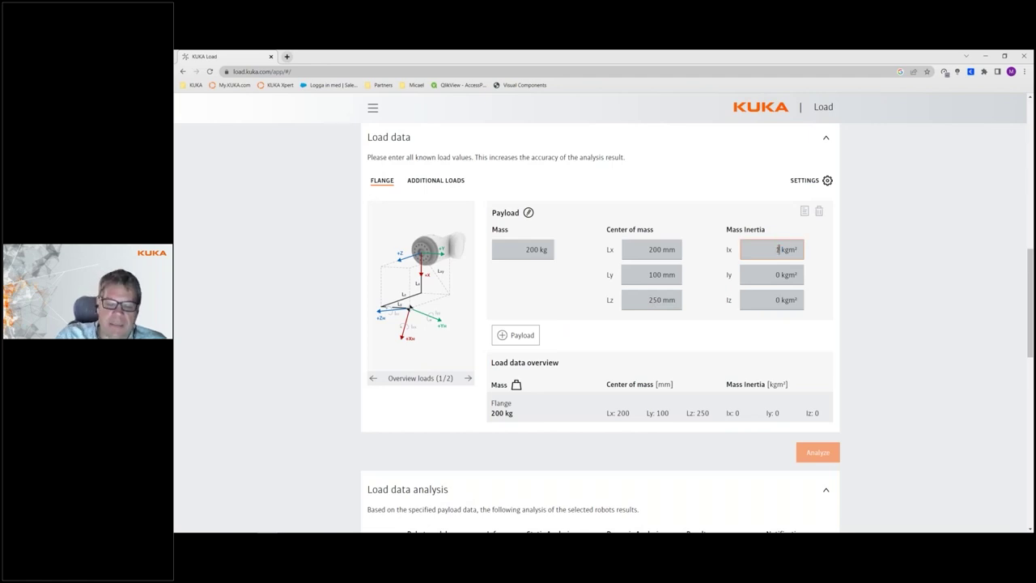
double_click(777, 275)
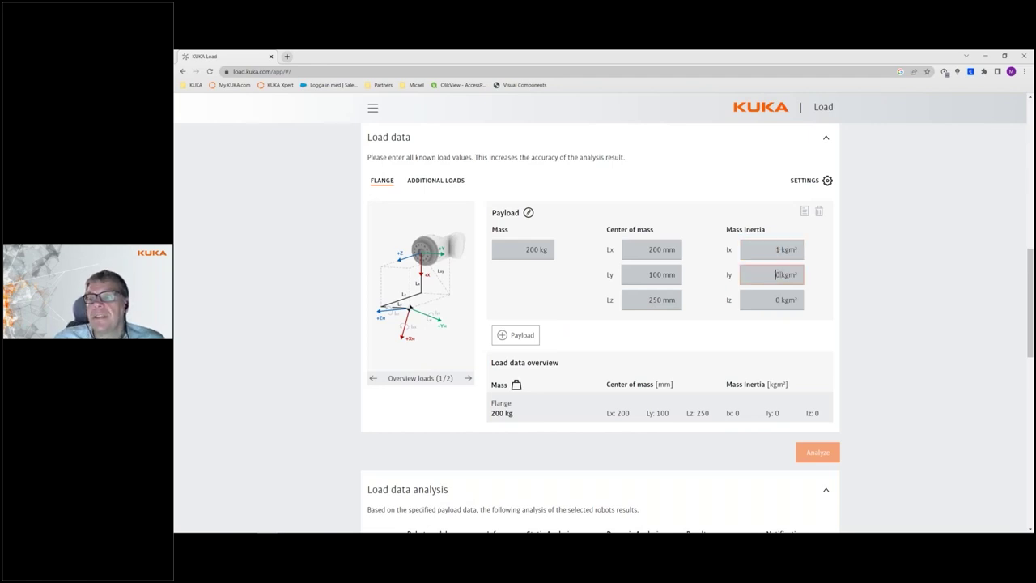
text(1)
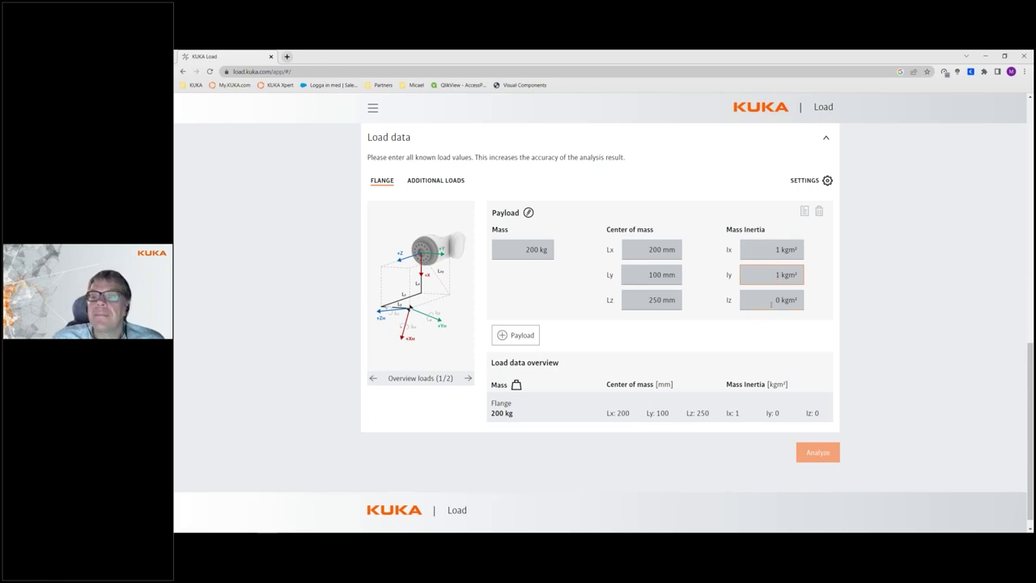
double_click(774, 300)
text(1)
click(825, 451)
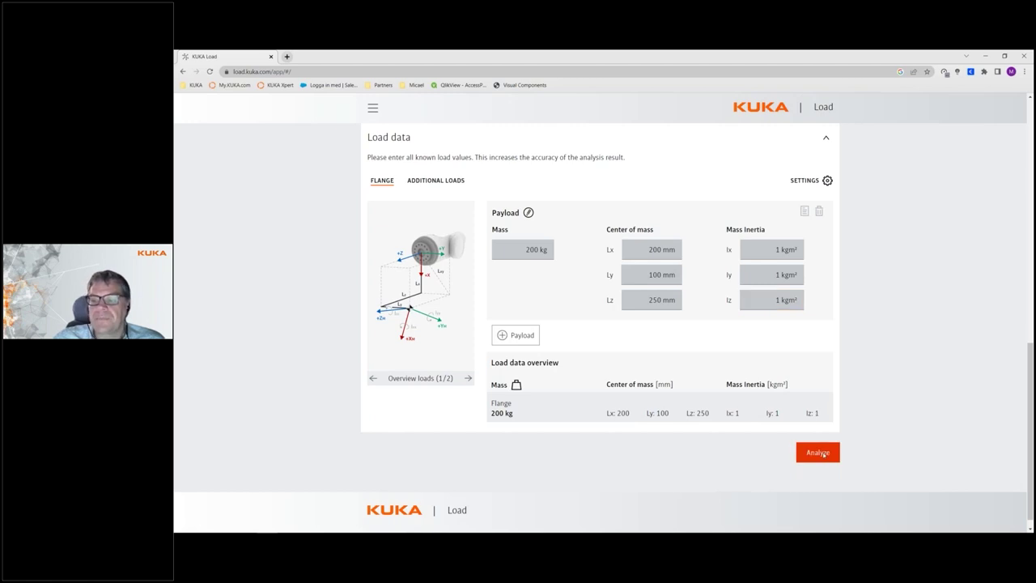
Run the analysis without additional loads and review results showing all four robots approved.
click(822, 454)
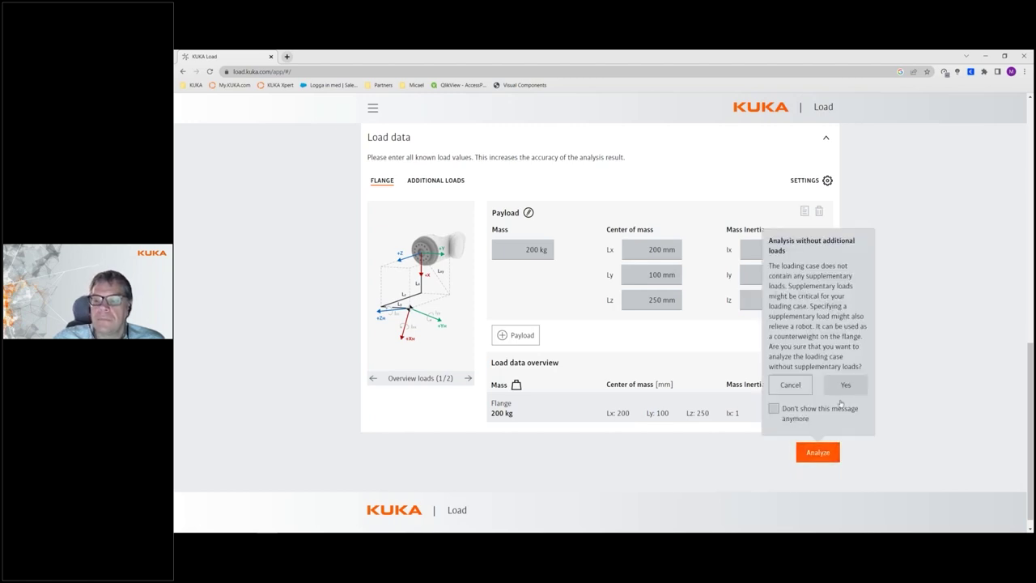
key(Return)
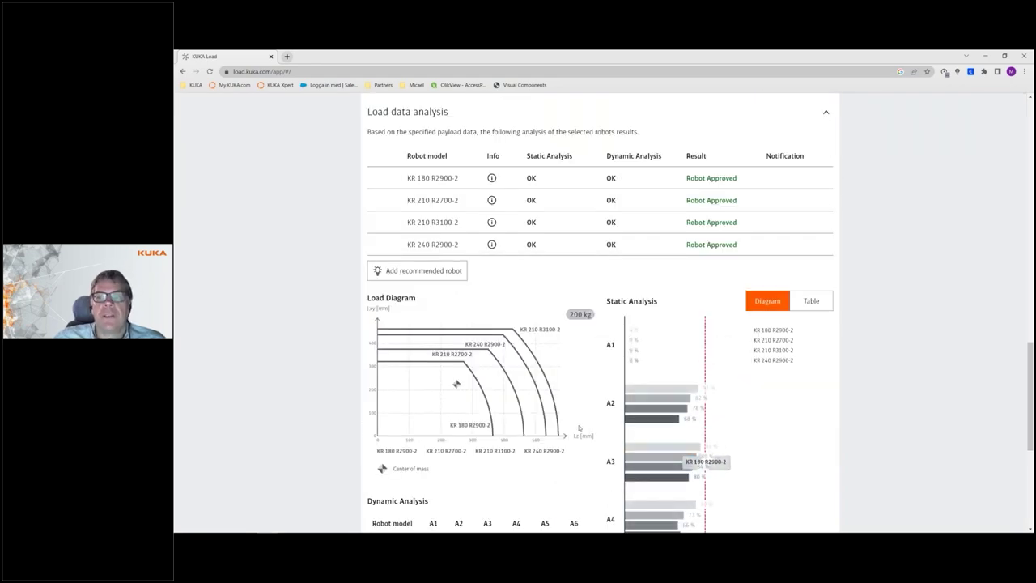
scroll(591, 442, down, 2)
scroll(579, 428, up, 1)
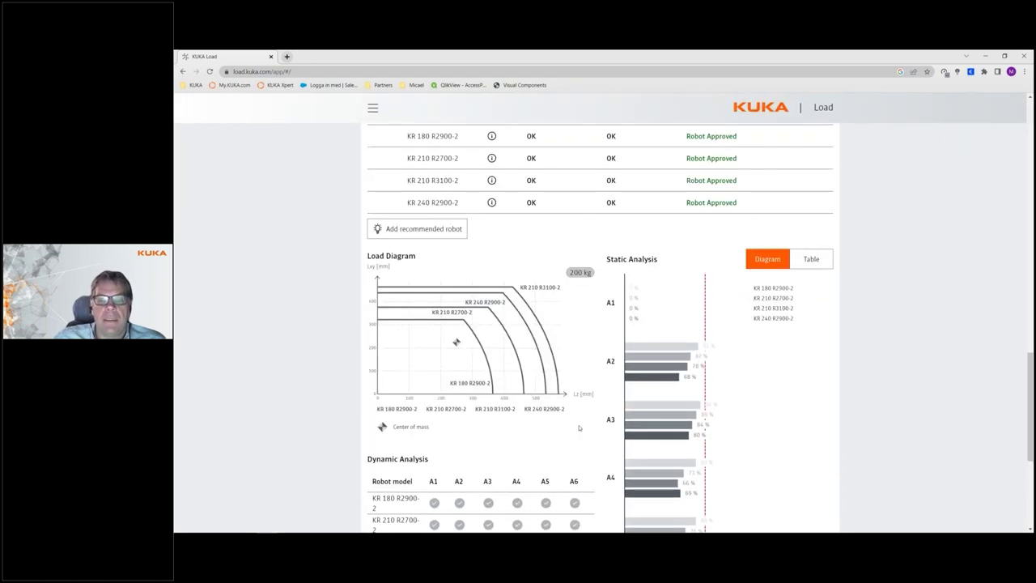
scroll(579, 427, down, 3)
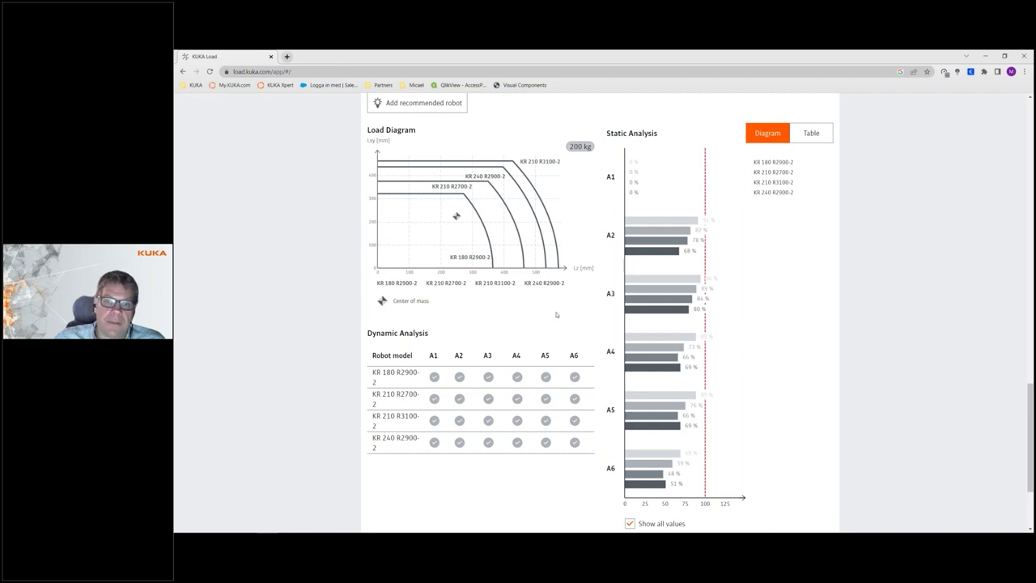
scroll(564, 315, up, 1)
scroll(565, 315, up, 8)
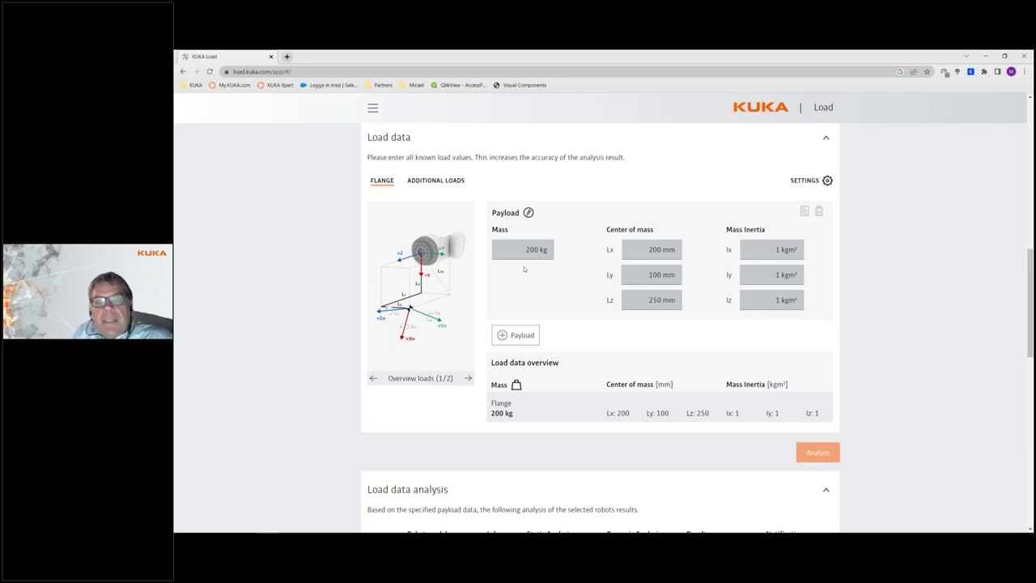
Reduce the flange payload mass from 200 to 100 kg.
click(527, 251)
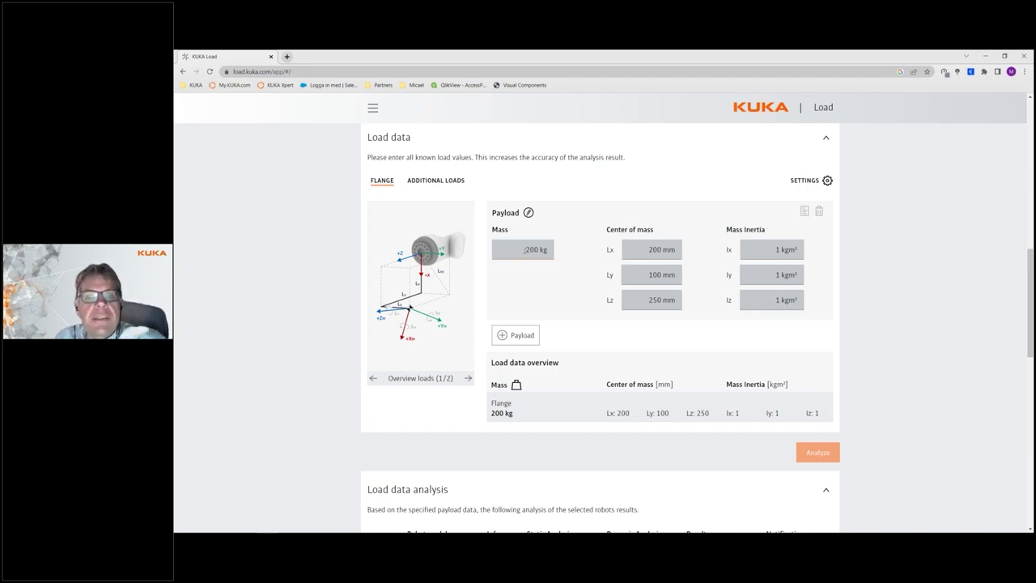
drag(524, 249, 537, 249)
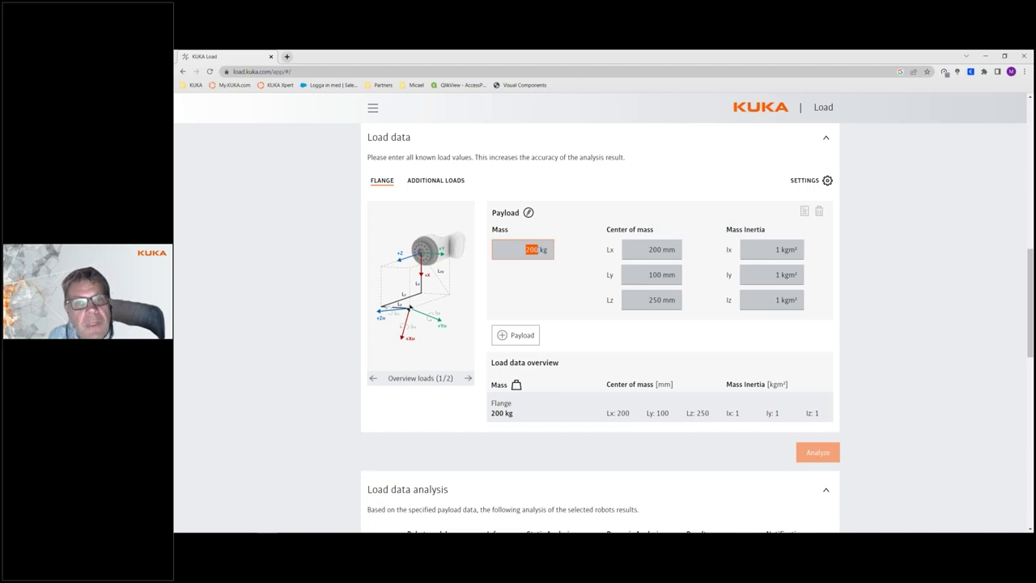
text(1)
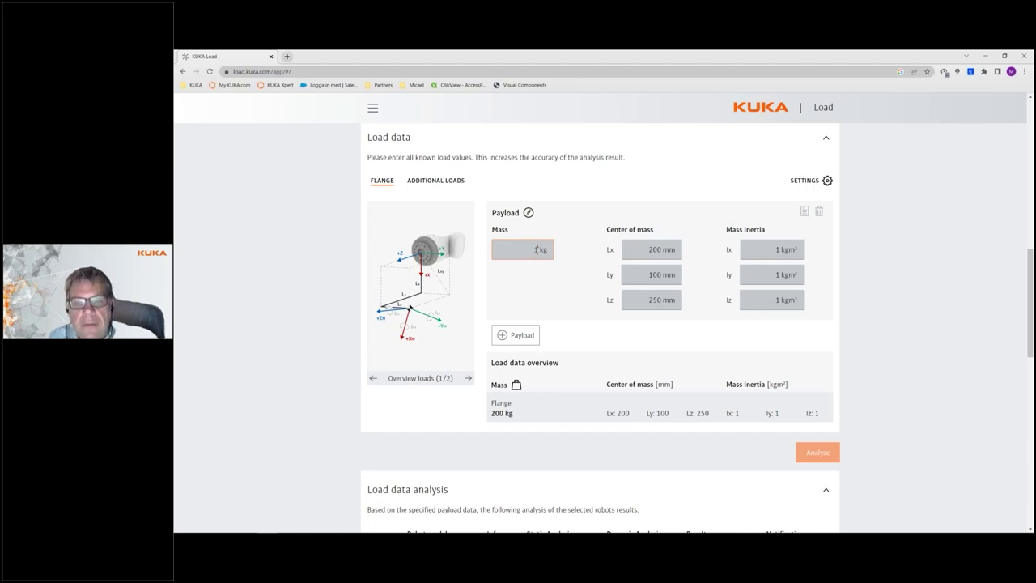
text(00)
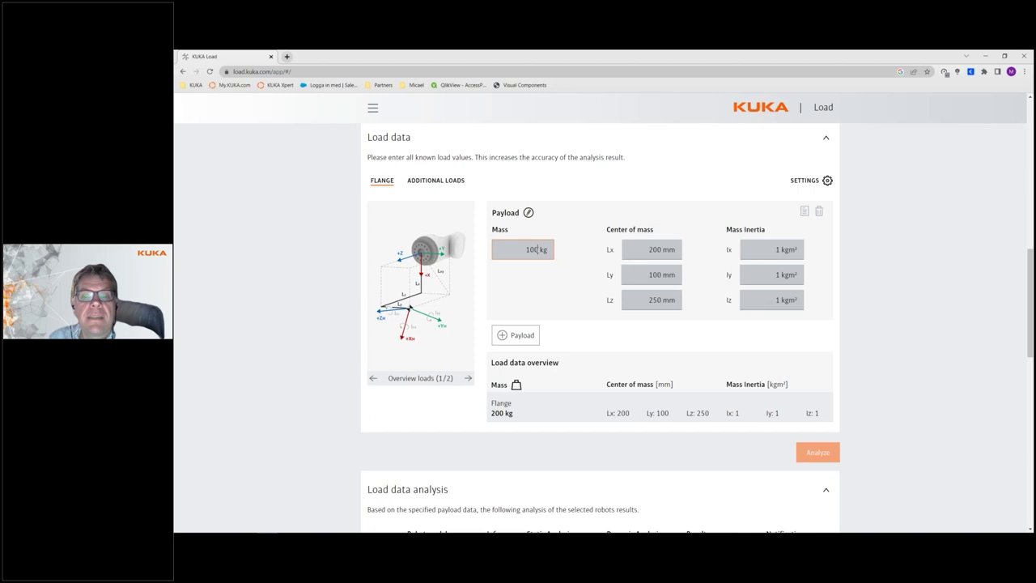
key(Tab)
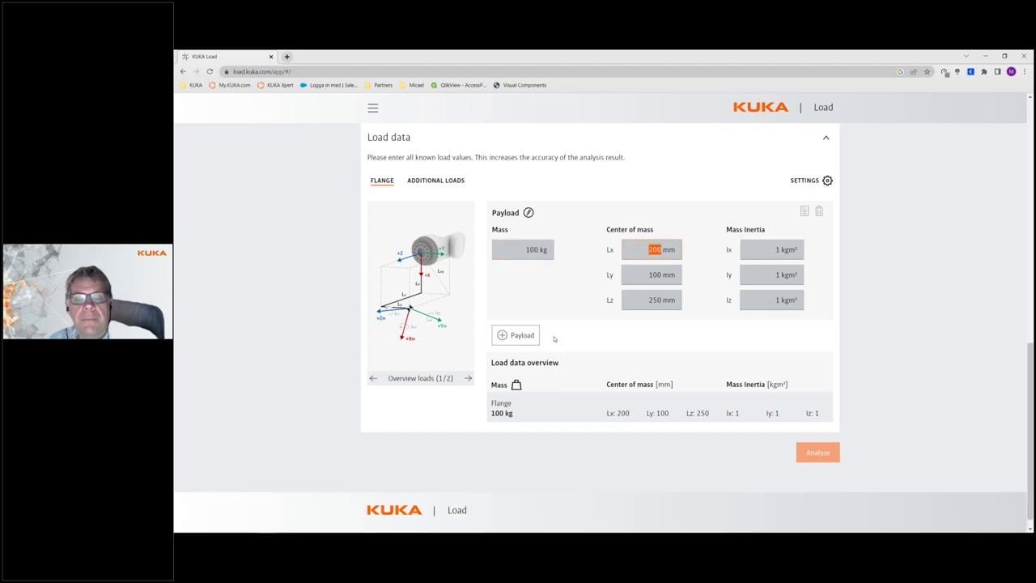
Add a second 130 kg payload with centre of mass Lx 250, Ly 150, Lz 150 mm.
click(515, 334)
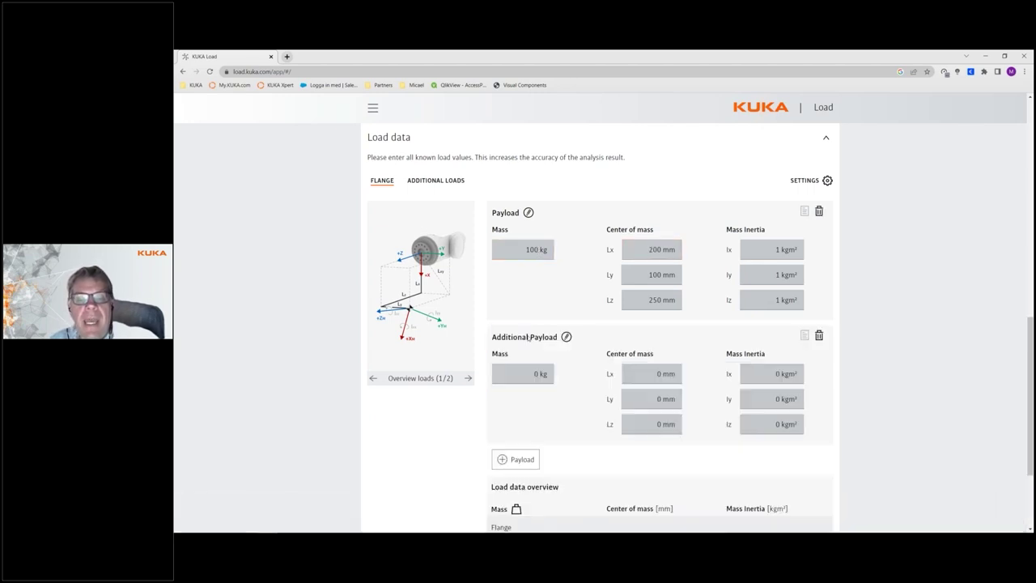
click(533, 373)
double_click(536, 373)
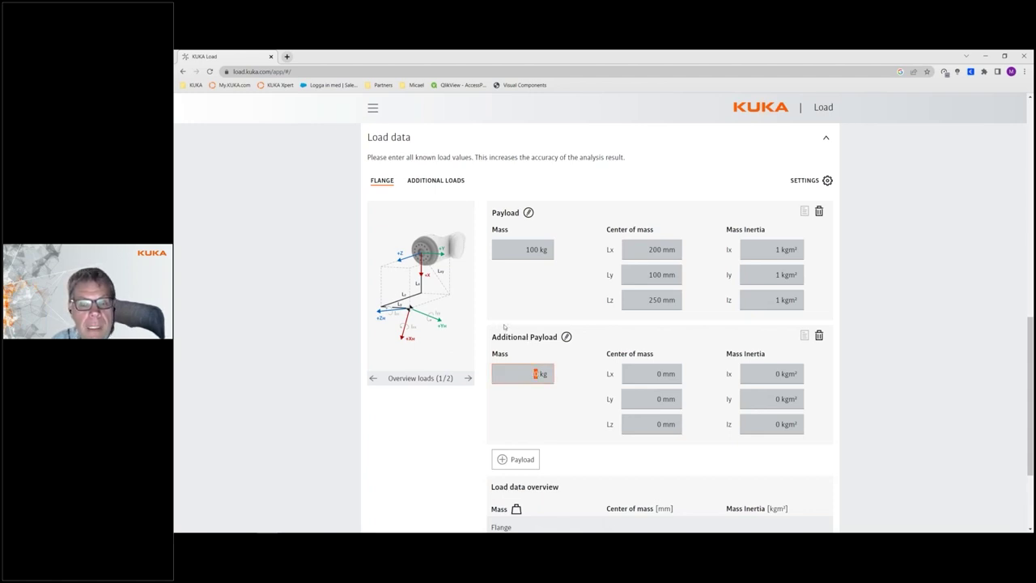
text(130)
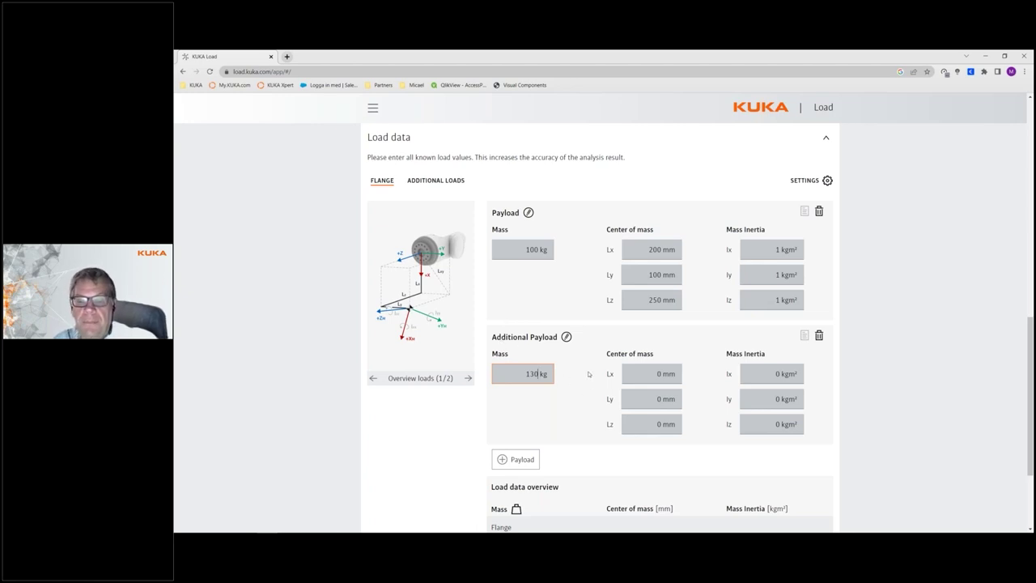
click(648, 370)
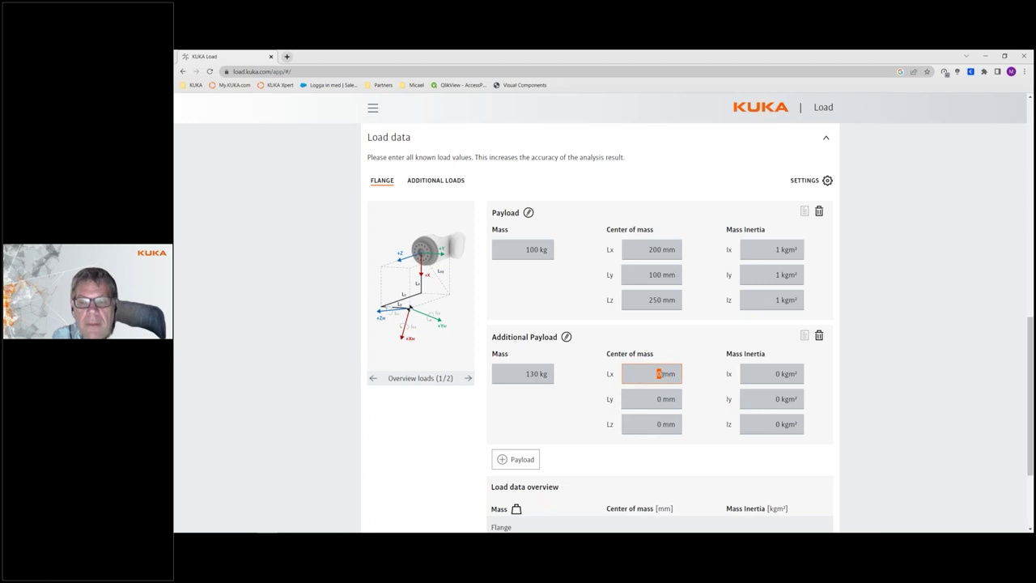
text(250)
key(Tab)
text(25)
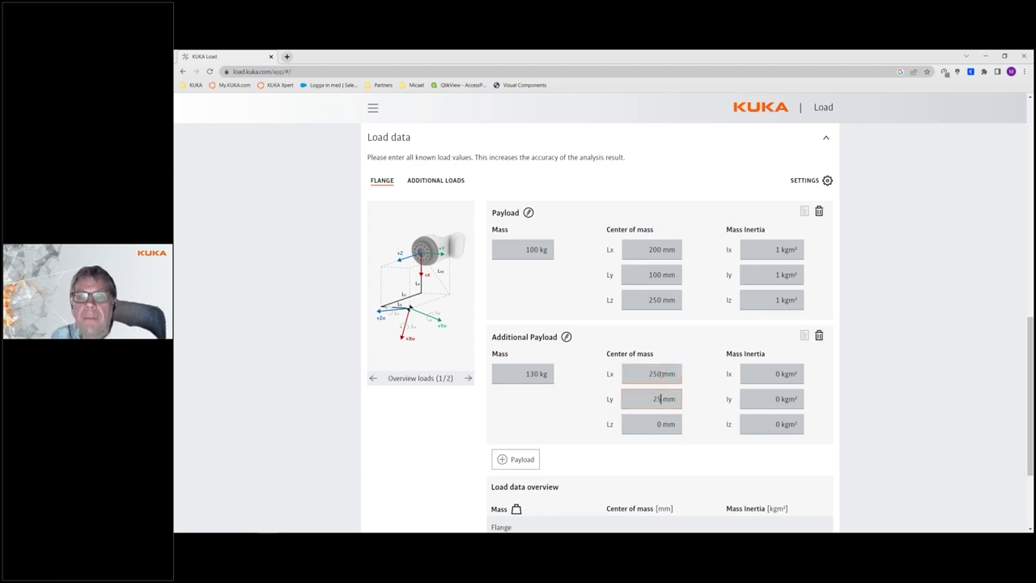
key(BackSpace)
key(BackSpace)
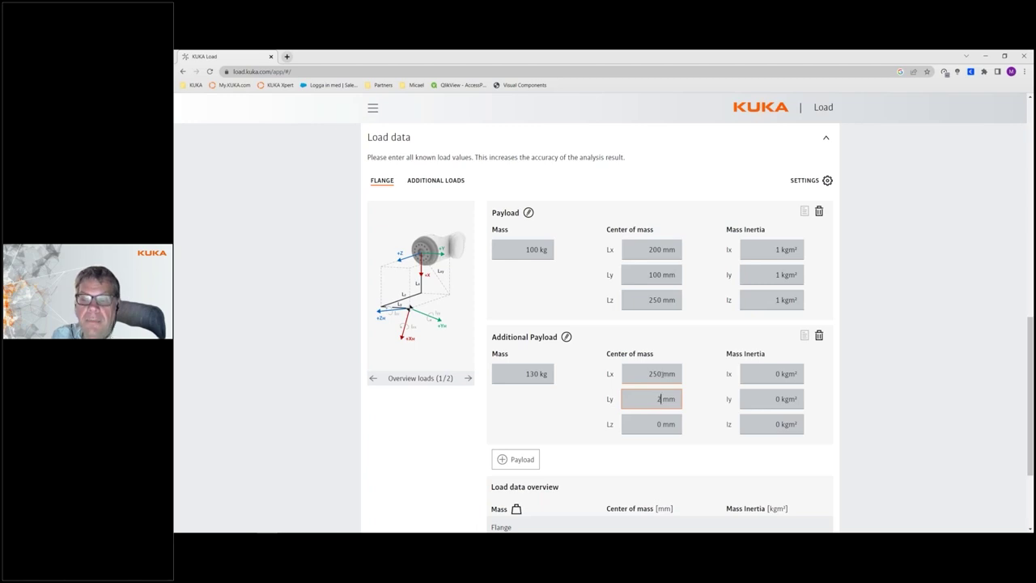
text(150)
key(Tab)
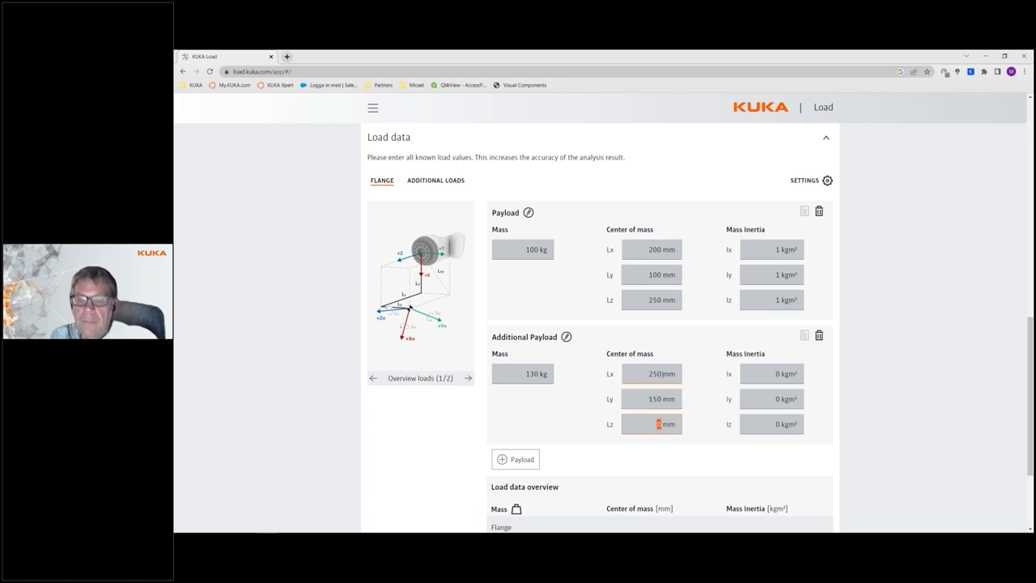
text(150)
Give the additional payload inertias of 1 kgm² for Ix, Iy and Iz.
click(776, 374)
text(1)
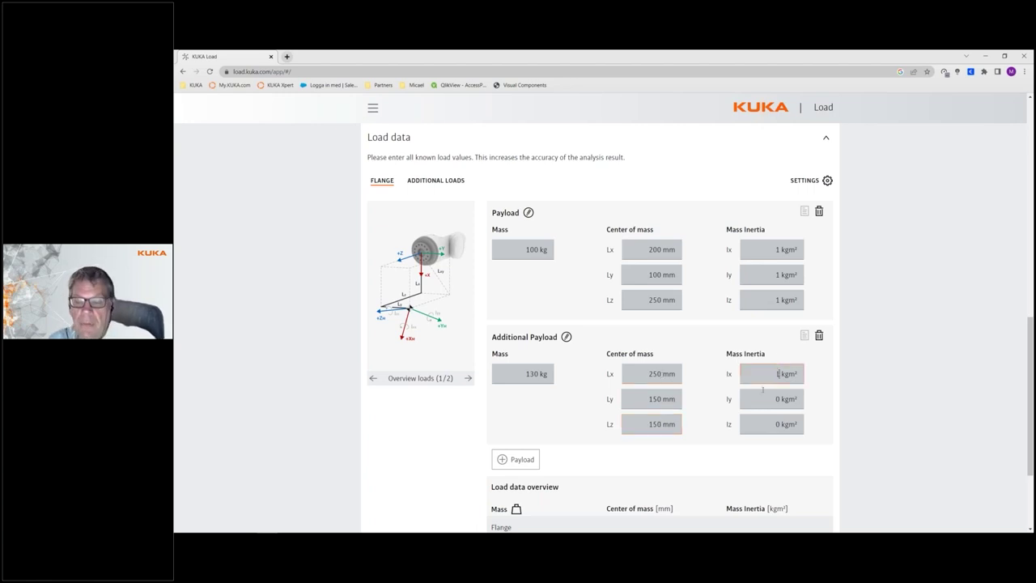
click(776, 398)
text(1)
click(775, 424)
text(1)
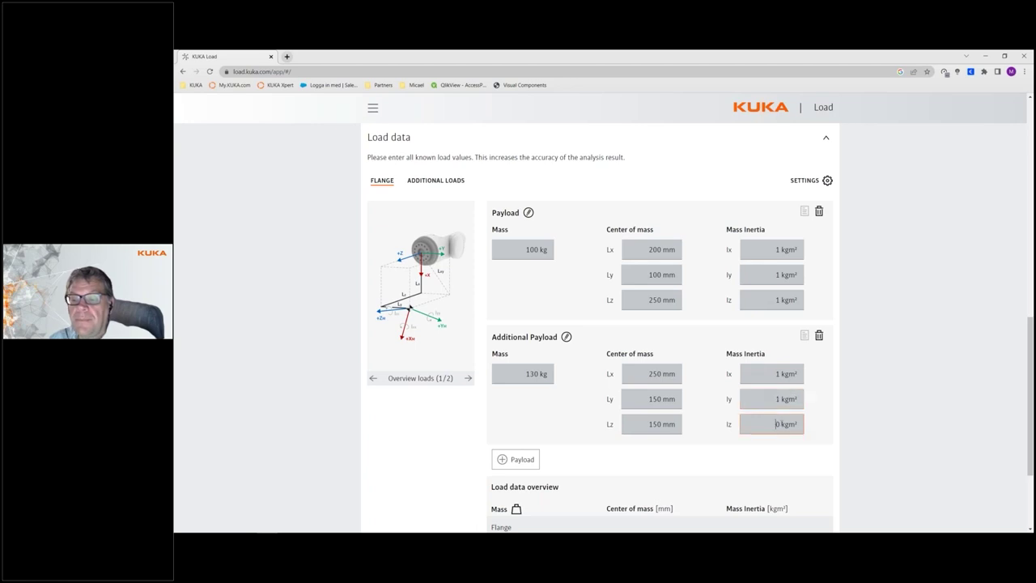
Set the first payload's Ix, Iy and Iz inertias to 0,5 kgm².
click(777, 249)
text(0.5)
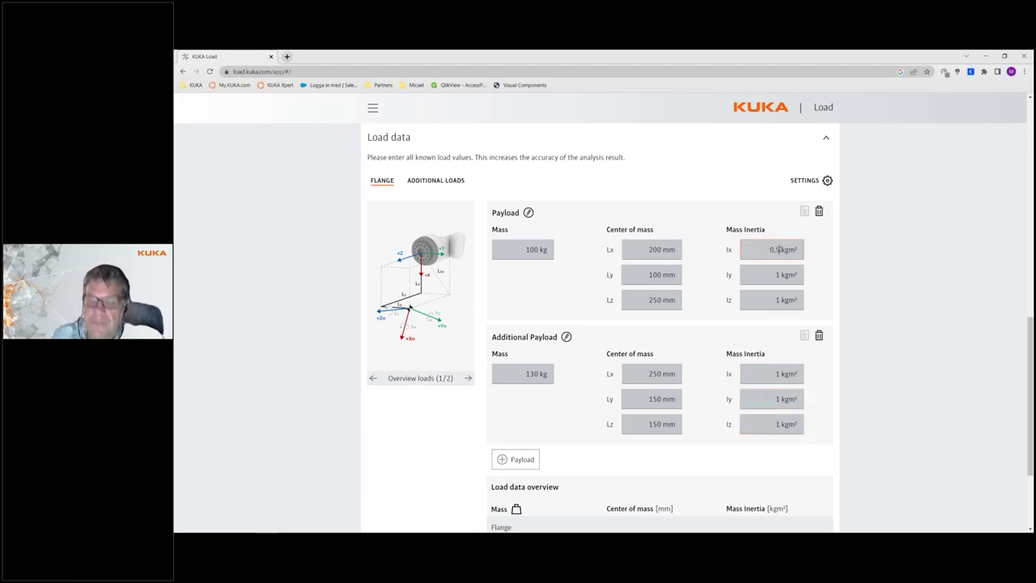
click(784, 275)
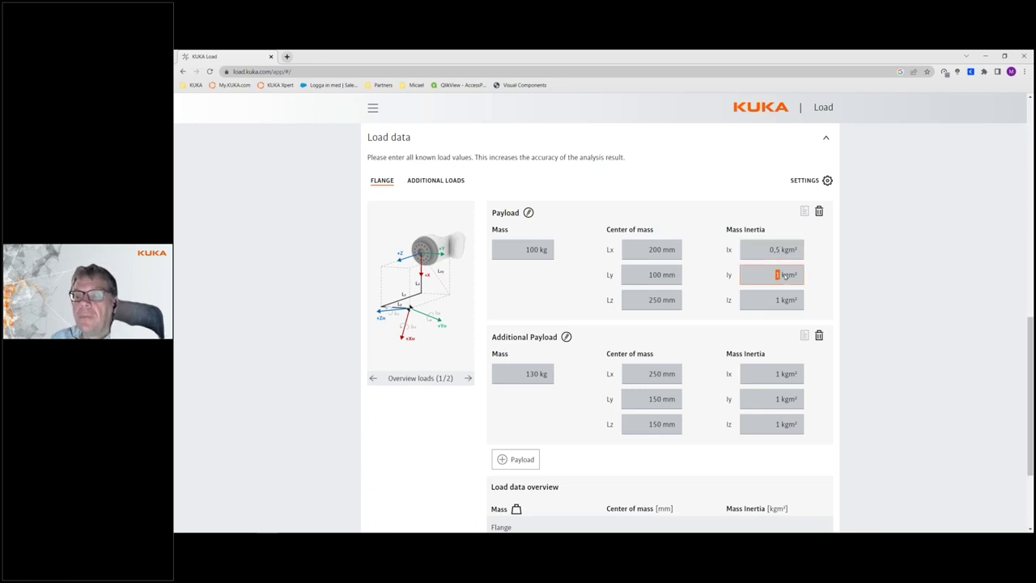
text(0.5)
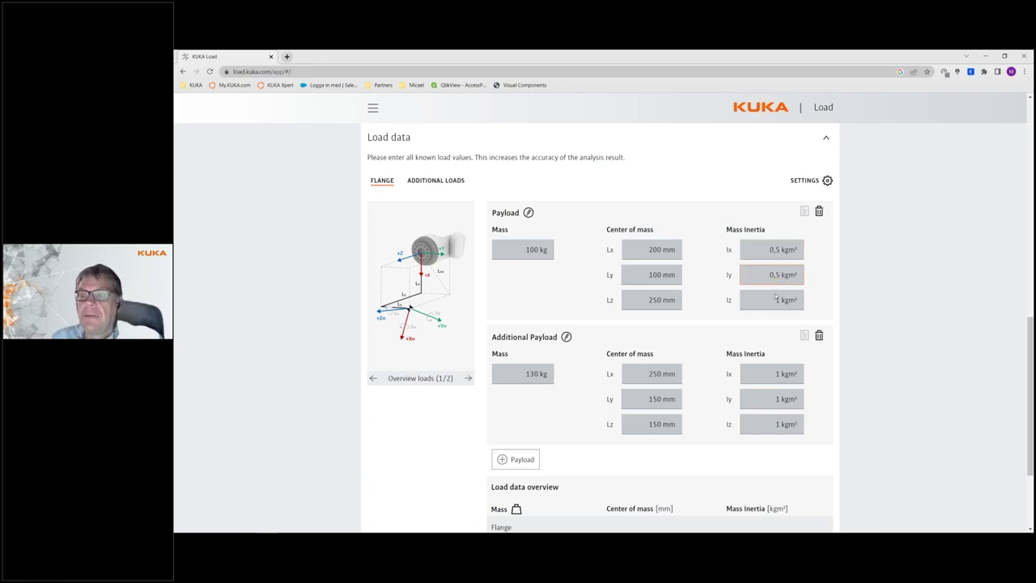
click(782, 300)
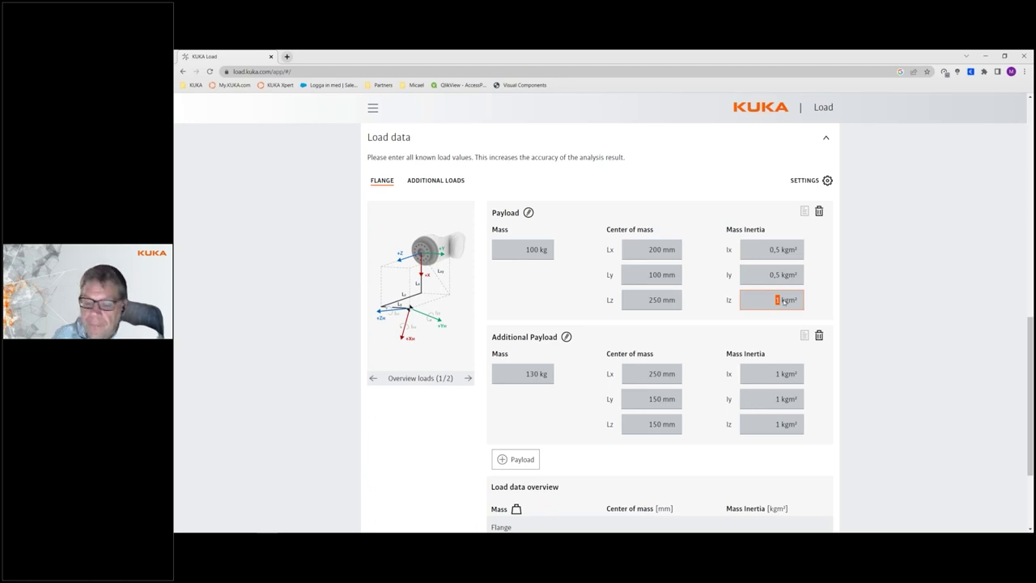
text(0.5)
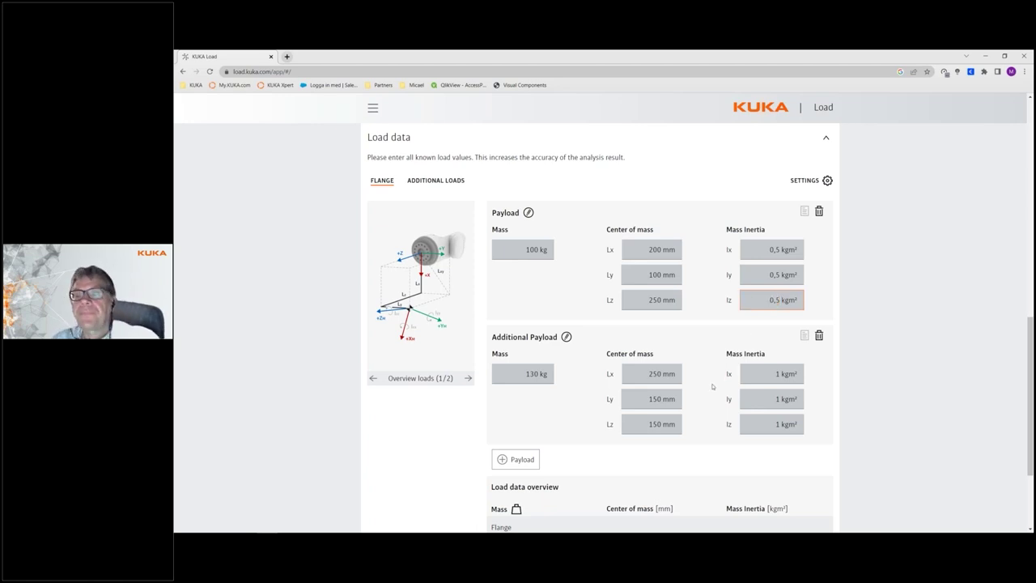
scroll(712, 386, down, 2)
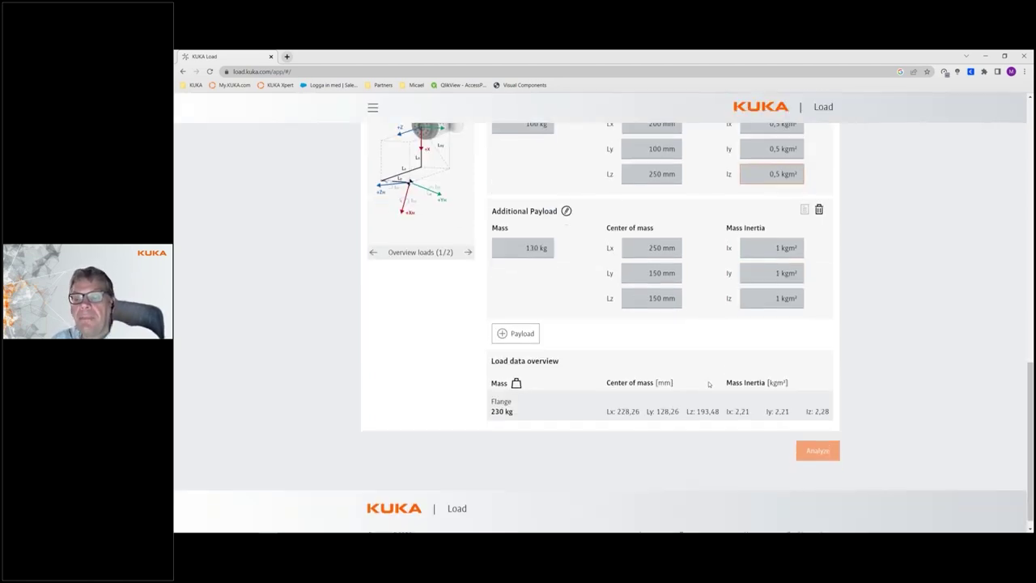
Confirm the first payload's 0,5 Iz value and rename the additional payload to Workpiece.
key(Tab)
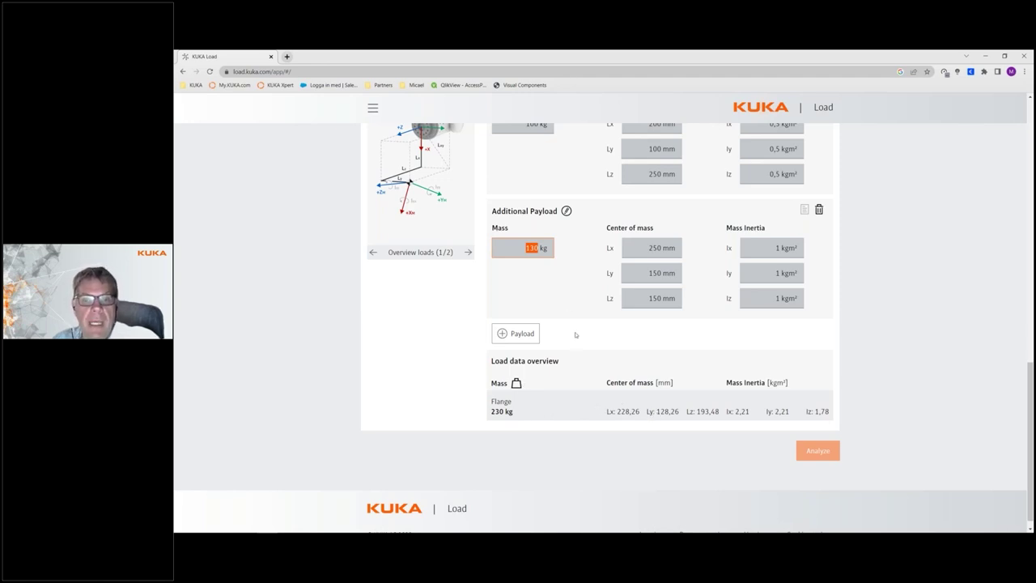
scroll(579, 314, up, 3)
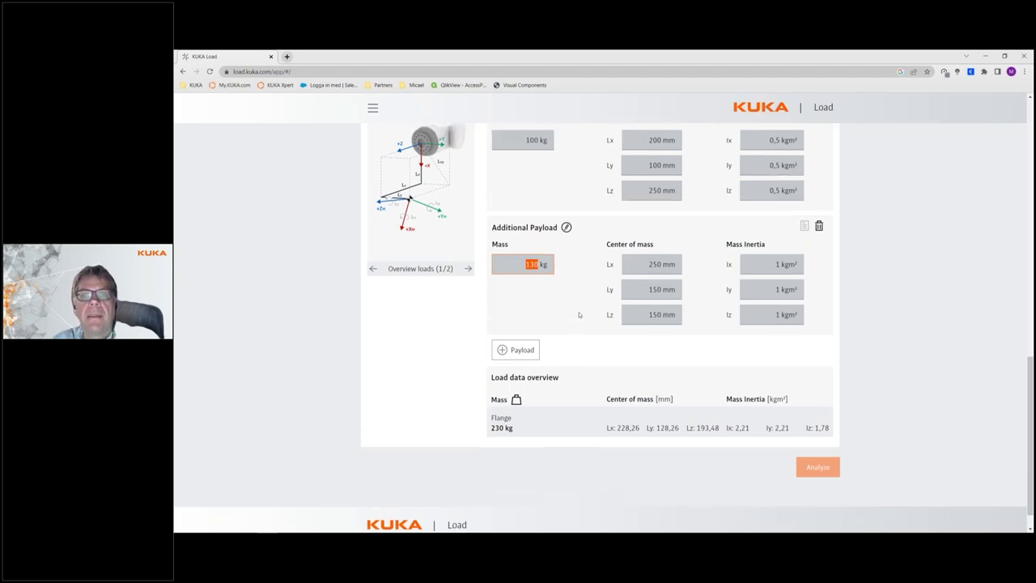
click(565, 337)
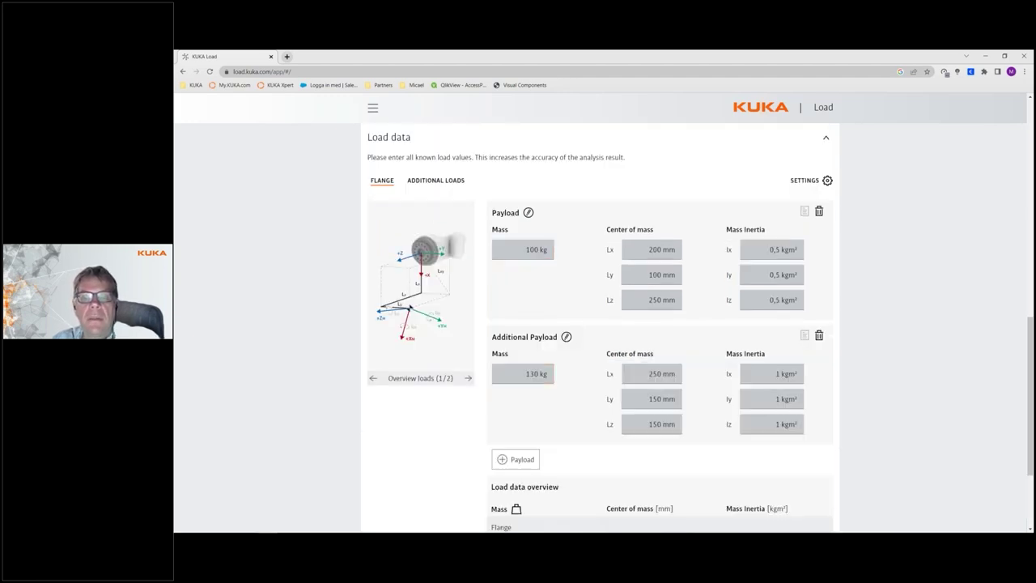
triple_click(560, 341)
text(Wo)
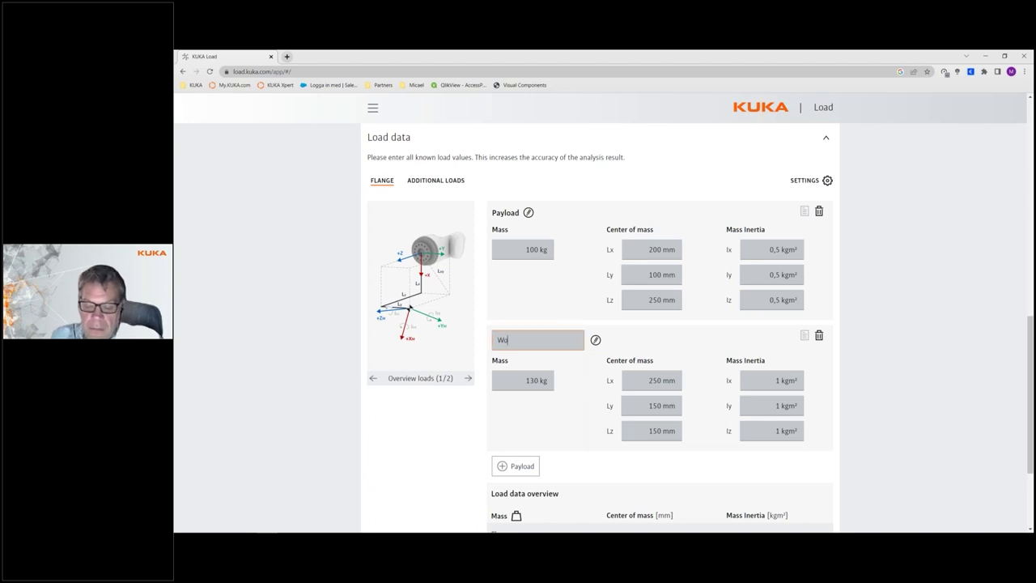
text(rkpiece)
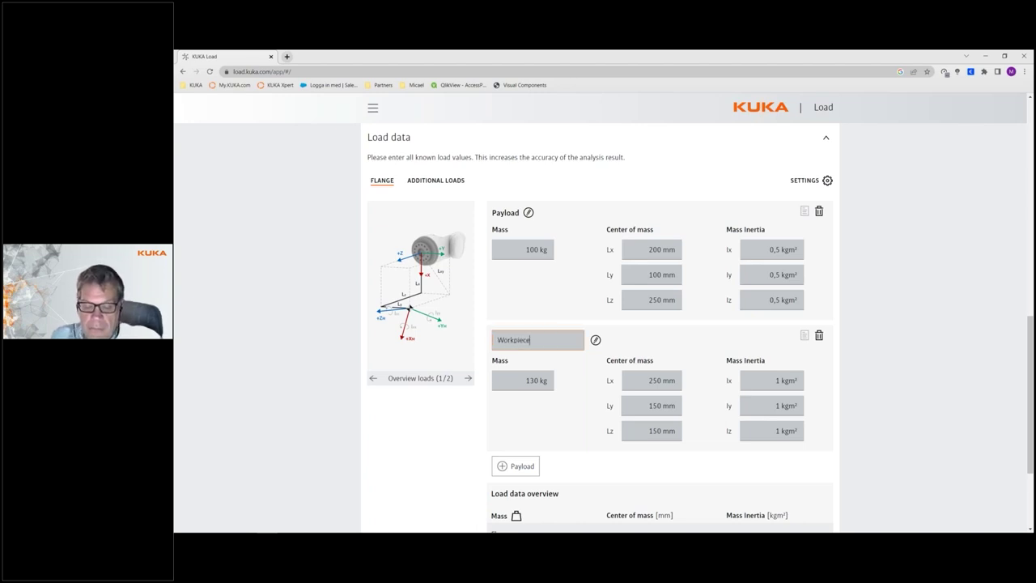
Rename the first payload to Tool and run the analysis without additional loads.
click(527, 212)
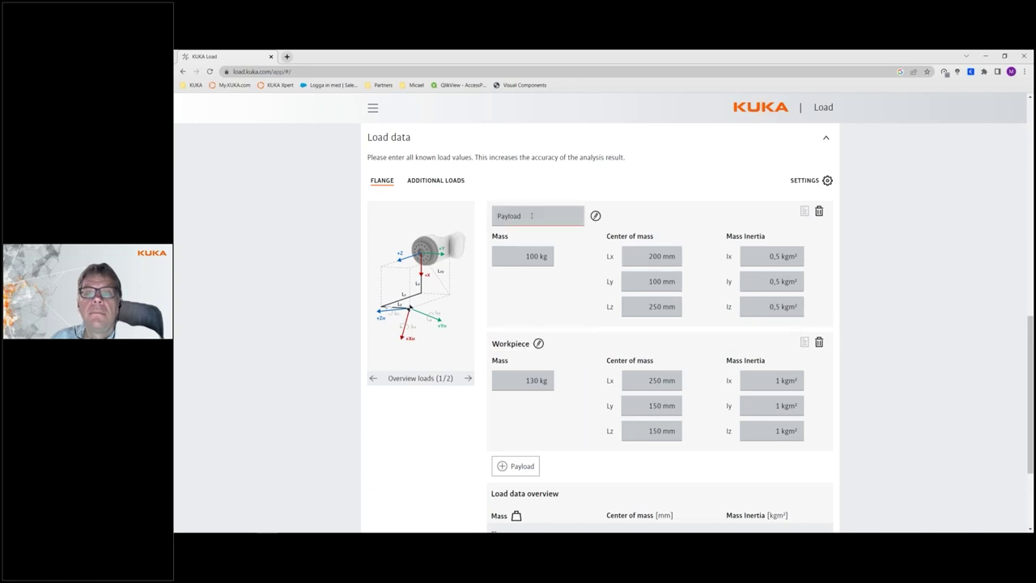
text(Tool)
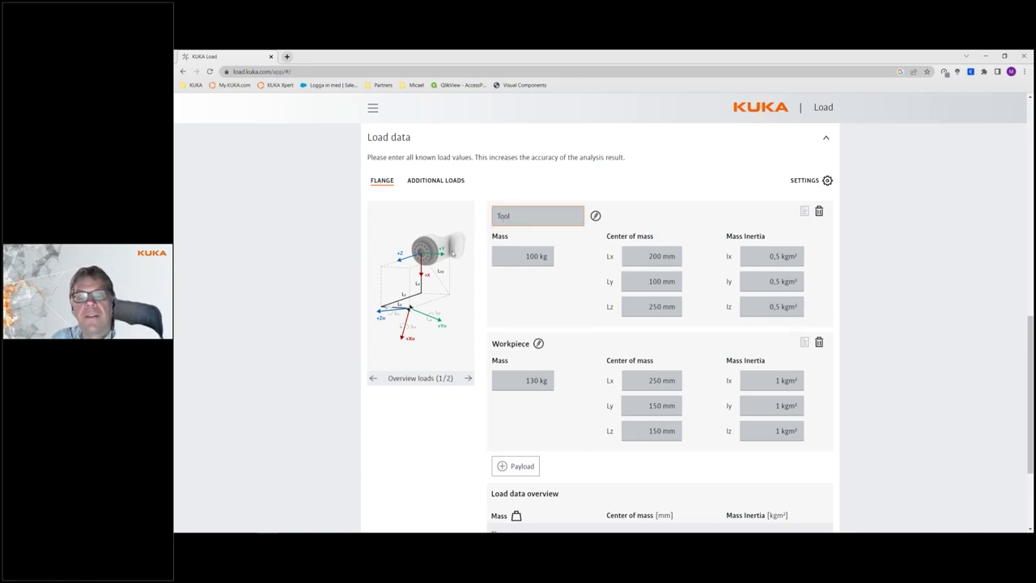
key(Tab)
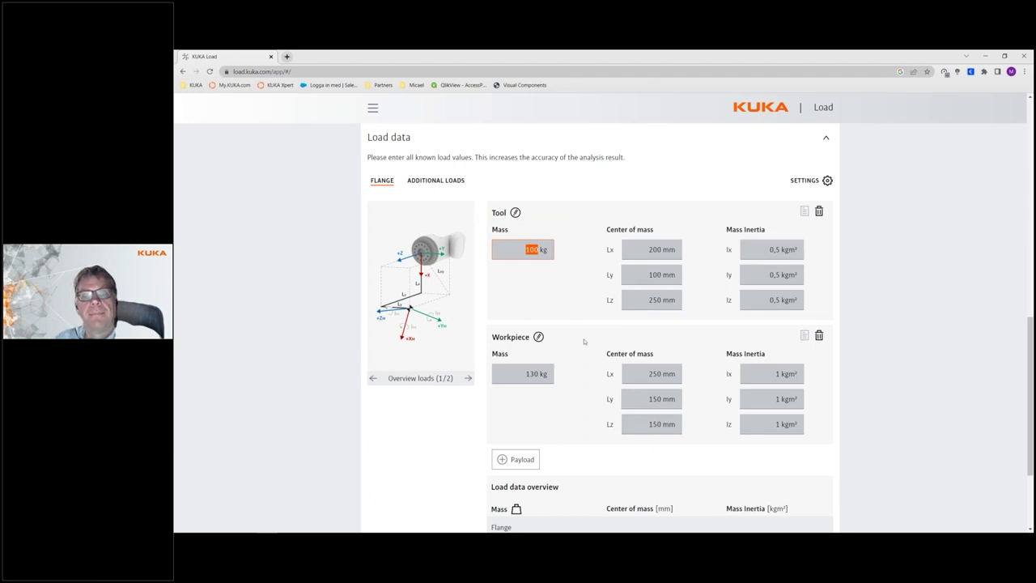
scroll(819, 453, down, 3)
click(819, 456)
click(821, 458)
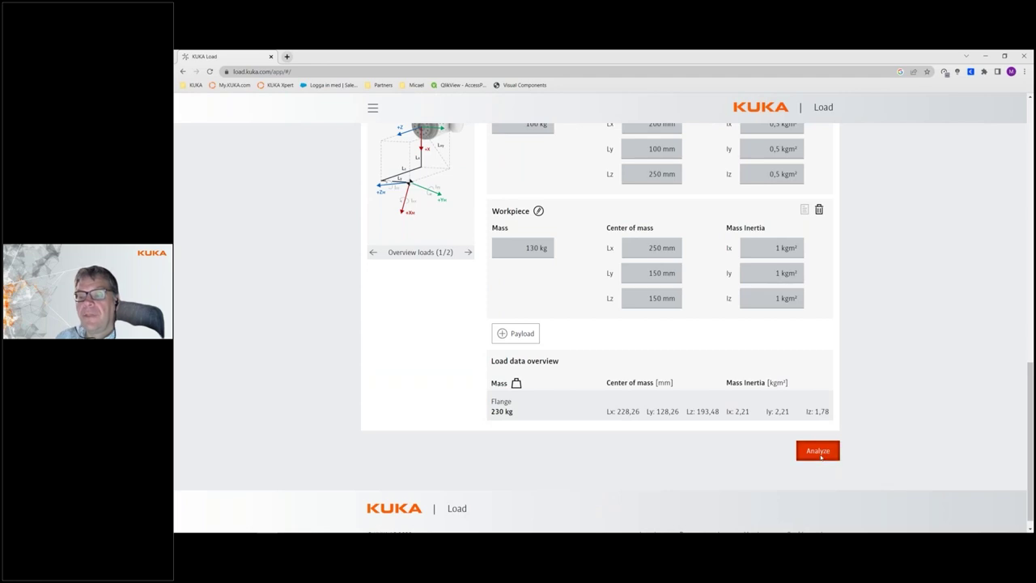
click(846, 384)
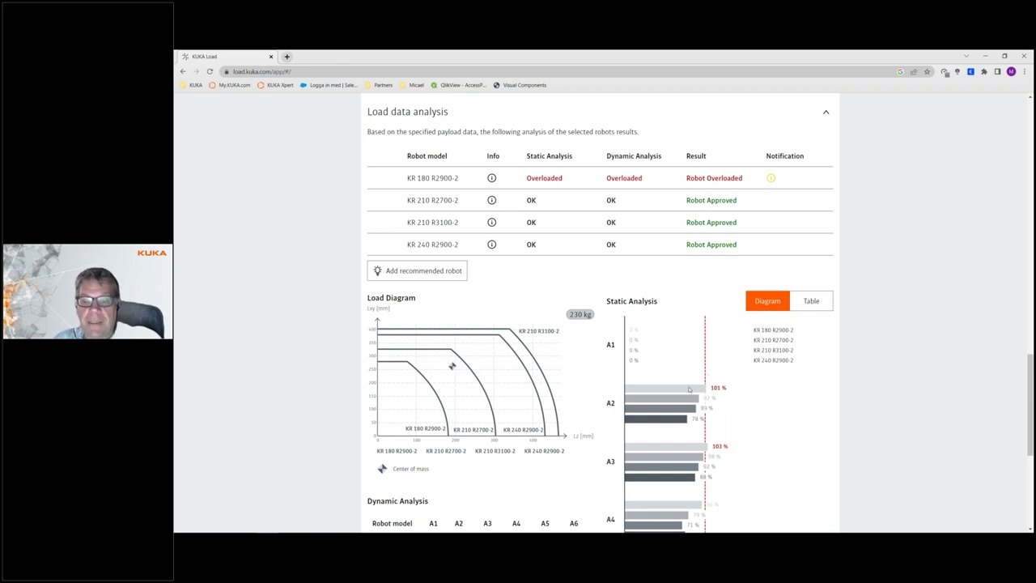
Review the results table, load diagram and static and dynamic analysis charts for the 230 kg load.
mouse_move(691, 389)
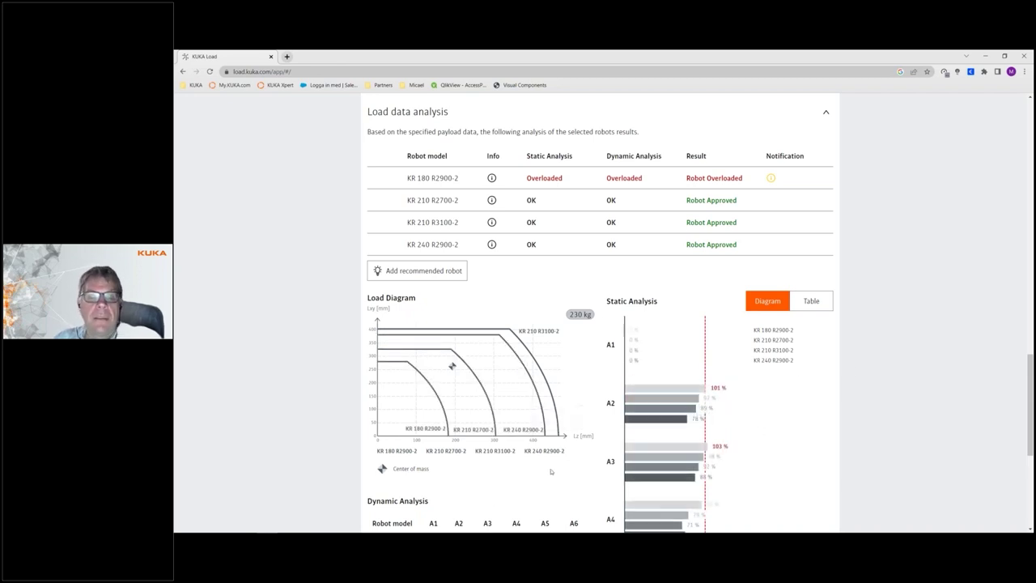
scroll(368, 428, down, 2)
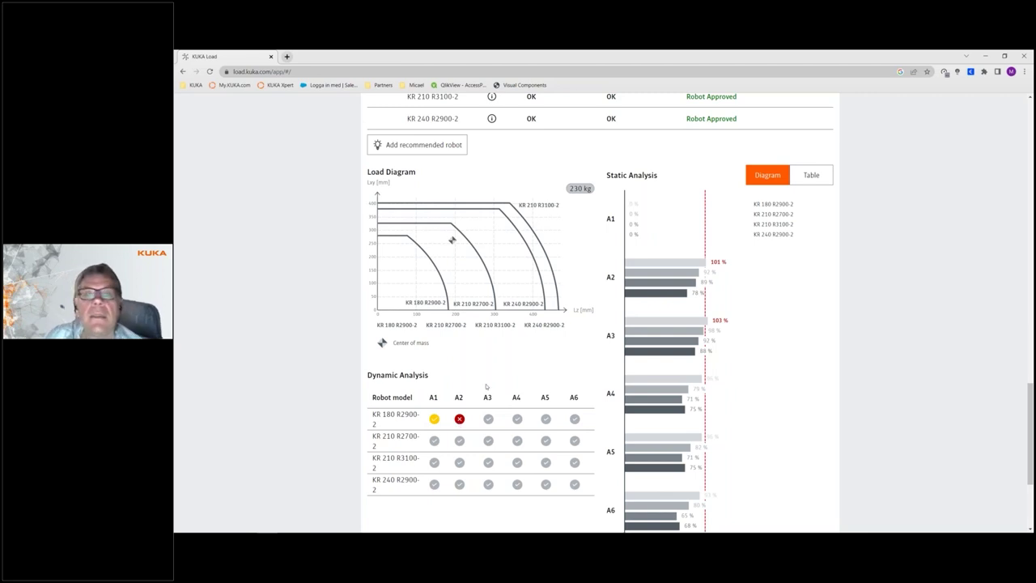
scroll(573, 320, up, 3)
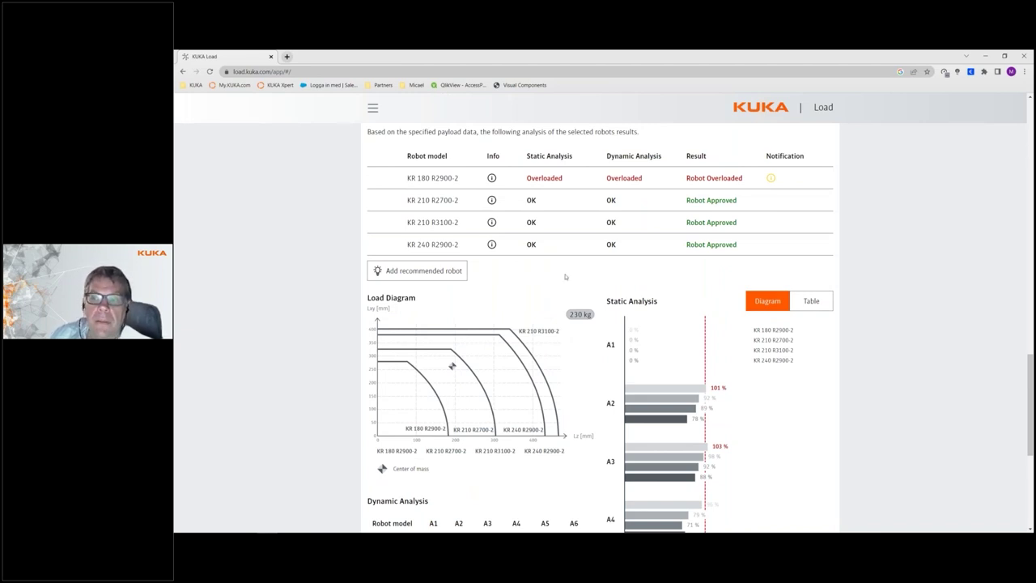
scroll(565, 277, up, 9)
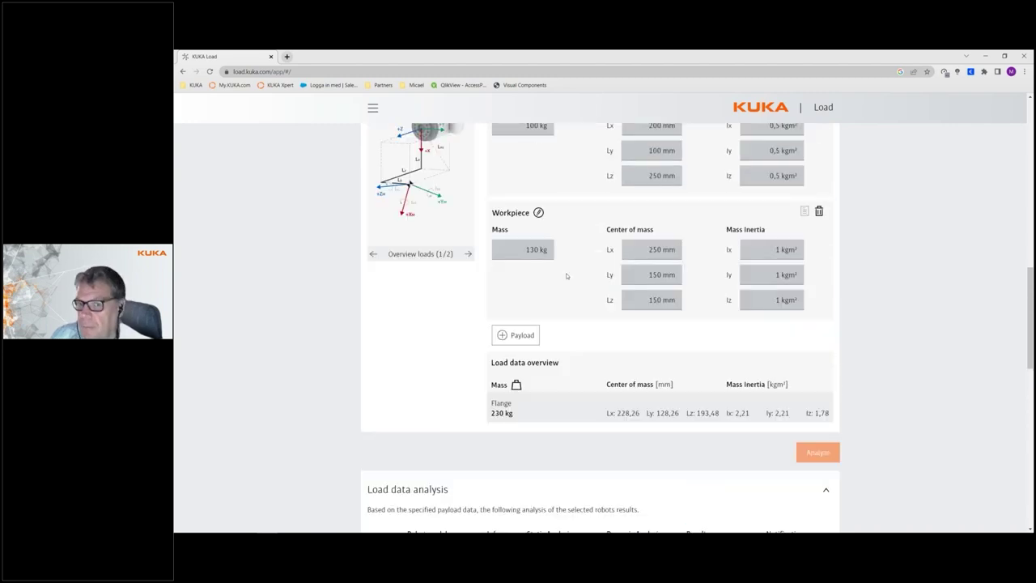
In the Additional Loads section, choose axis A3 and add a new additional load entry.
scroll(567, 276, up, 2)
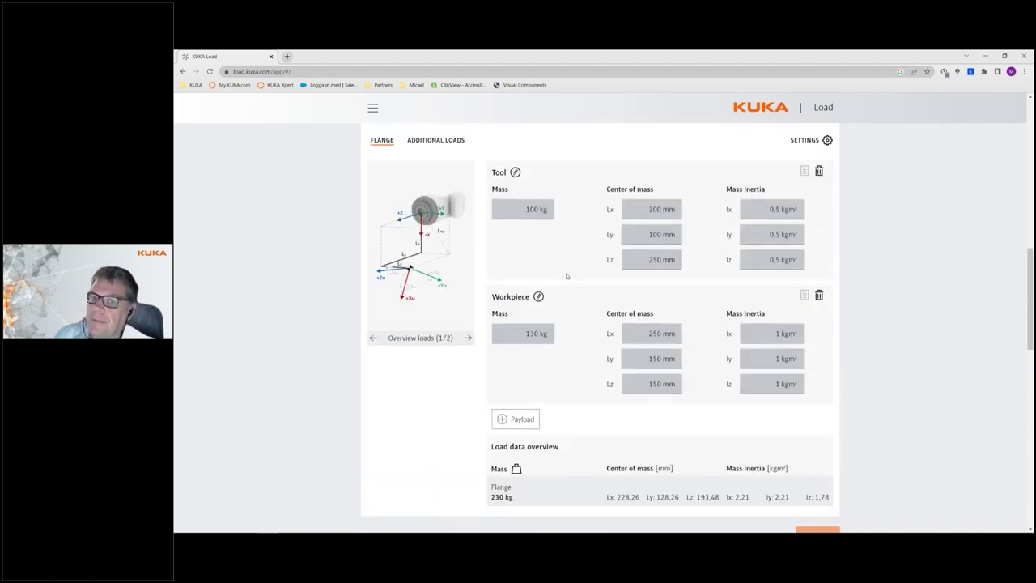
scroll(567, 276, up, 1)
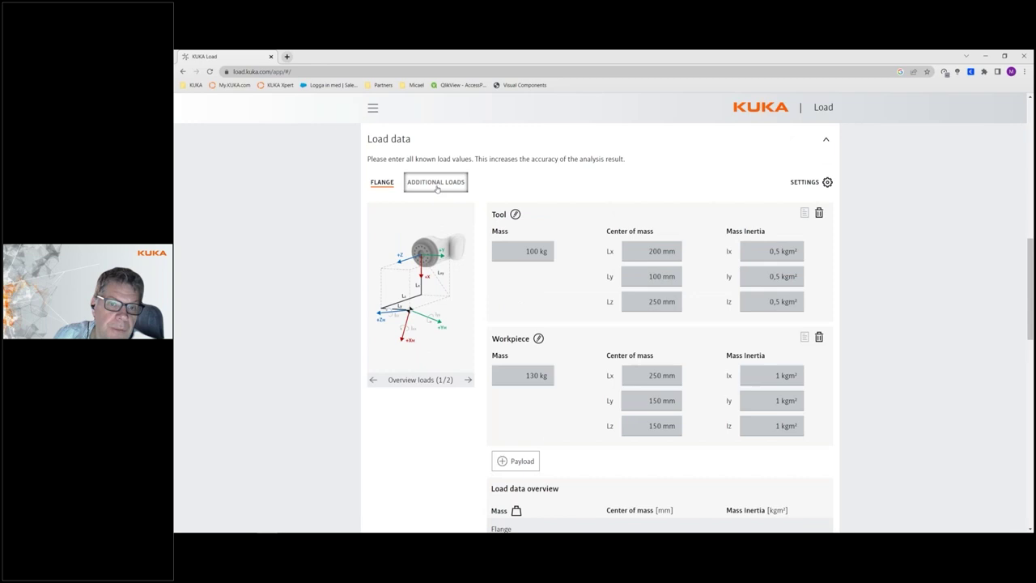
click(437, 184)
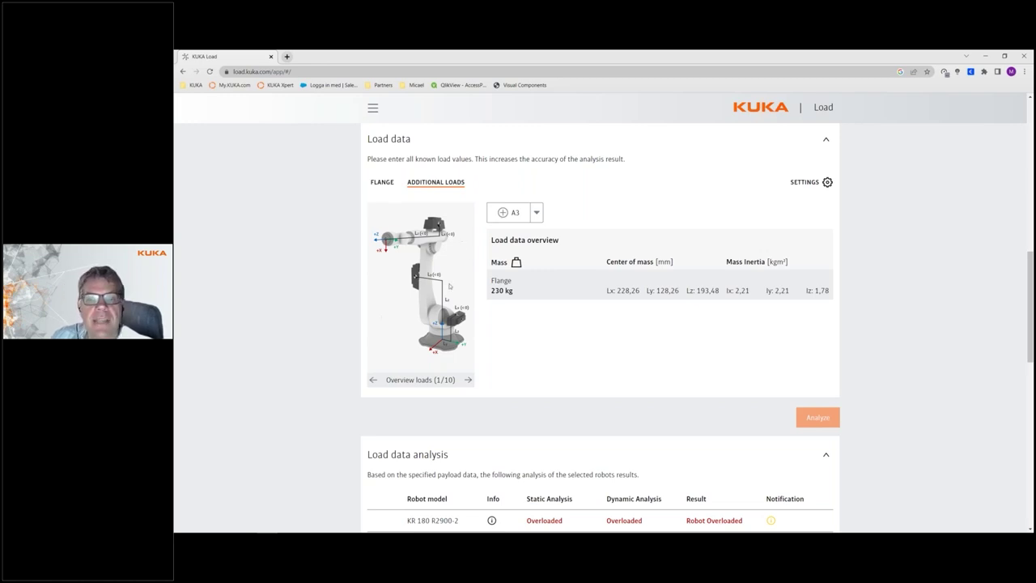
click(536, 213)
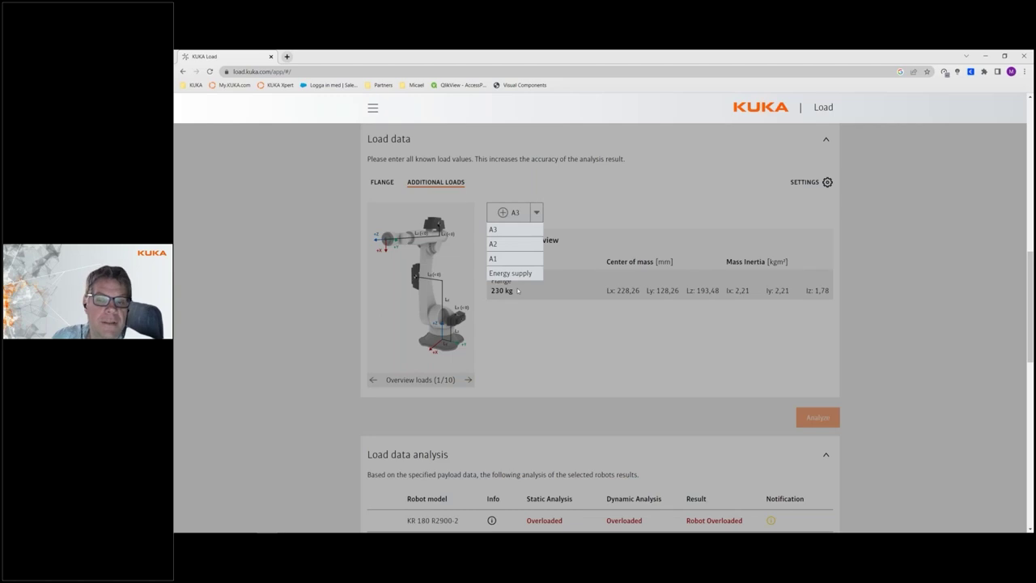
click(510, 232)
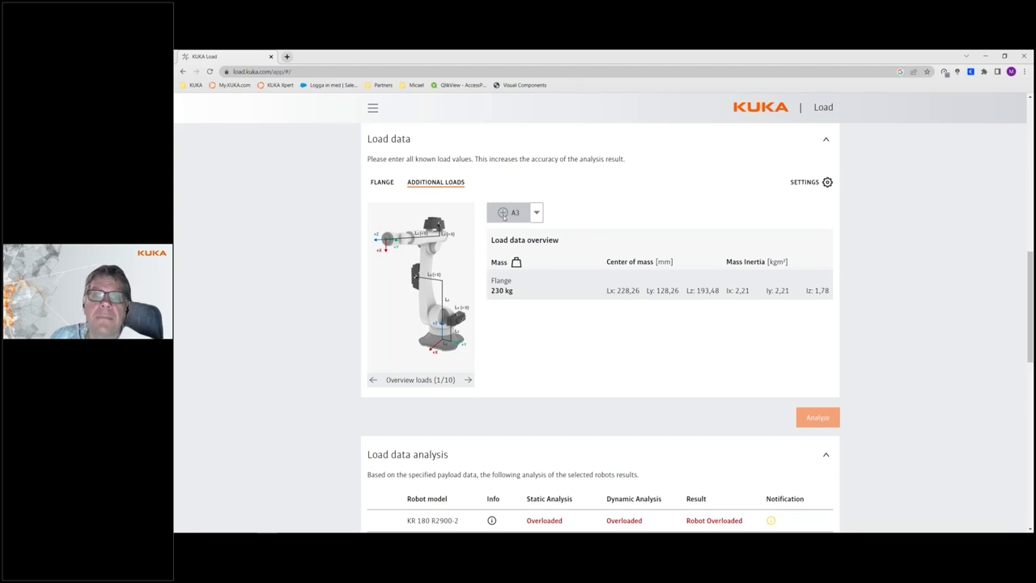
click(503, 212)
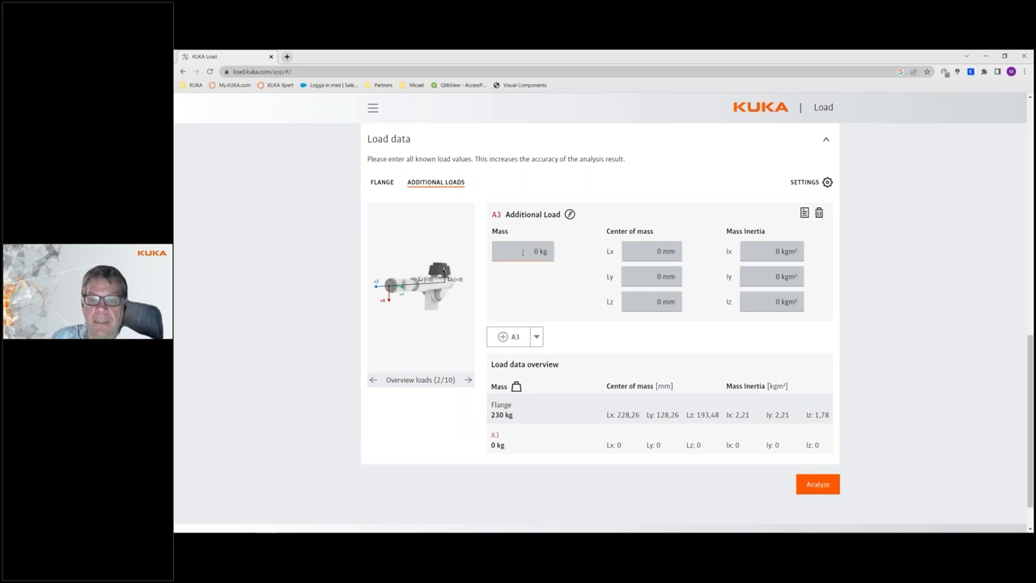
Replace the A3 load's 0 kg mass with 15 kg.
drag(523, 253, 544, 252)
text(15)
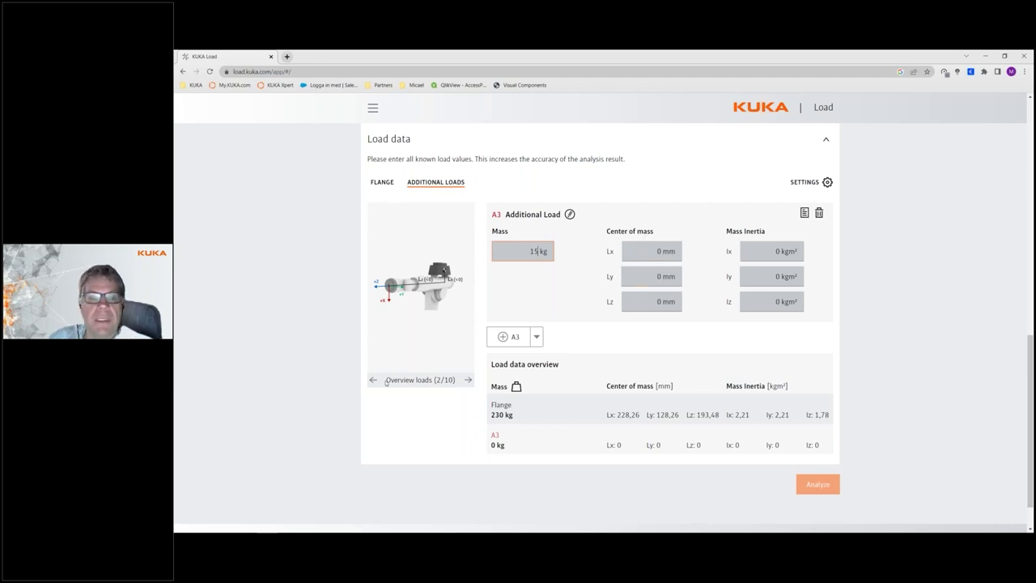
click(469, 380)
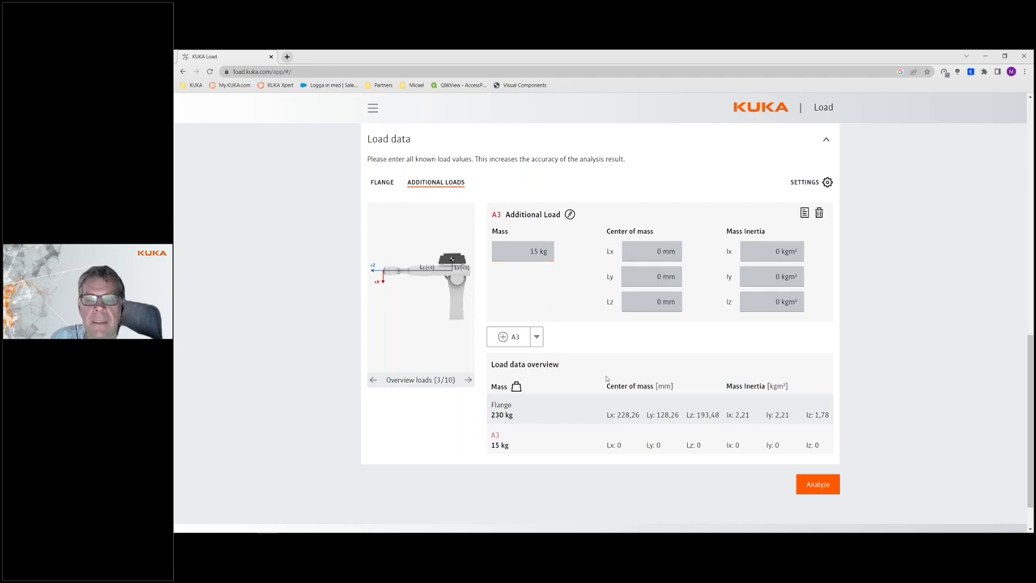
Rerun the analysis with the 15 kg A3 load and review the updated results.
click(818, 484)
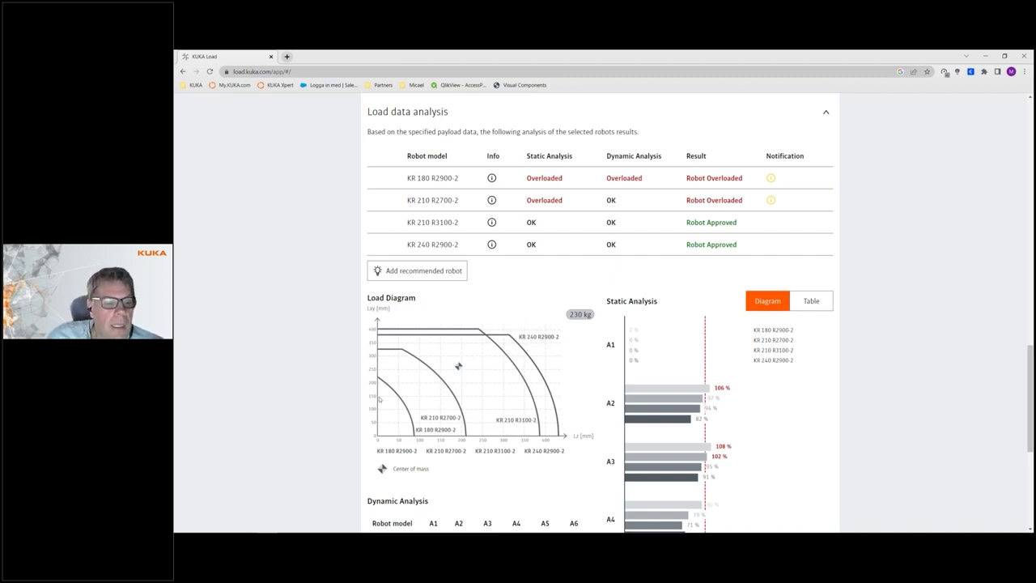
mouse_move(381, 400)
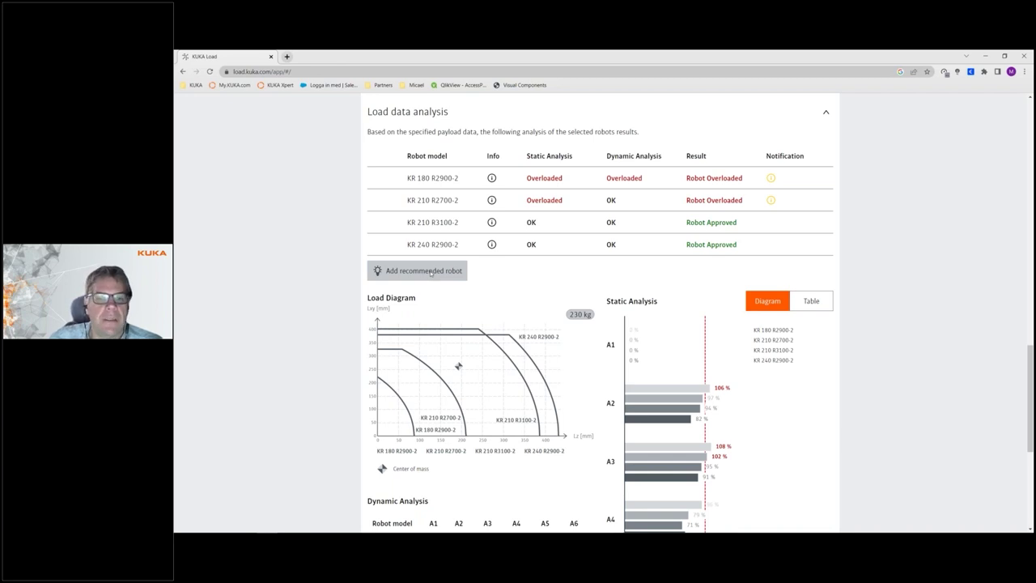
Add the recommended KR 240 R3330 and check its load diagram and dynamic analysis results.
click(439, 275)
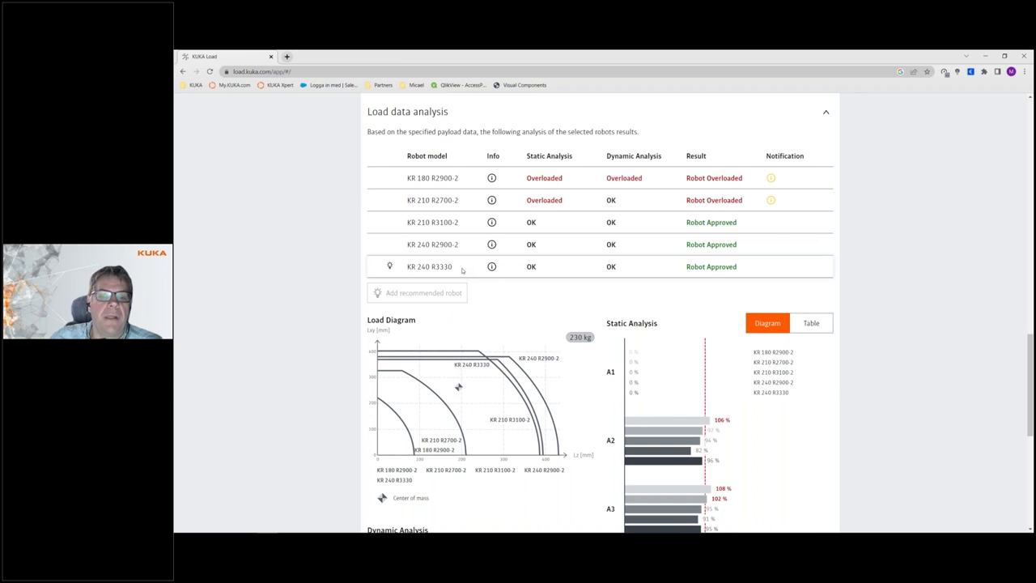
mouse_move(518, 369)
mouse_move(513, 388)
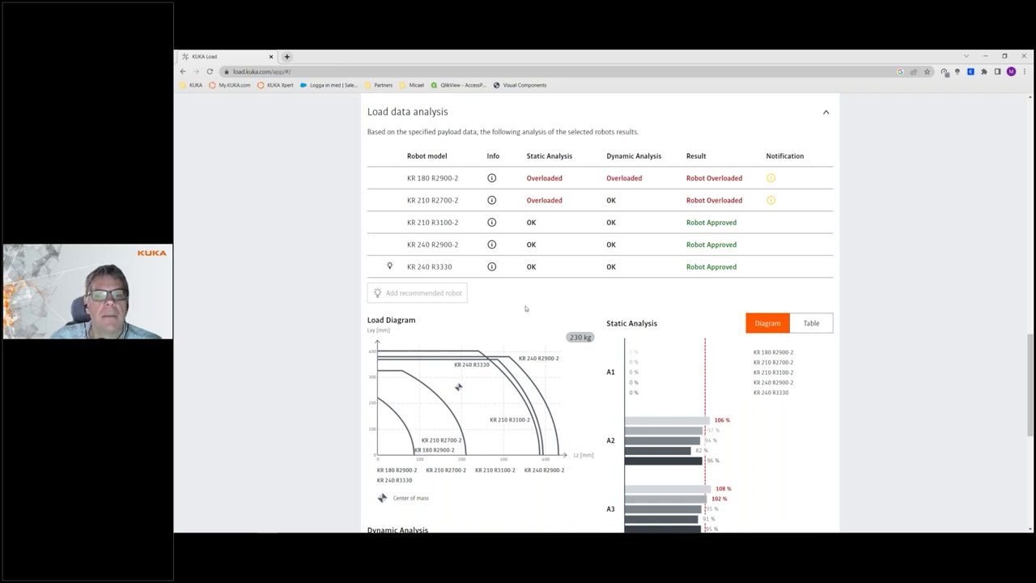
scroll(526, 309, down, 3)
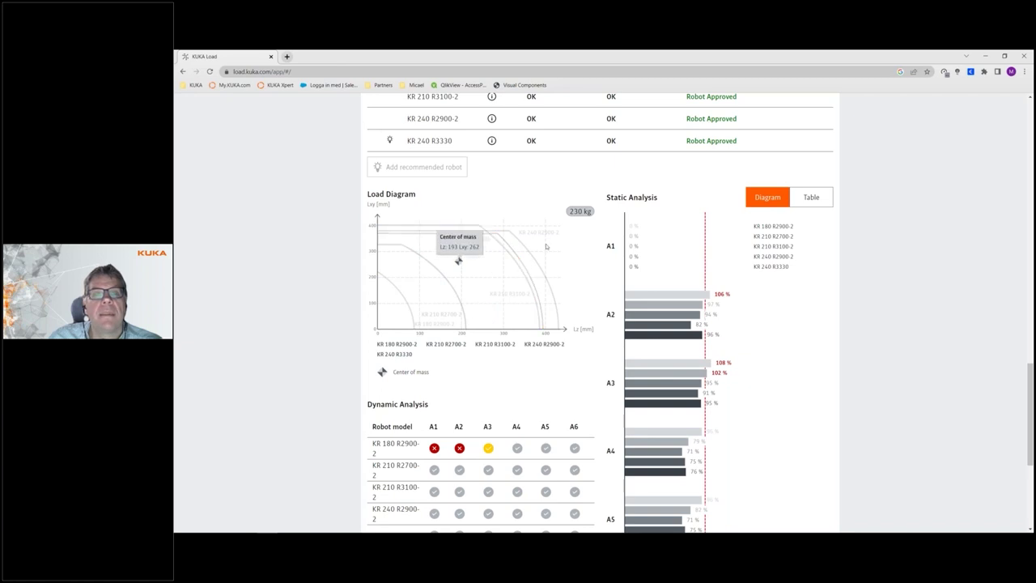
scroll(542, 225, up, 1)
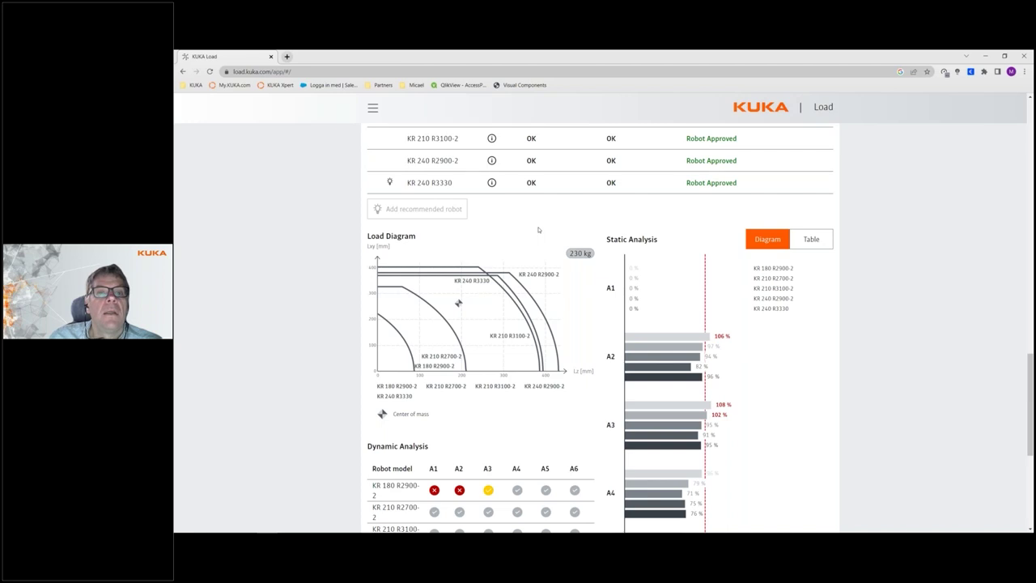
scroll(538, 230, up, 1)
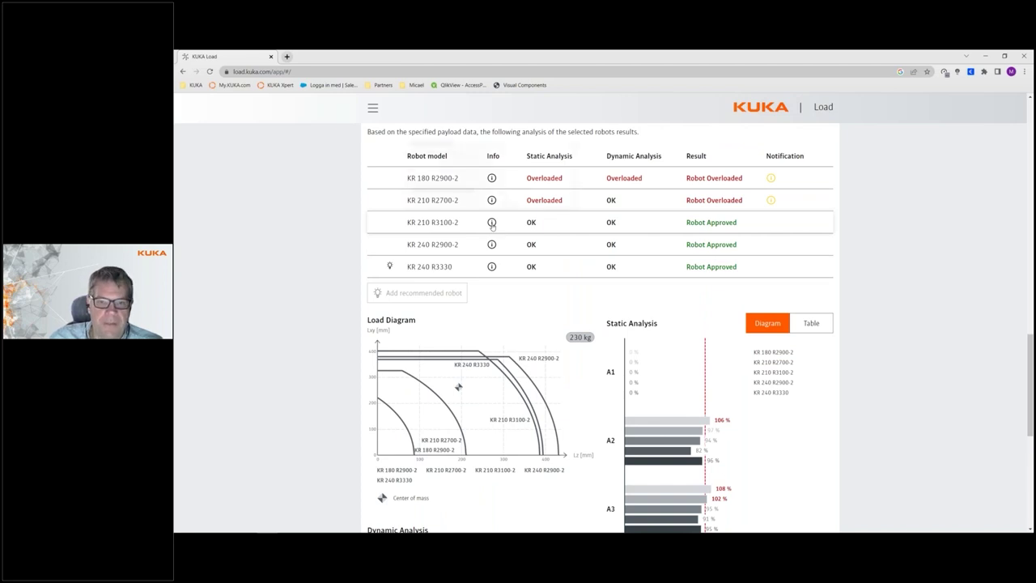
Open the KR 210 R3100-2 info card and follow its Marketplace link.
click(492, 223)
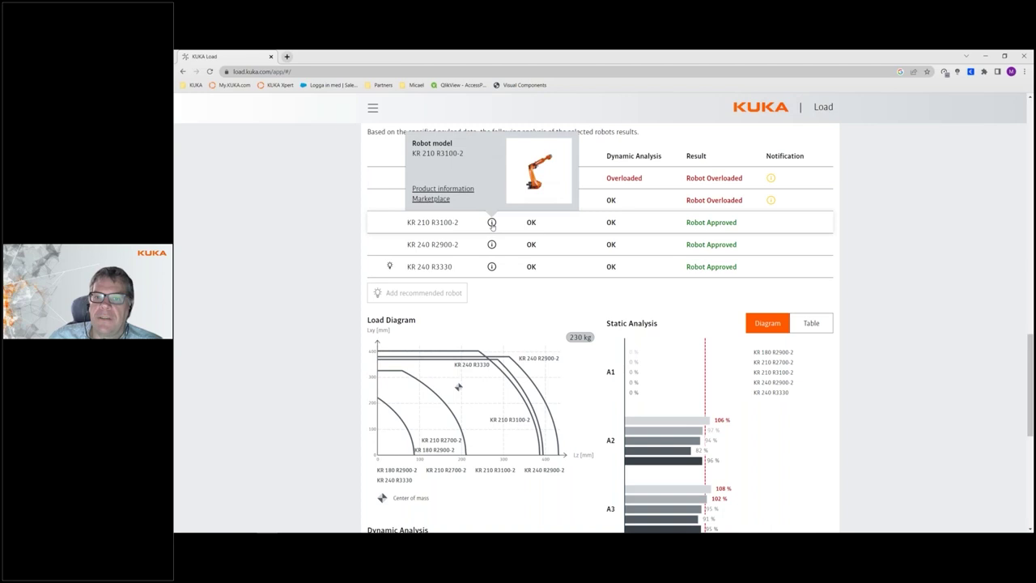
scroll(492, 225, up, 1)
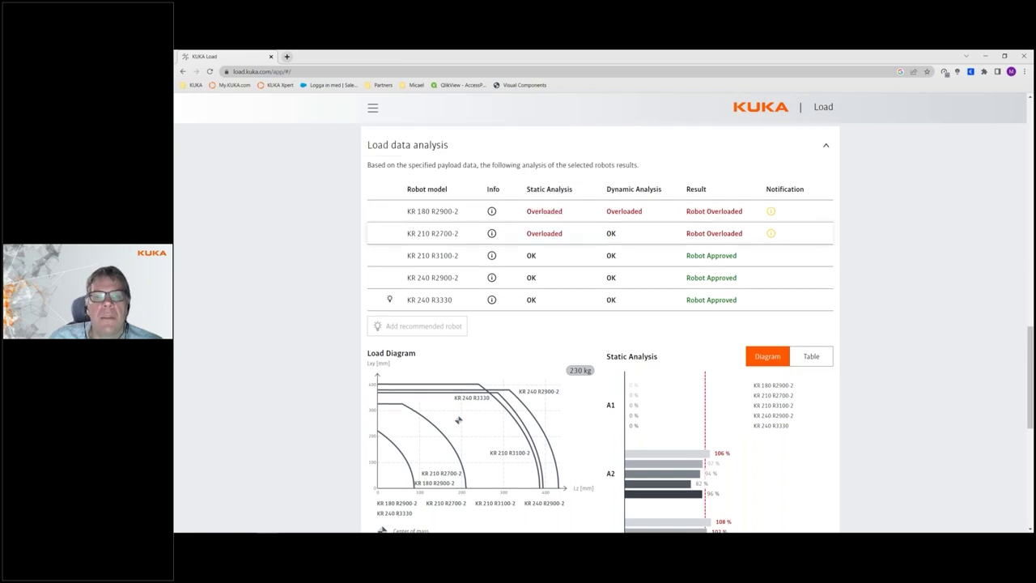
click(491, 264)
click(431, 242)
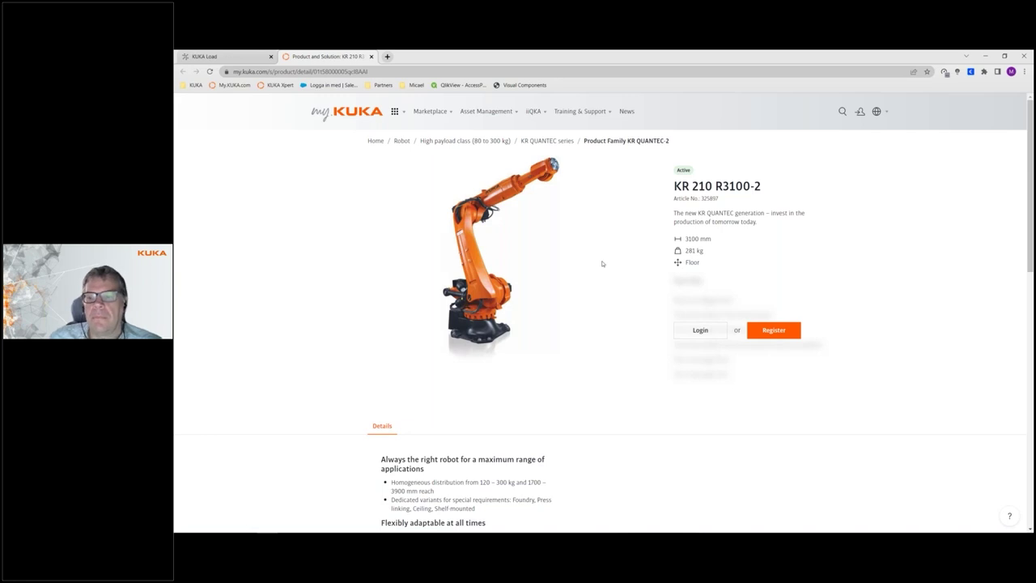
Log in to myKUKA as a KUKA employee using single sign-on.
click(700, 330)
click(607, 375)
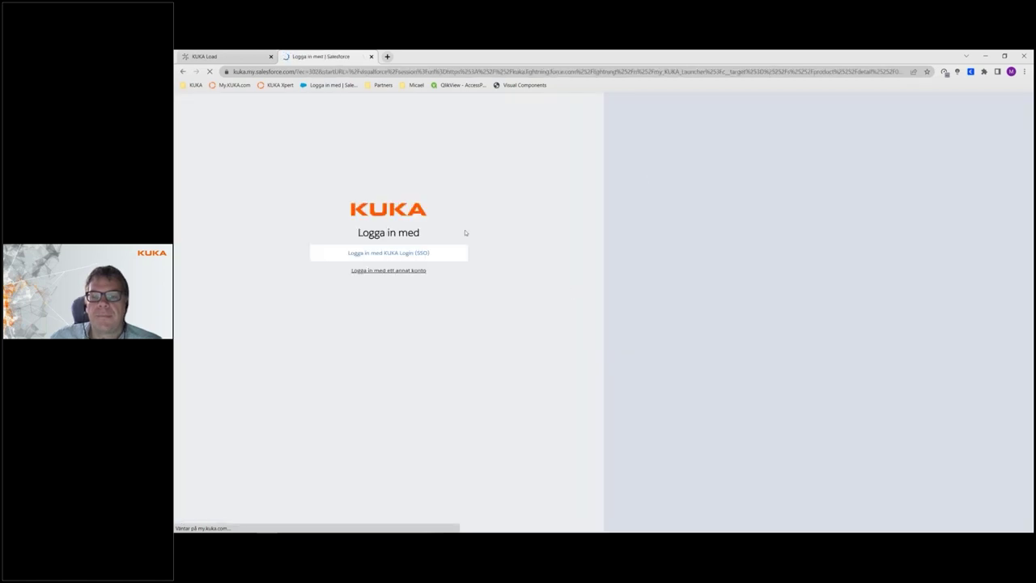
click(417, 254)
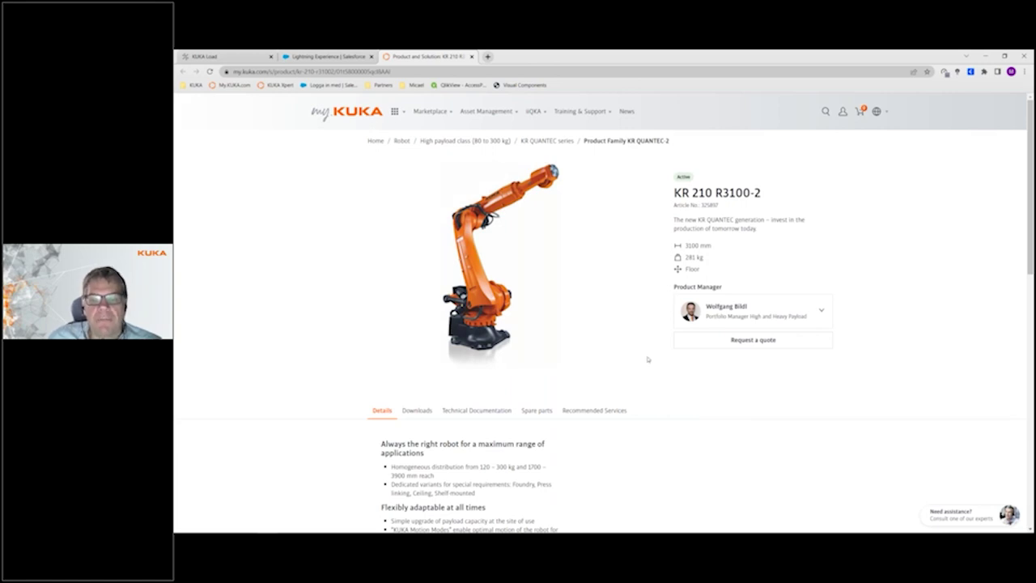
Show the Downloads tab listing the KR 210 R3100-2's 47 files.
scroll(614, 362, down, 3)
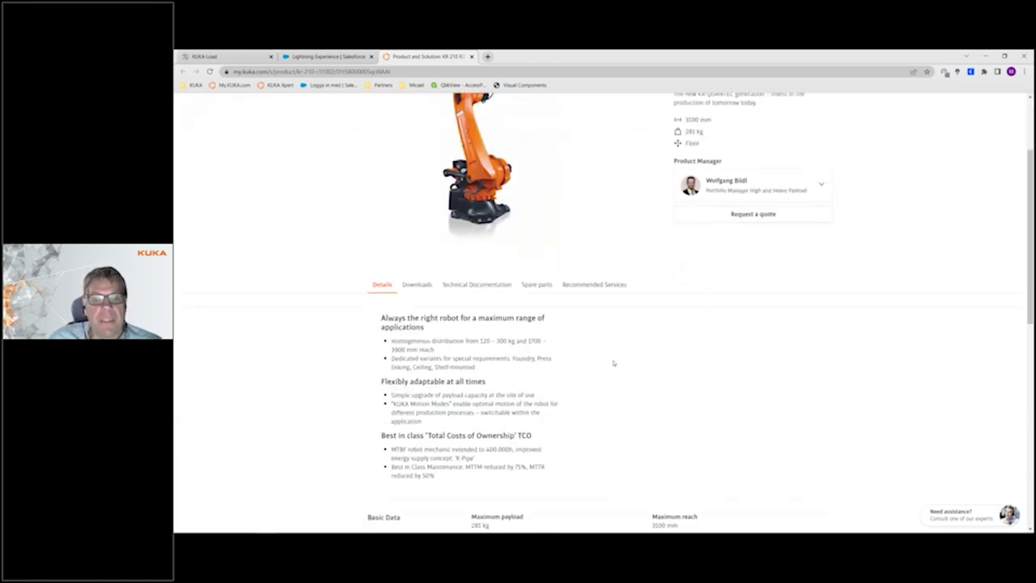
scroll(614, 362, down, 3)
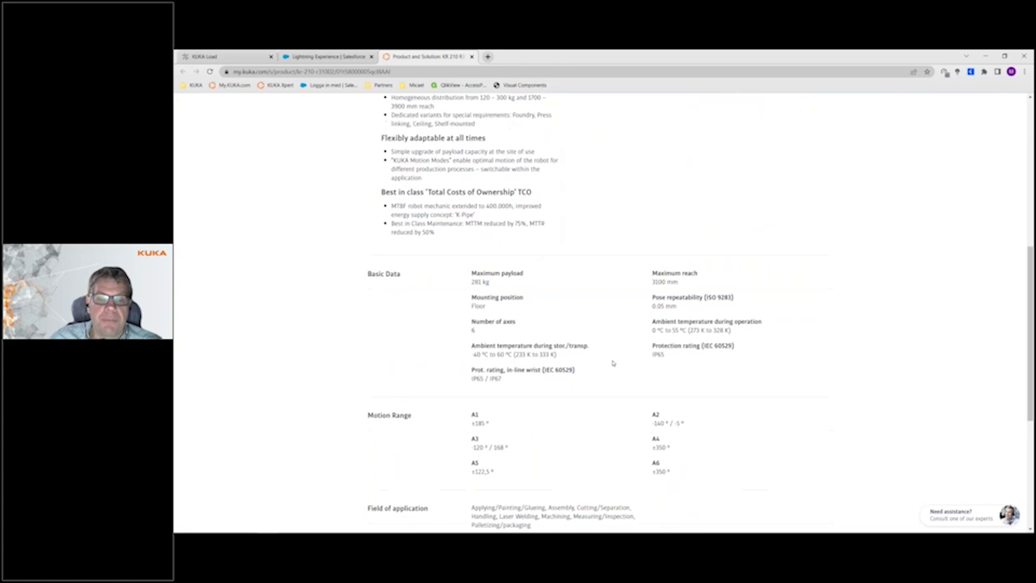
scroll(612, 363, down, 1)
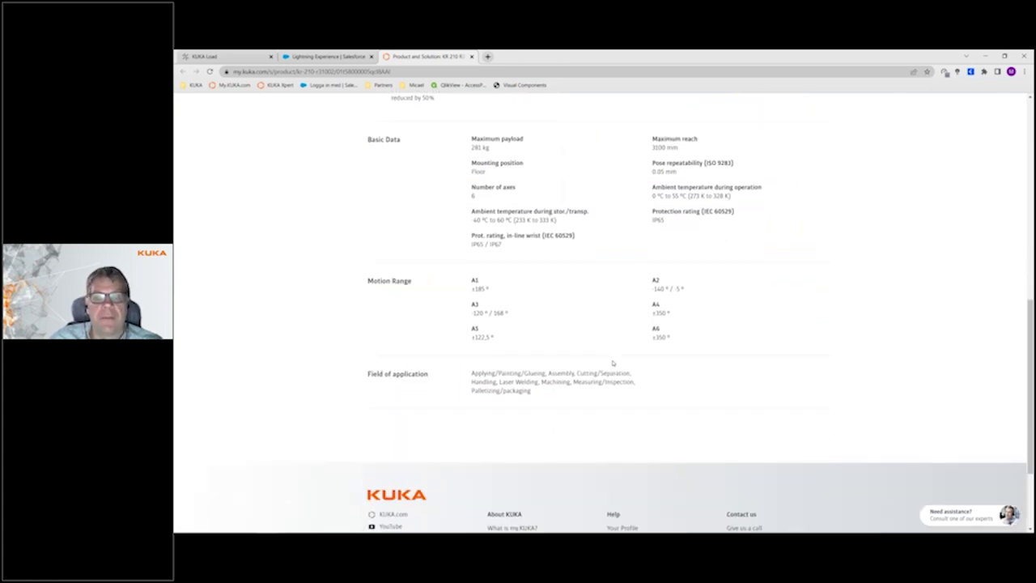
scroll(613, 362, up, 3)
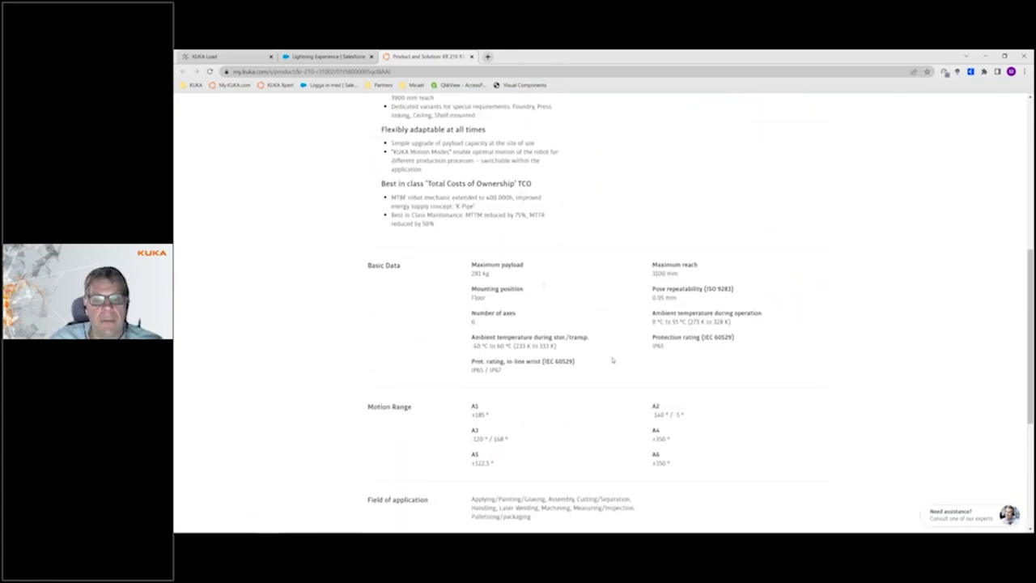
scroll(613, 360, up, 1)
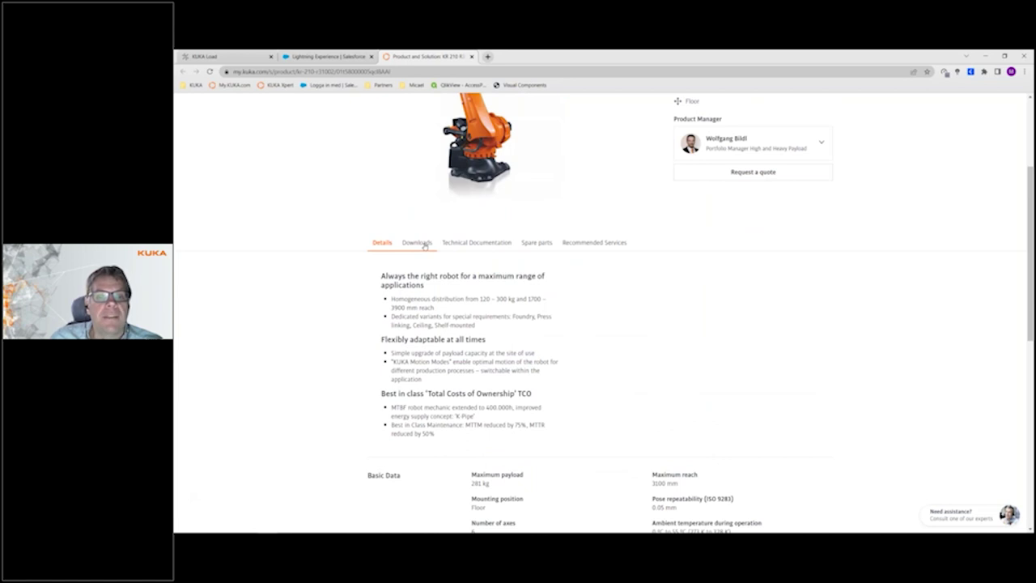
click(425, 246)
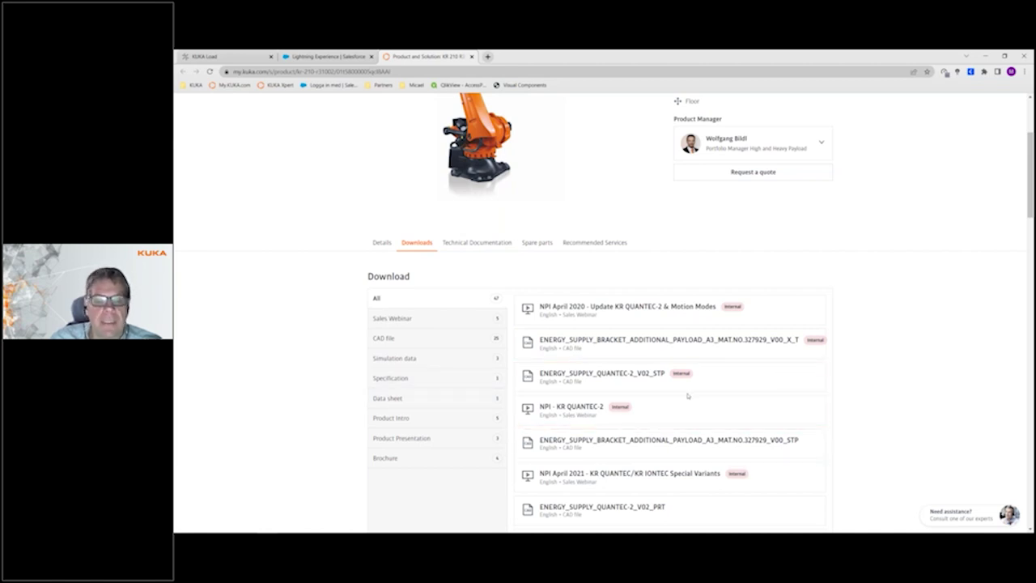
scroll(688, 395, down, 1)
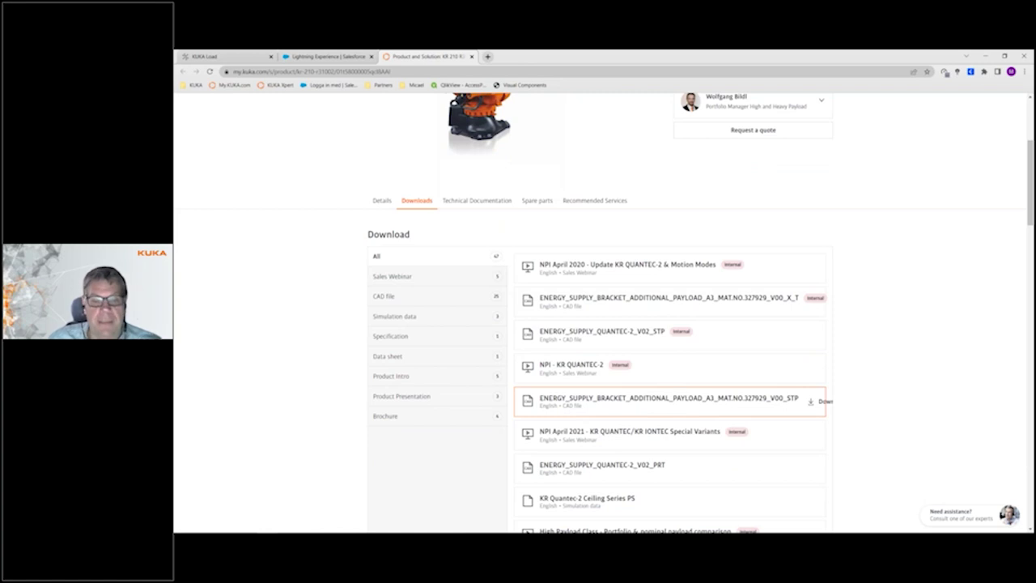
scroll(569, 263, up, 3)
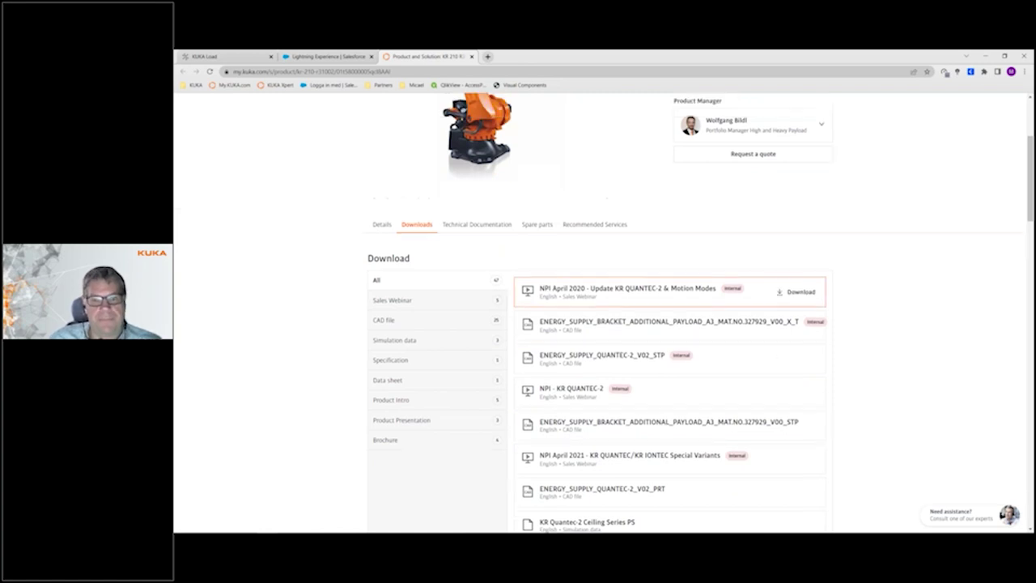
scroll(569, 259, up, 2)
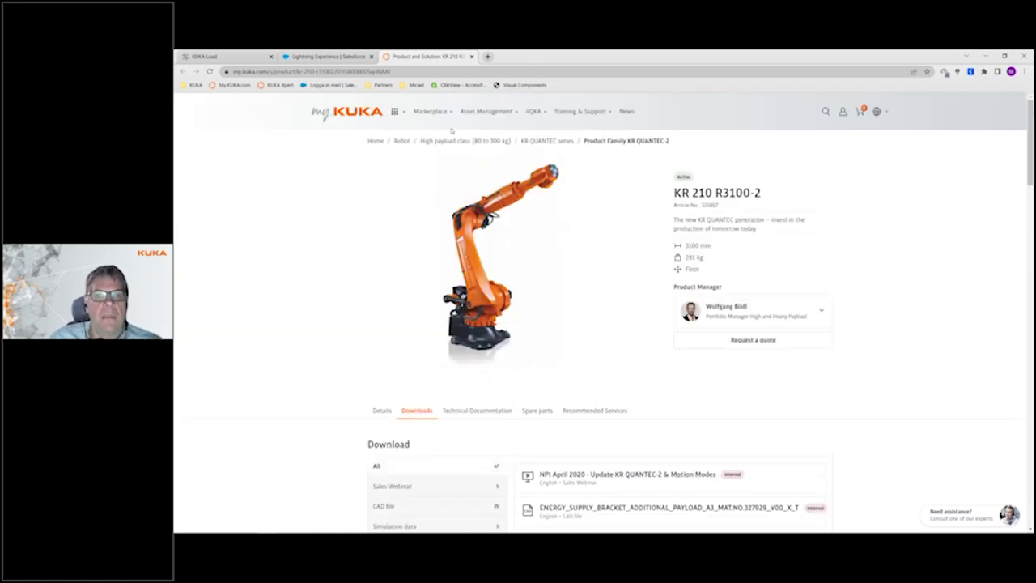
Close the Salesforce login page and return to the KR 210 R3100-2 product page.
click(325, 57)
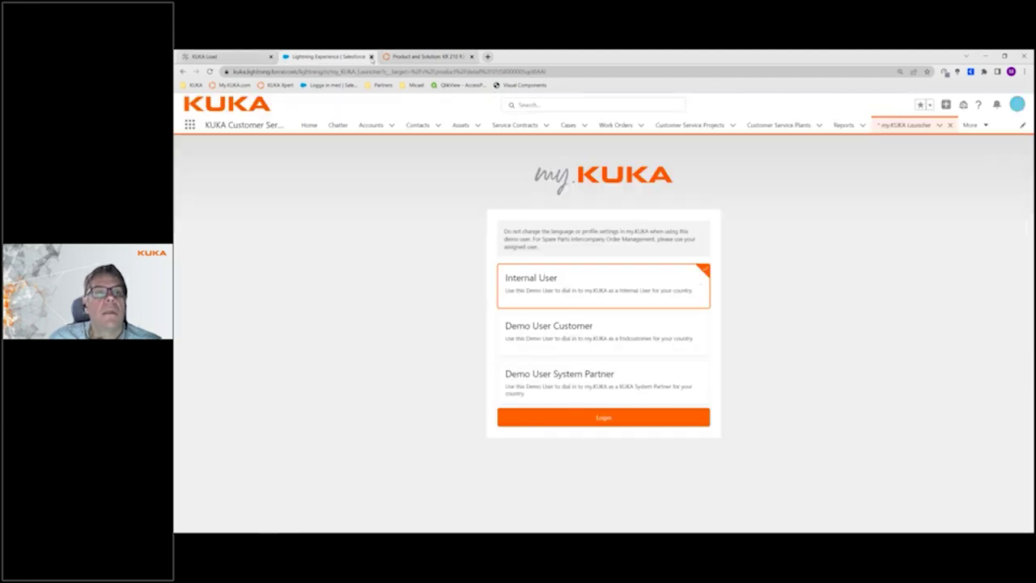
click(371, 56)
click(212, 57)
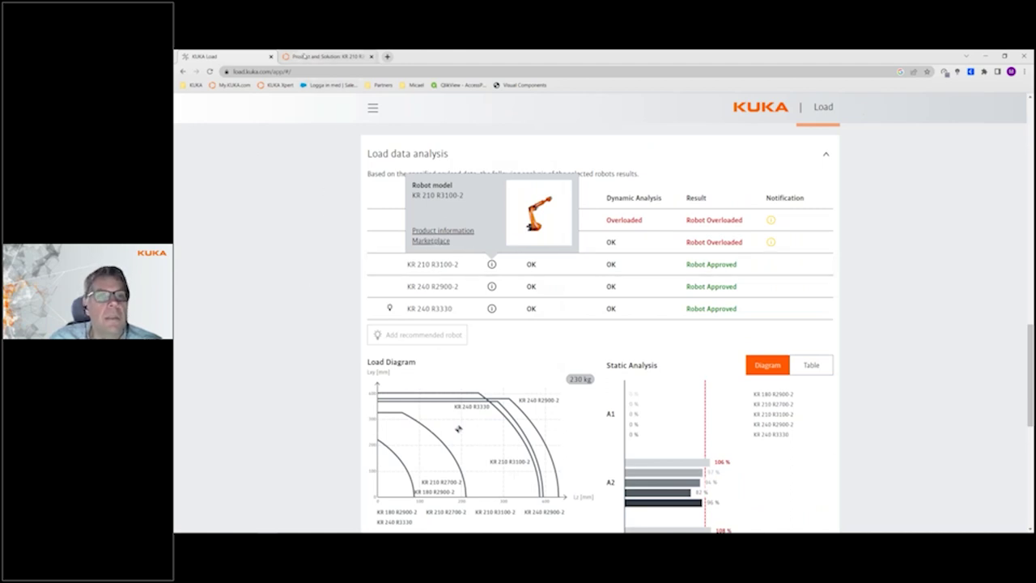
click(308, 57)
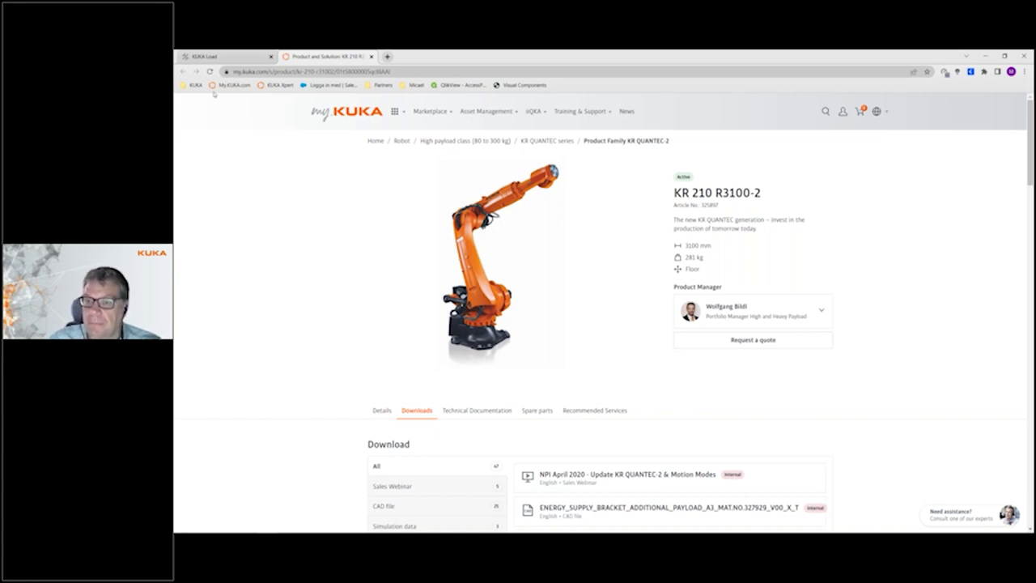
Switch back to the KUKA Load analysis showing three approved robots.
click(202, 56)
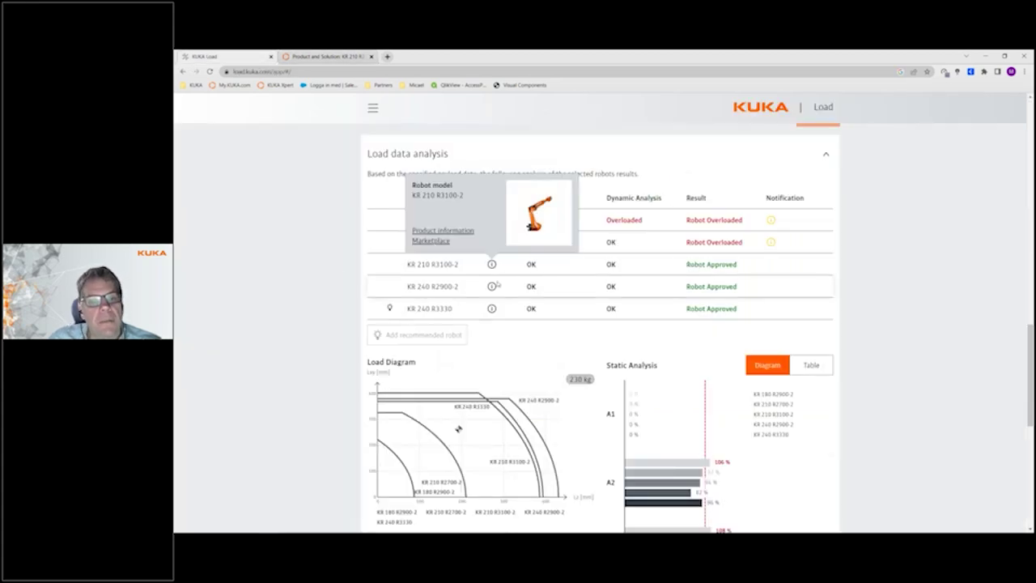
Follow the KR 210 R3100-2 product information link to the KUKA Xpert login page.
click(444, 231)
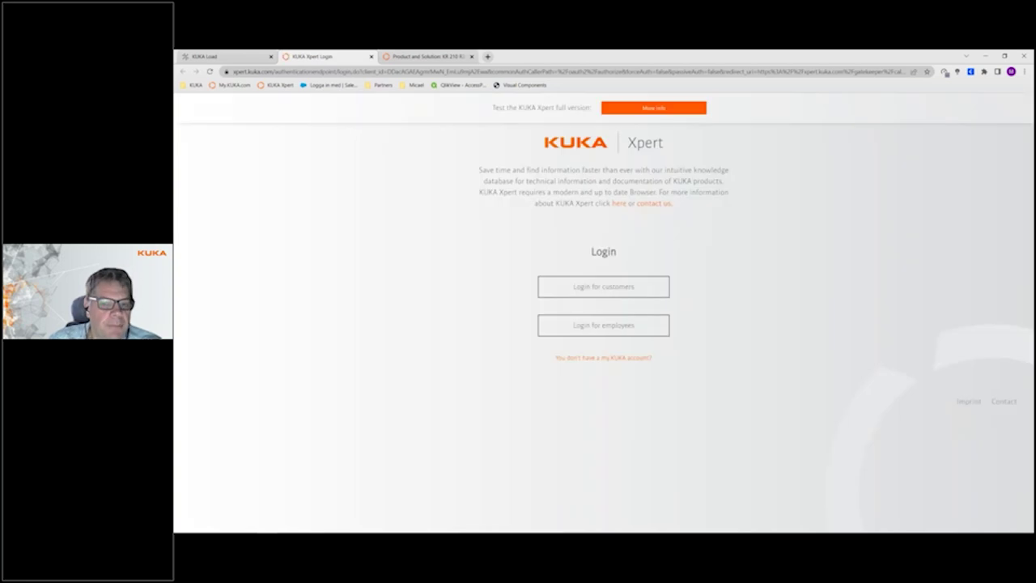
Log in as an employee, dismiss the News notice, and jump to Process forces and Flange loads.
click(604, 328)
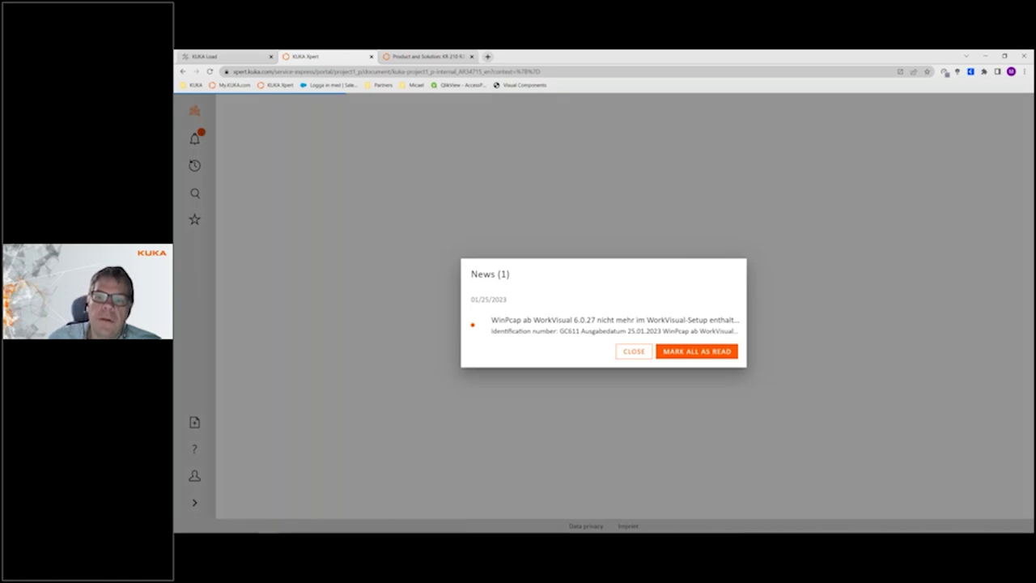
click(634, 352)
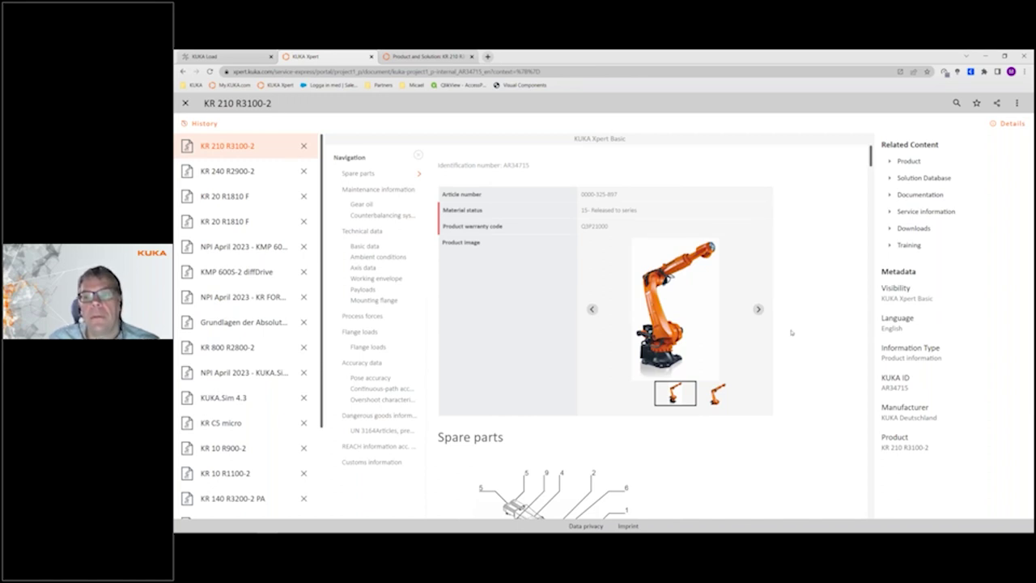
scroll(792, 332, down, 2)
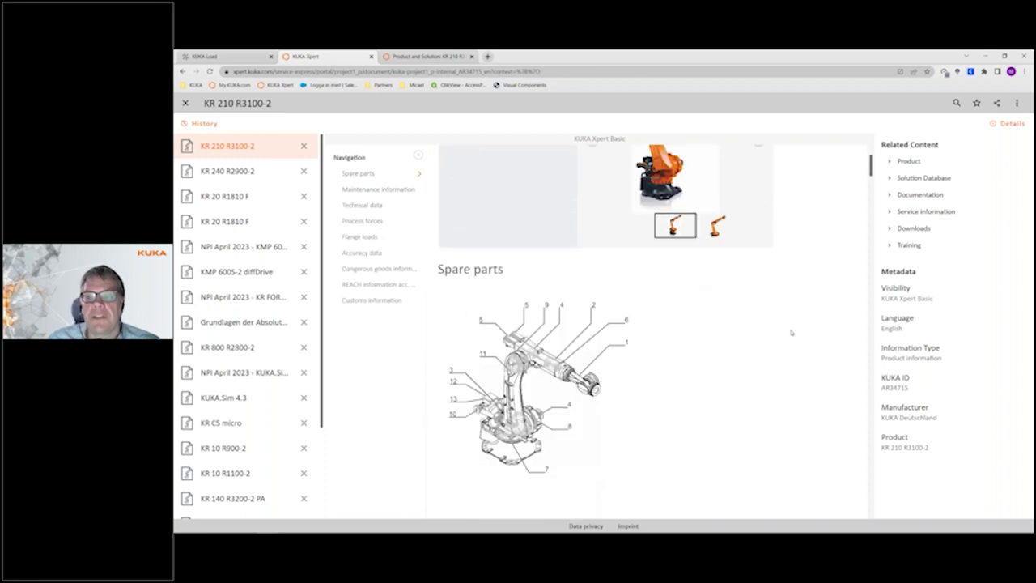
scroll(792, 340, down, 5)
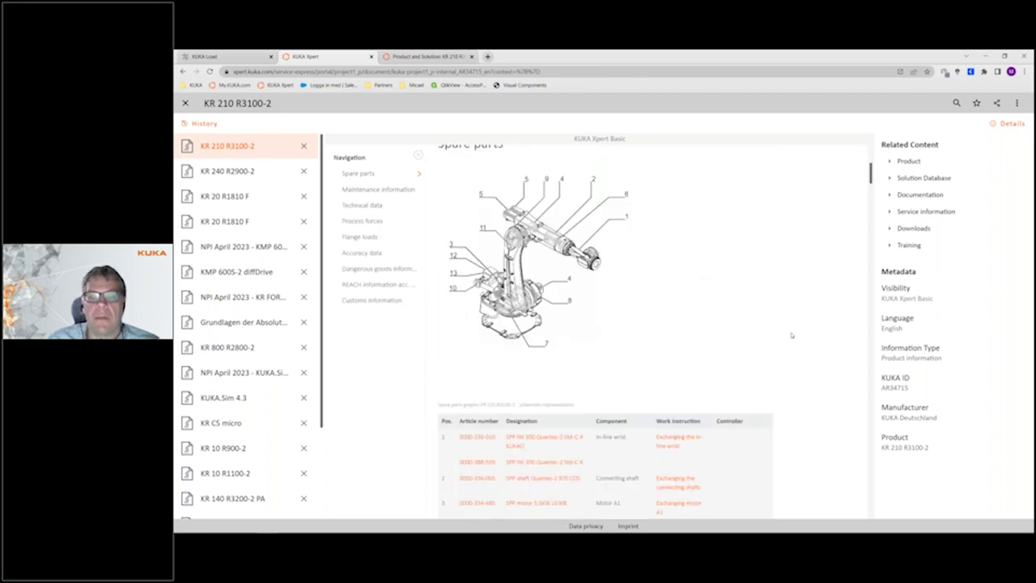
scroll(792, 351, down, 3)
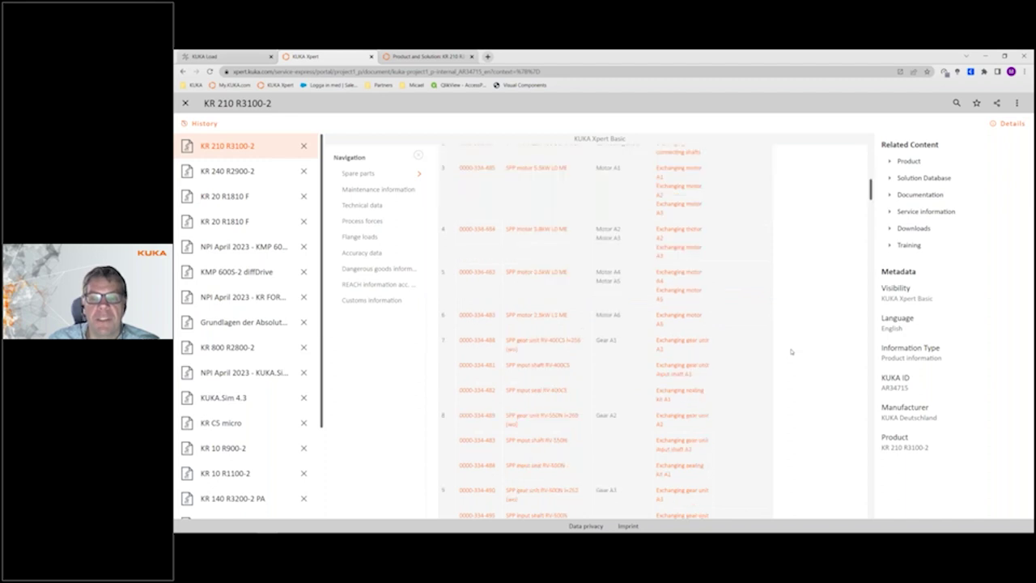
scroll(792, 352, up, 3)
scroll(792, 351, up, 3)
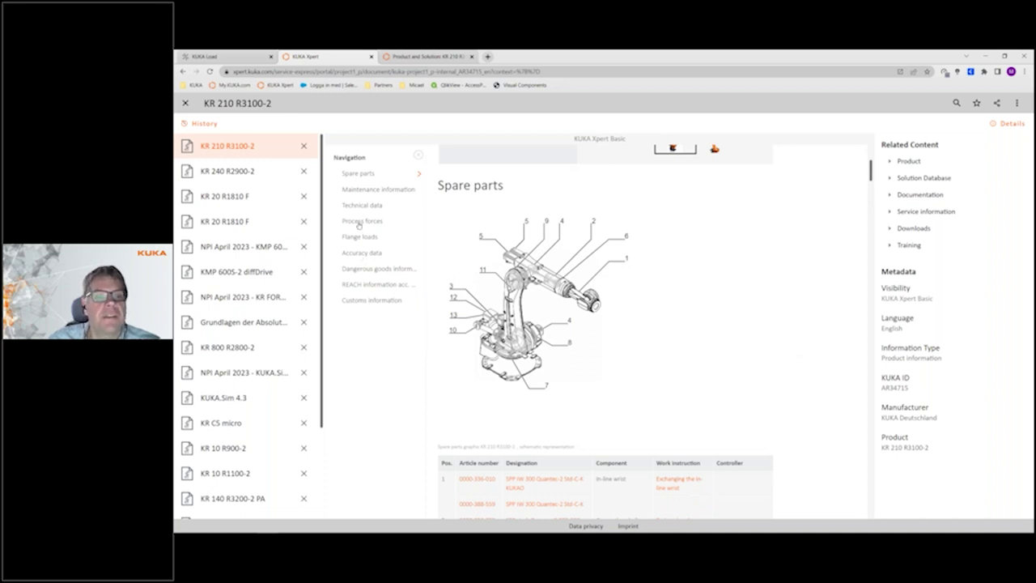
click(359, 226)
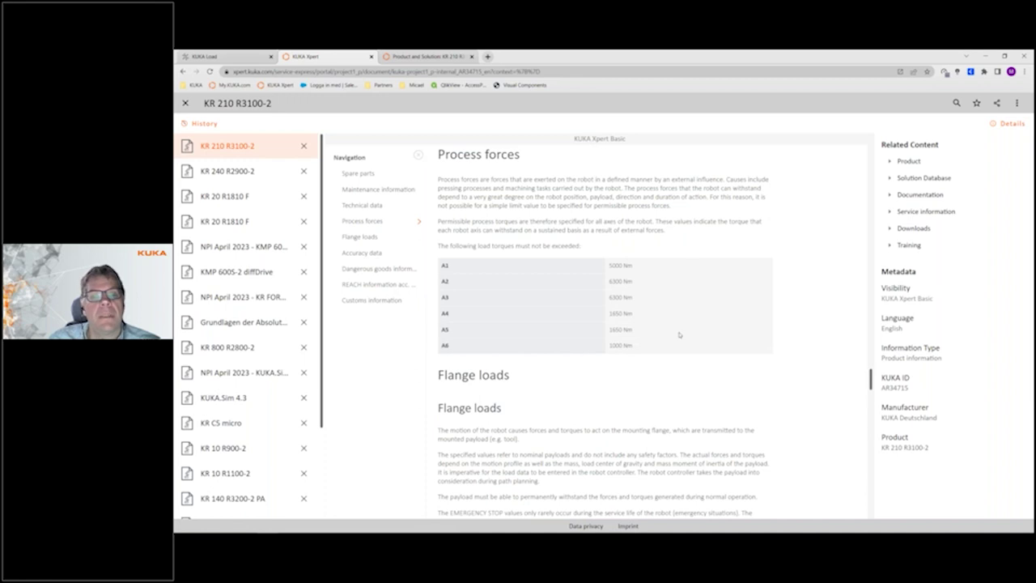
click(359, 238)
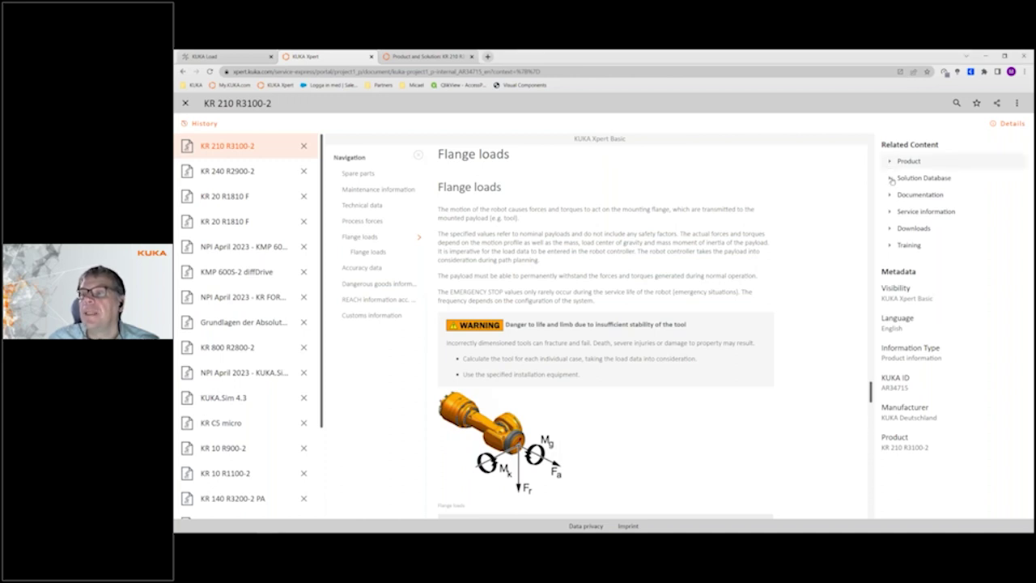
Expand the Downloads, CAD Data and Training related content for the KR 210 R3100-2.
click(889, 229)
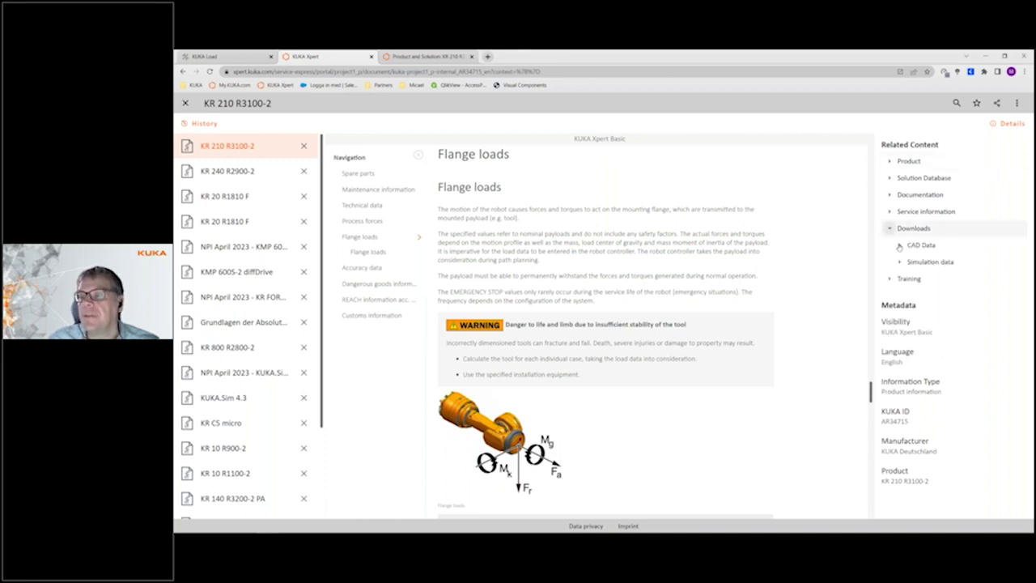
click(899, 246)
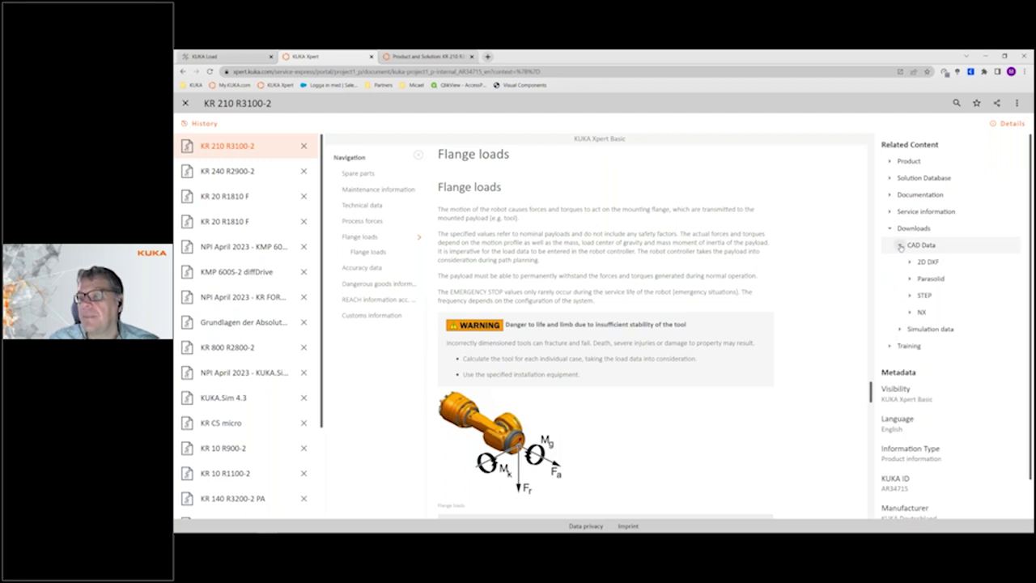
click(889, 346)
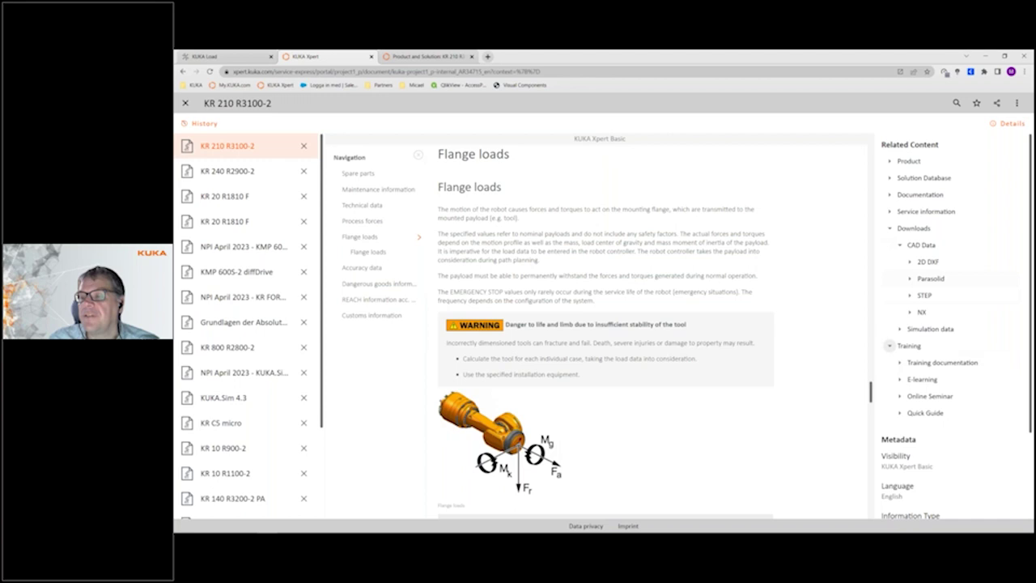
Expand Documentation, Miscellaneous, Assembly instructions and Product content, then return to KUKA Load.
click(889, 196)
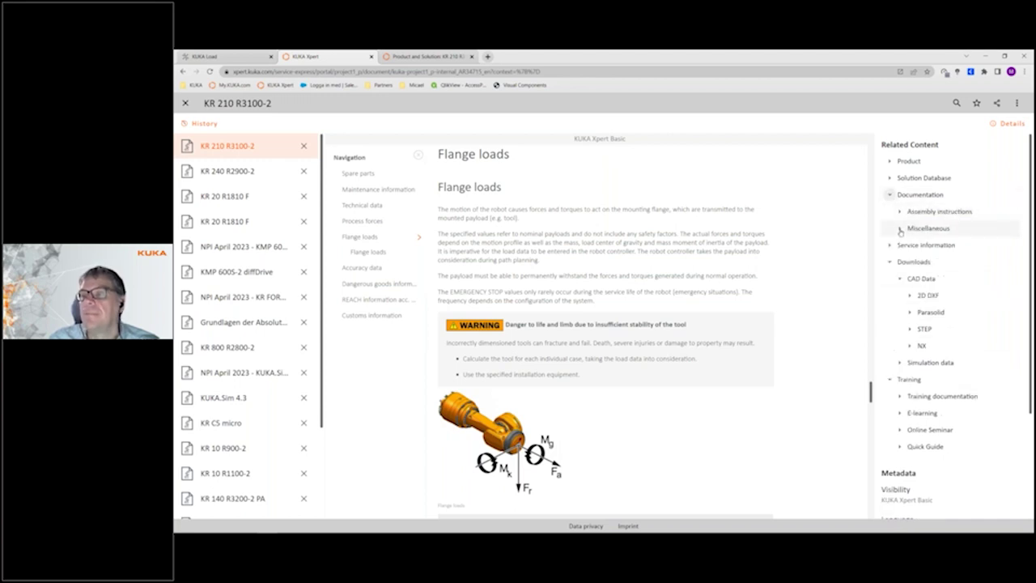
click(901, 231)
click(899, 211)
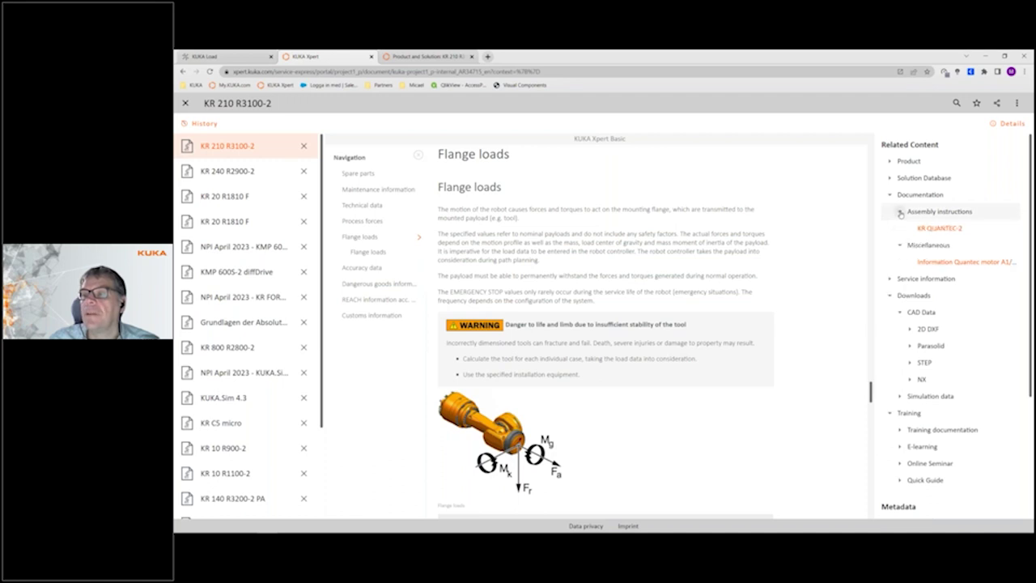
click(891, 162)
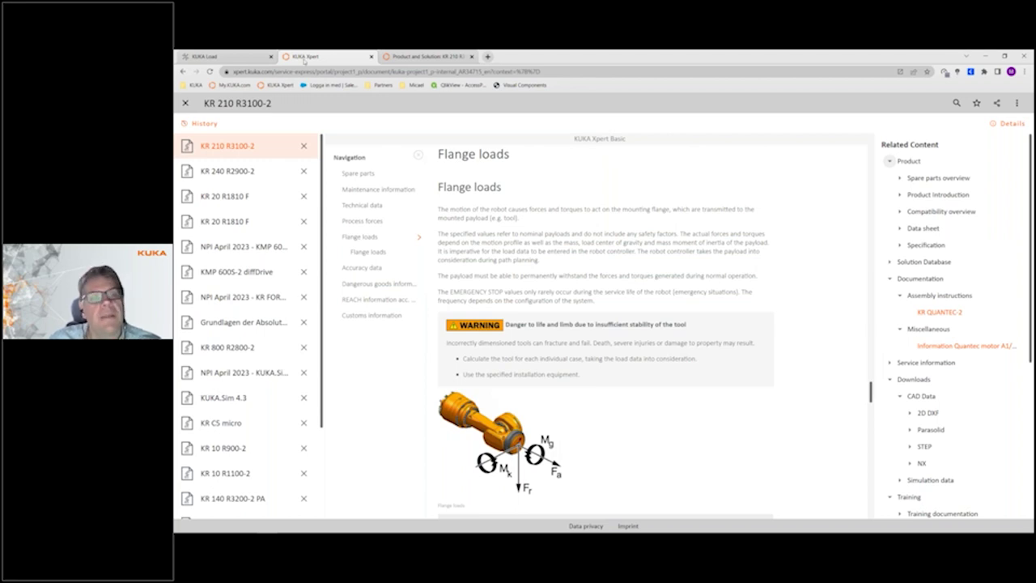
click(206, 56)
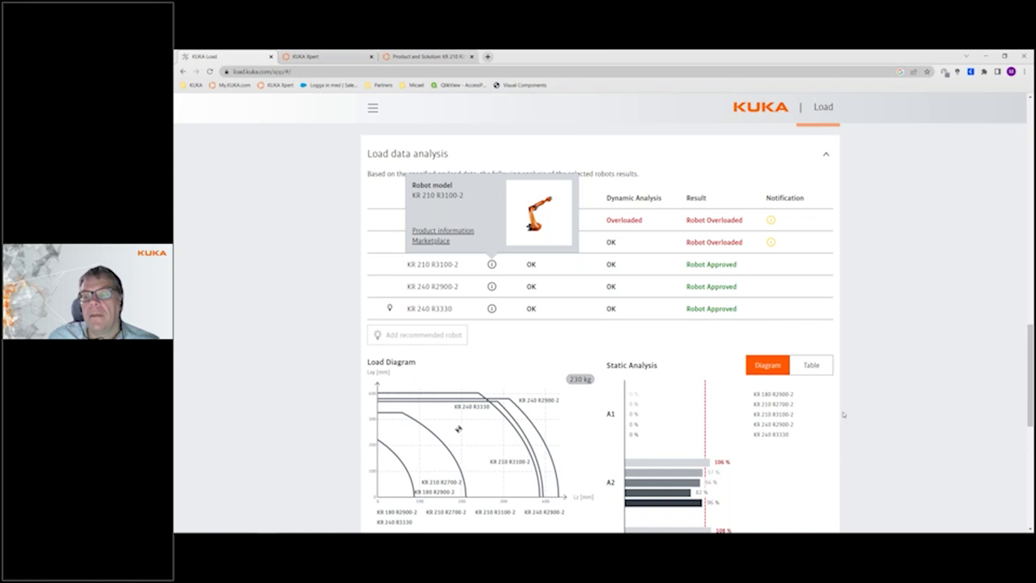
Save the analysis from the bottom of the page to reach the Select file page.
scroll(843, 415, down, 5)
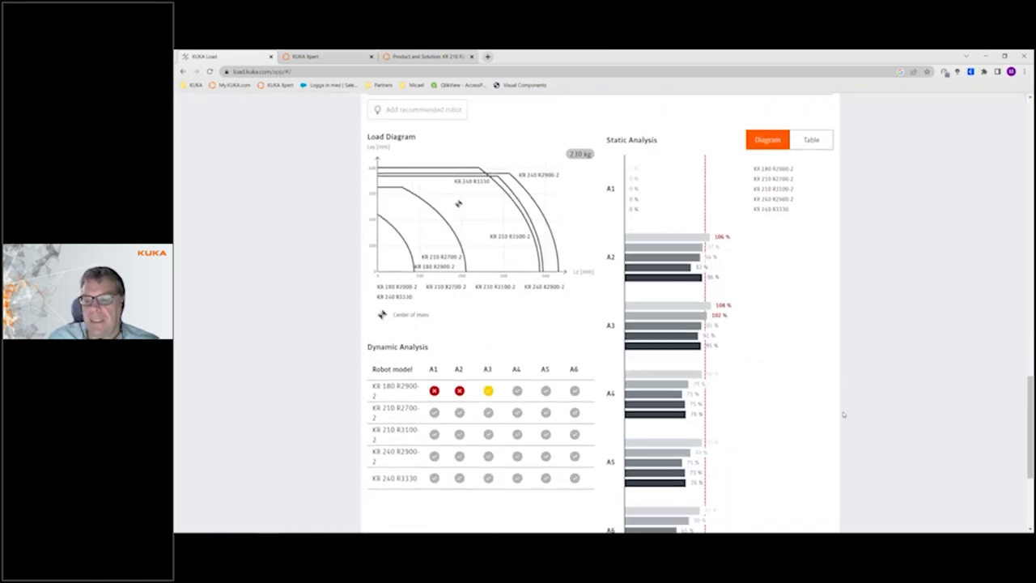
scroll(842, 414, down, 1)
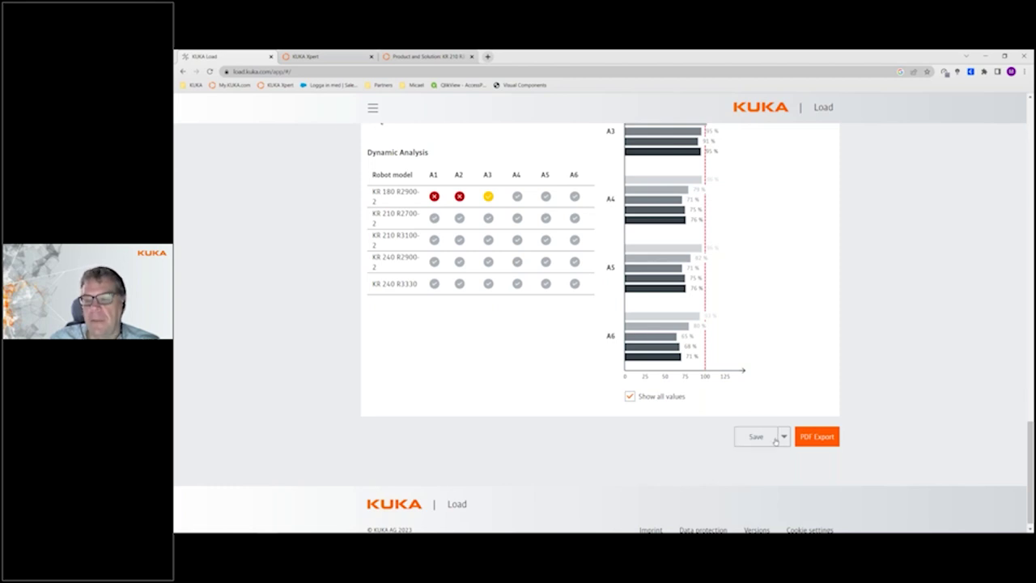
click(756, 437)
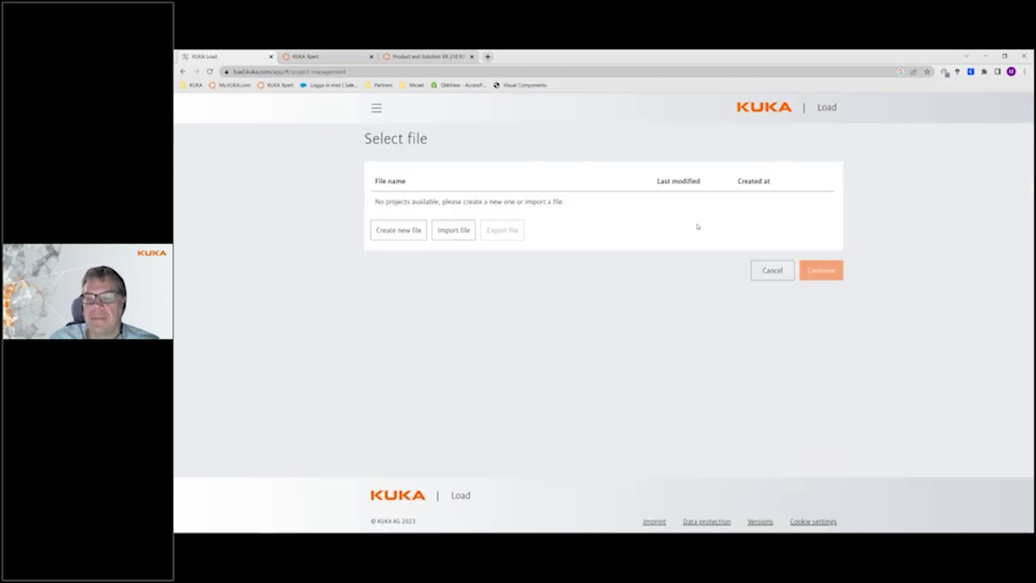
Create a new project file and enter 'test' as Project 1's customer.
click(411, 229)
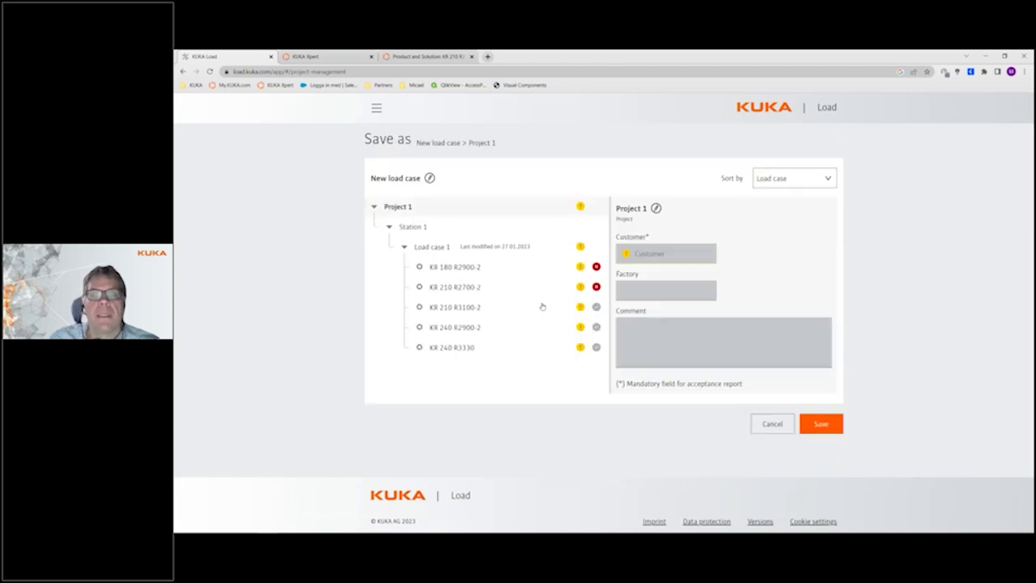
click(419, 309)
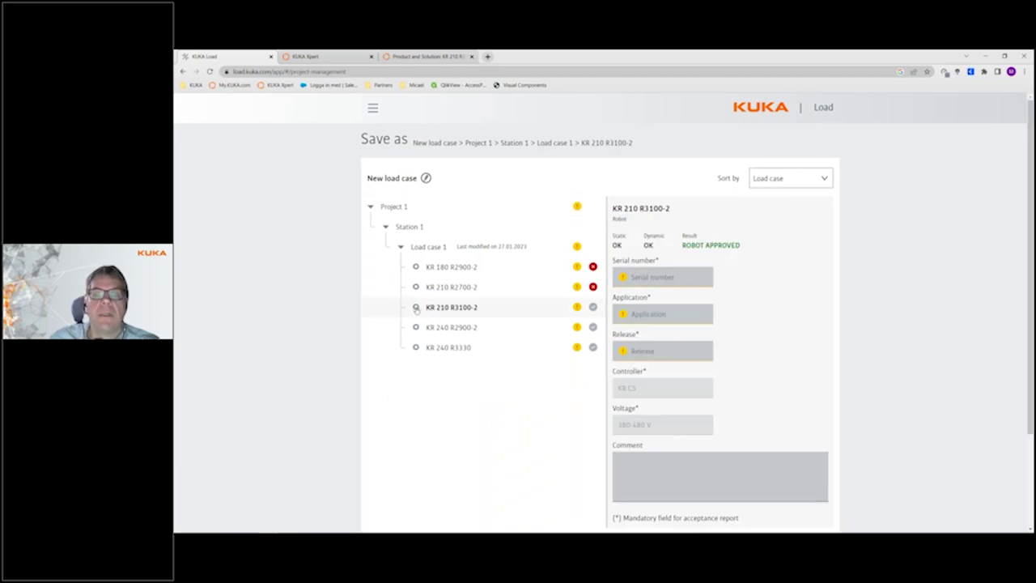
click(401, 227)
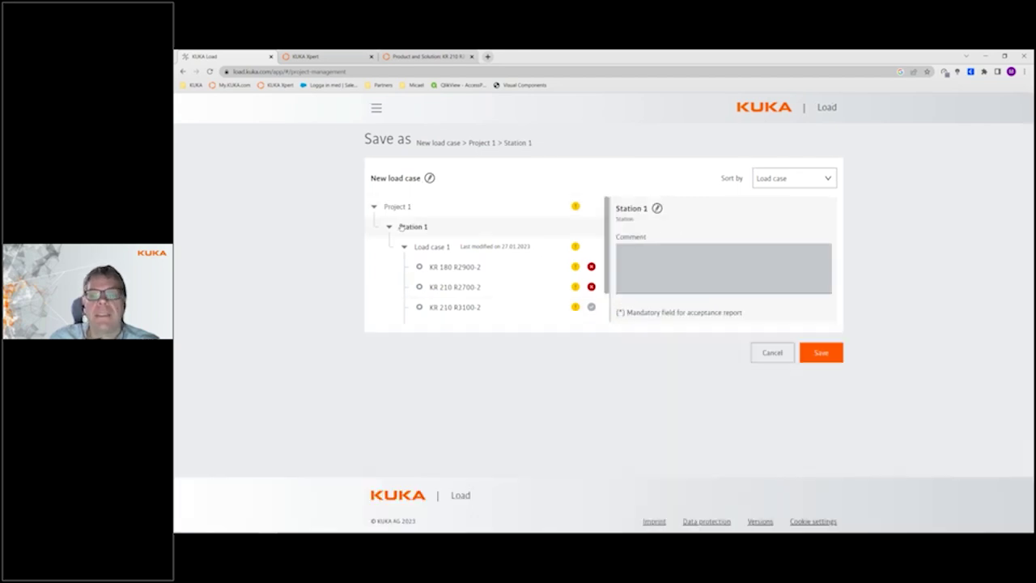
click(398, 207)
click(678, 256)
text(test)
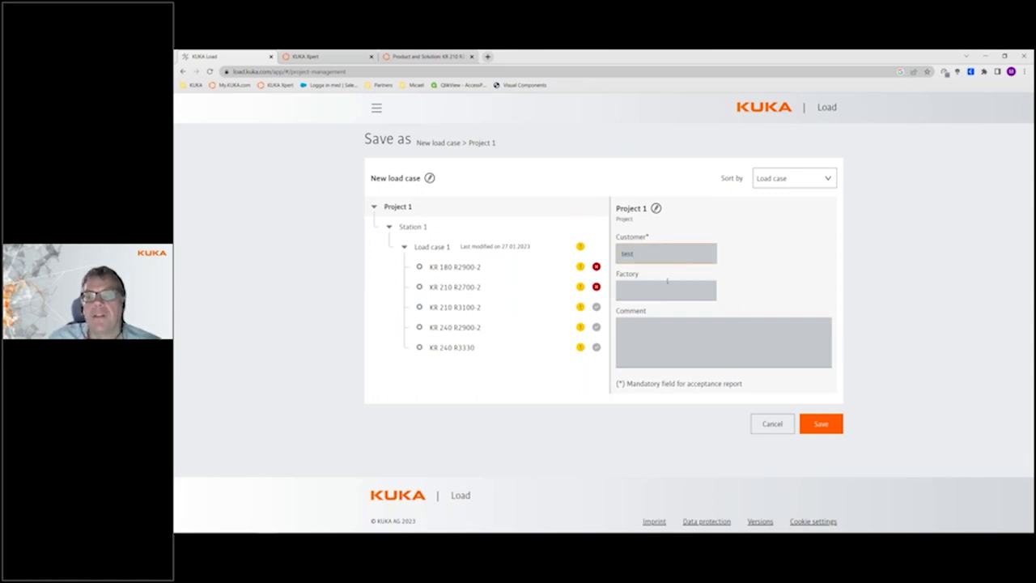
Fill in Load case 1's Created by field and open the KR 210 R3100-2 details.
click(412, 228)
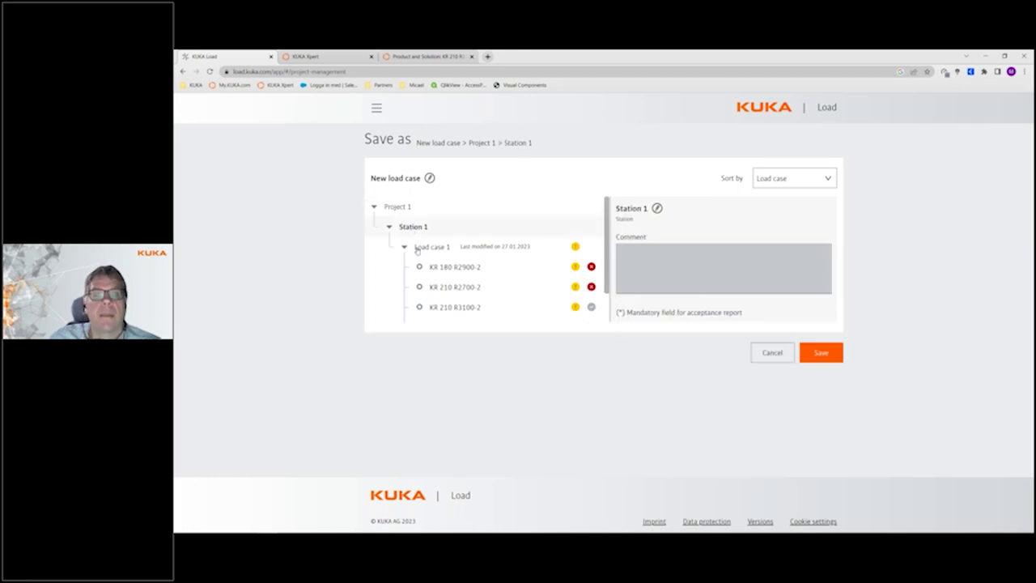
click(417, 250)
click(686, 288)
text(mam)
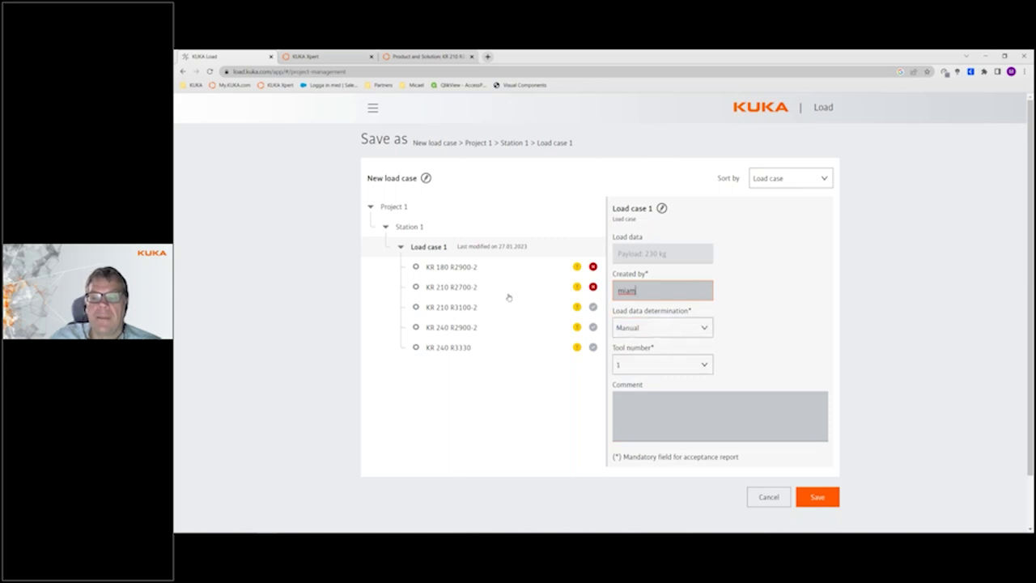
click(431, 311)
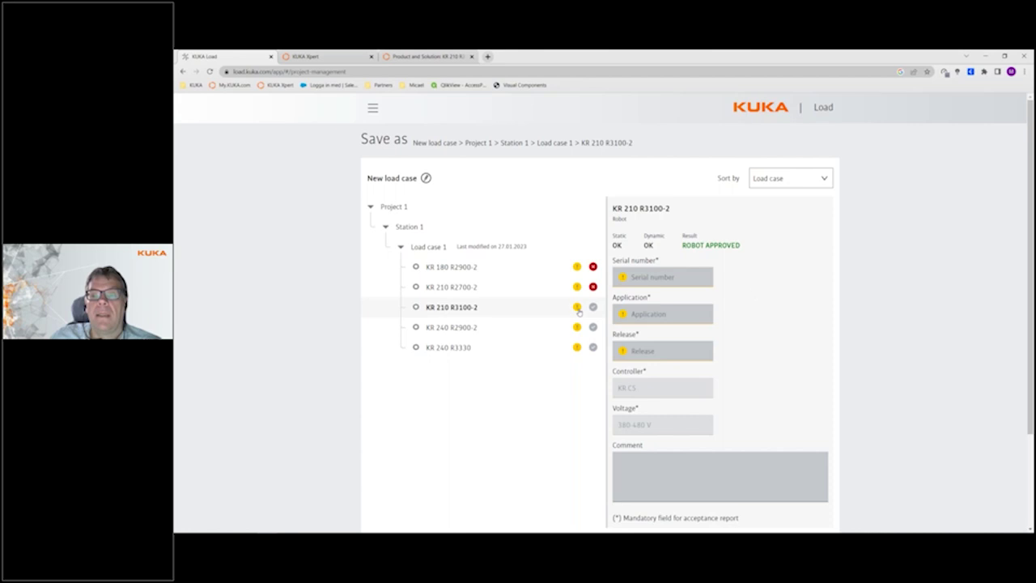
Set serial number, application and release to 0 for KR 210 R3100-2 and KR 180 R2900-2.
text(0)
click(672, 318)
text(0)
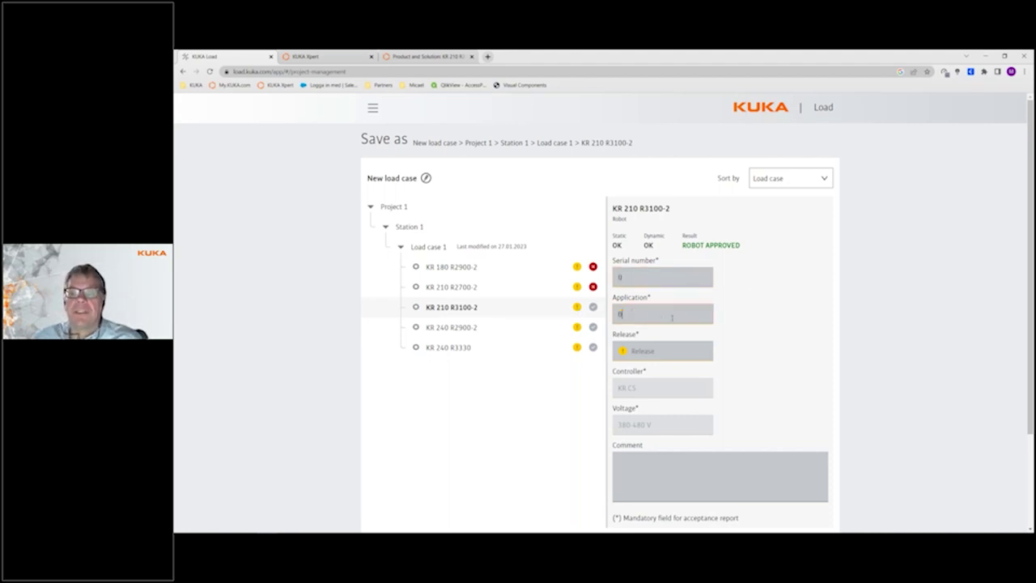
click(651, 352)
text(0)
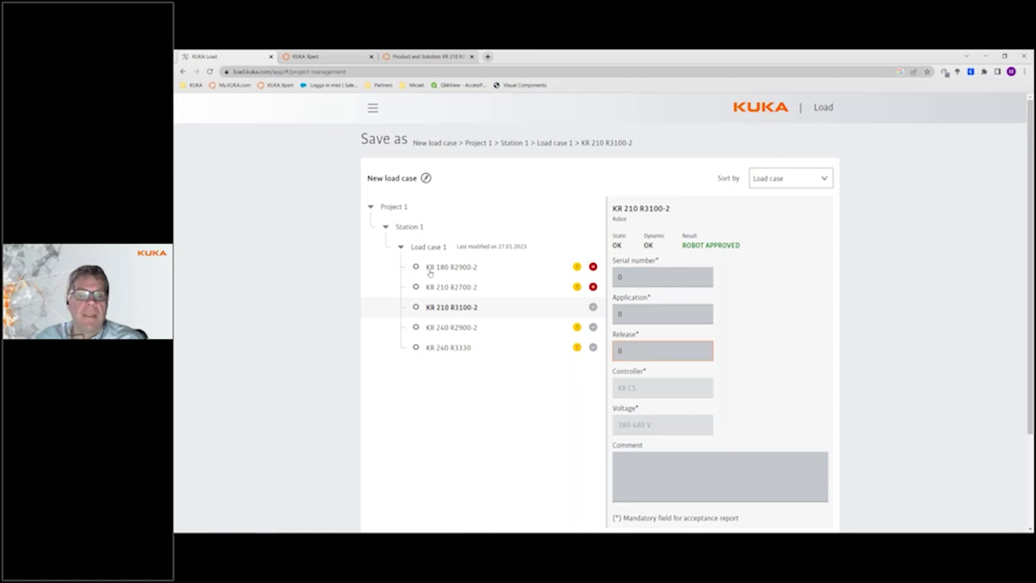
click(430, 271)
click(664, 277)
text(0)
click(662, 313)
text(0)
click(637, 349)
text(0)
Set KR 240 R2900-2's serial number, application and release to 0.
click(496, 329)
click(679, 277)
text(0)
click(664, 314)
text(0)
click(657, 350)
text(0)
Set KR 240 R3330's serial number, application and release to 0, then save Load case 1.
click(448, 346)
click(688, 276)
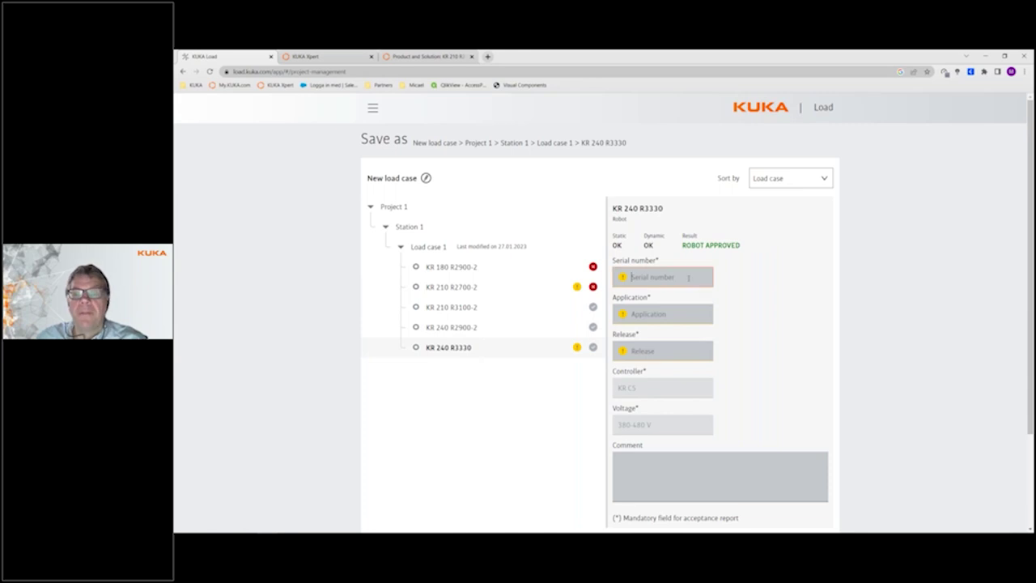
text(0)
click(672, 314)
text(0)
click(676, 350)
text(0)
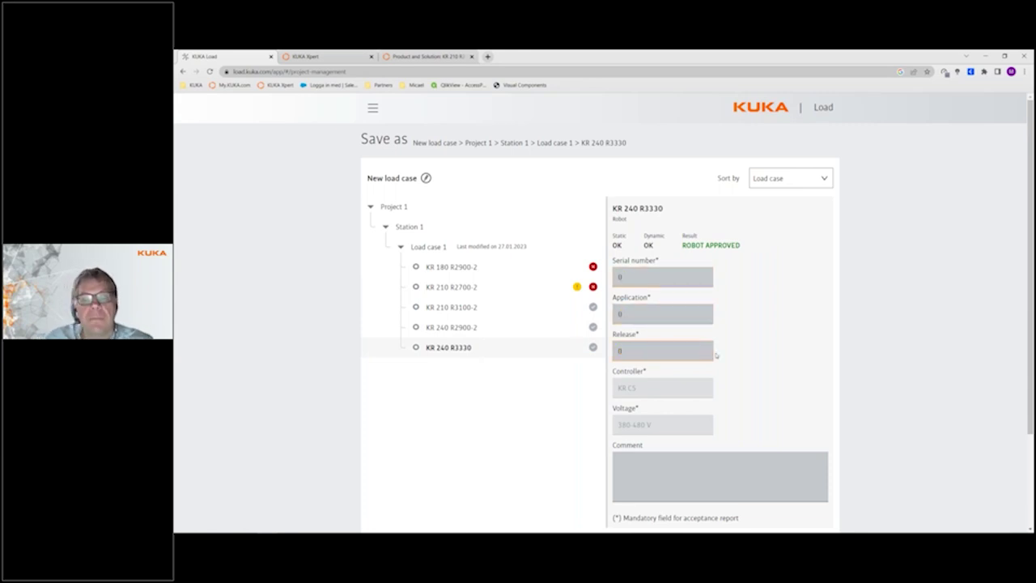
scroll(719, 360, down, 1)
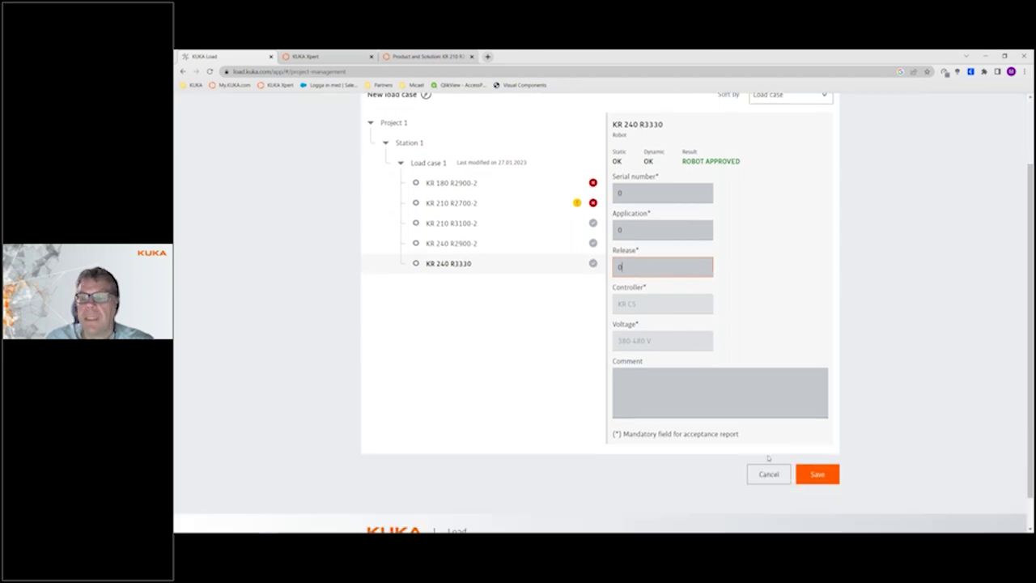
click(819, 474)
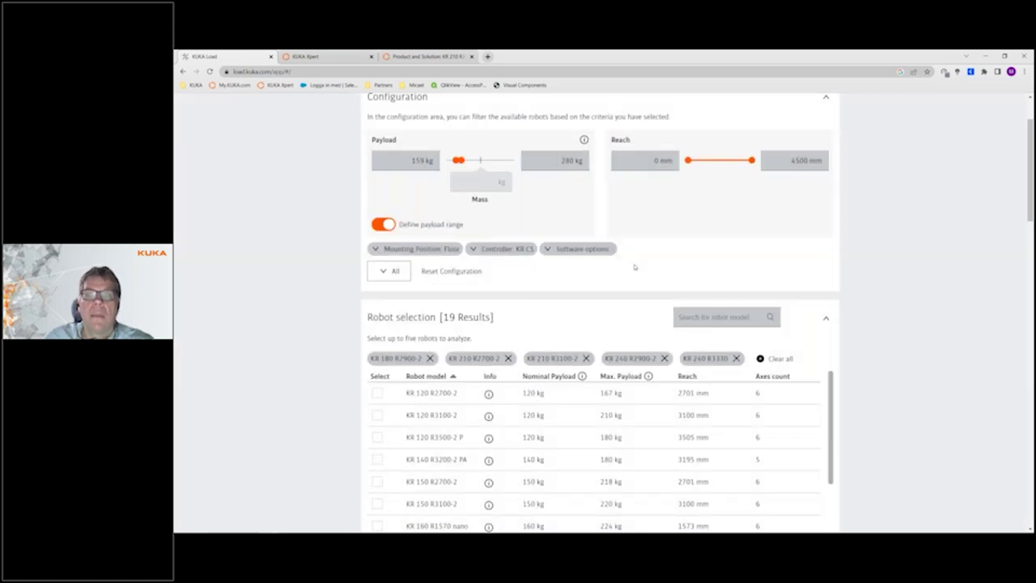
Scroll to the end of the analysis and open the PDF Export page.
scroll(818, 328, down, 6)
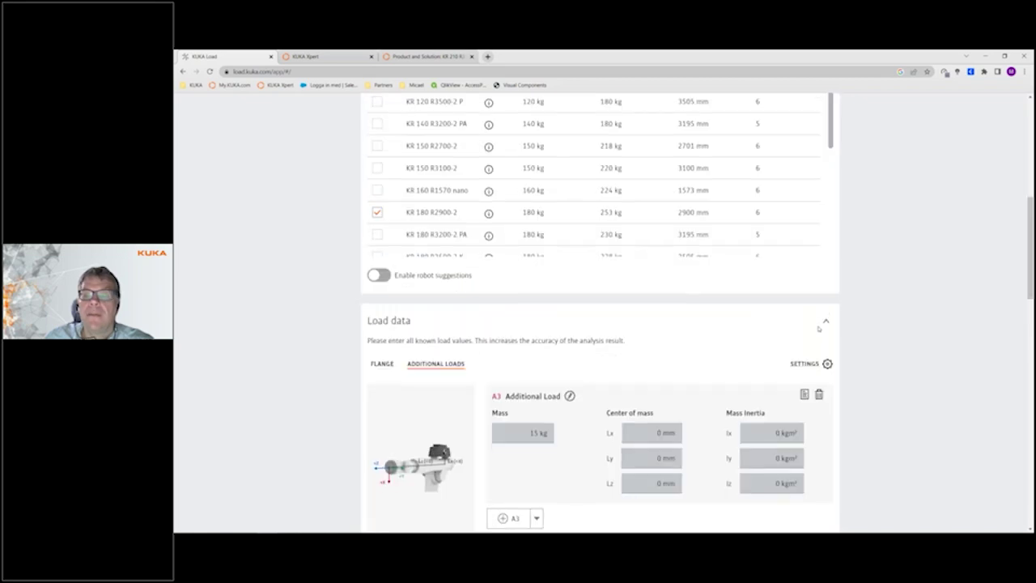
scroll(819, 328, down, 15)
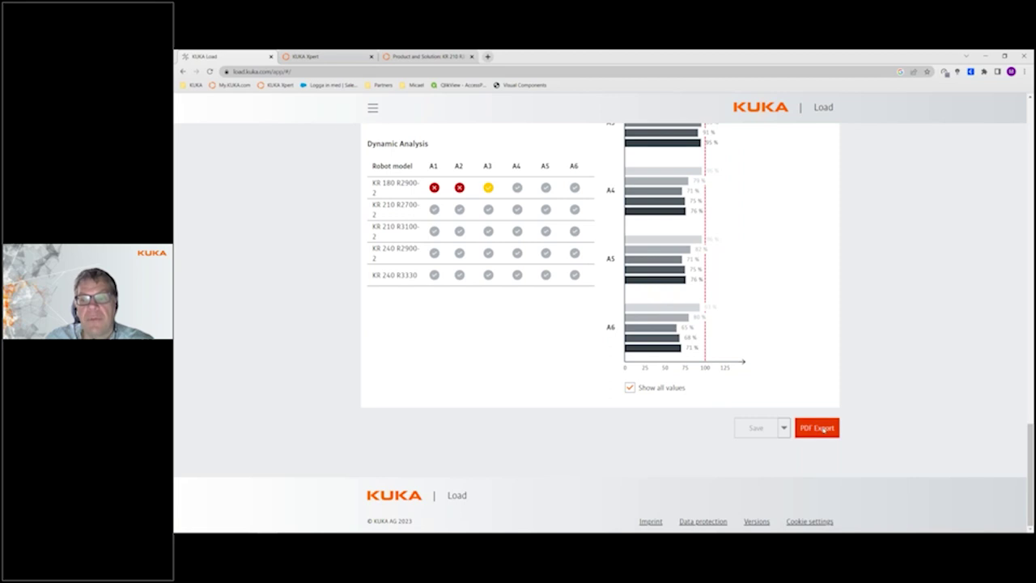
click(821, 430)
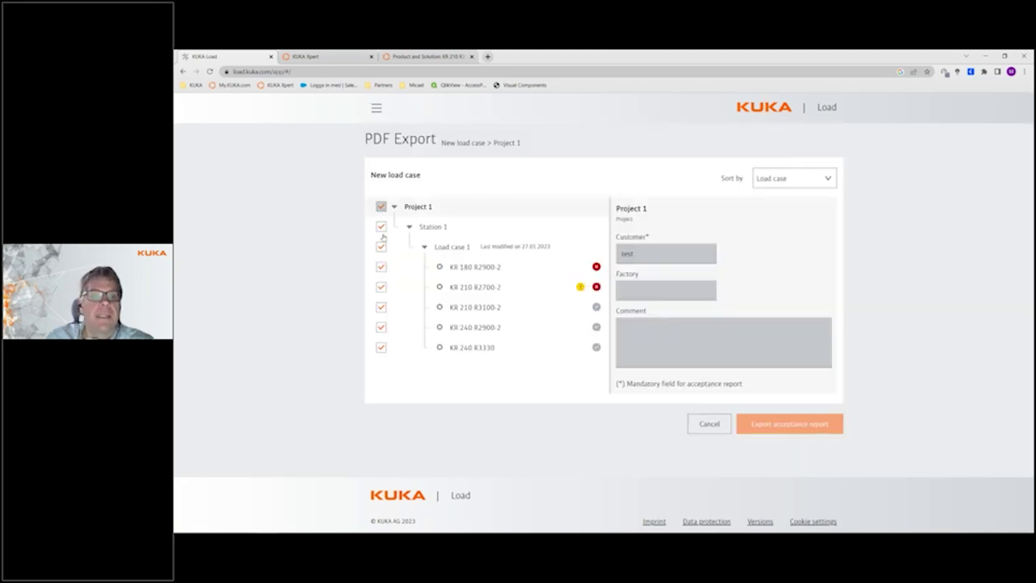
Uncheck every robot except KR 210 R3100-2 and export its acceptance report PDF.
click(381, 267)
click(381, 286)
click(381, 327)
click(381, 347)
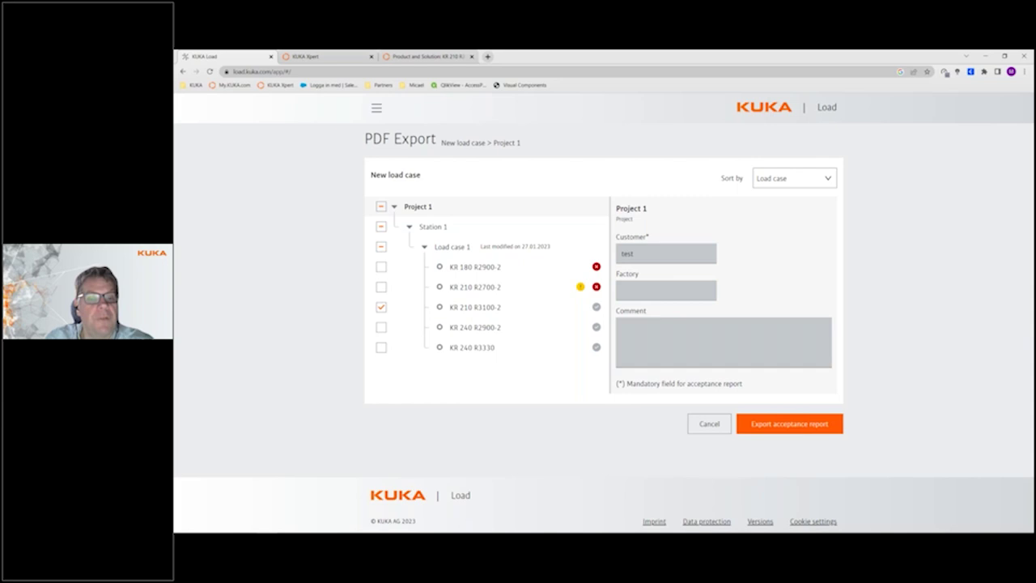
click(474, 307)
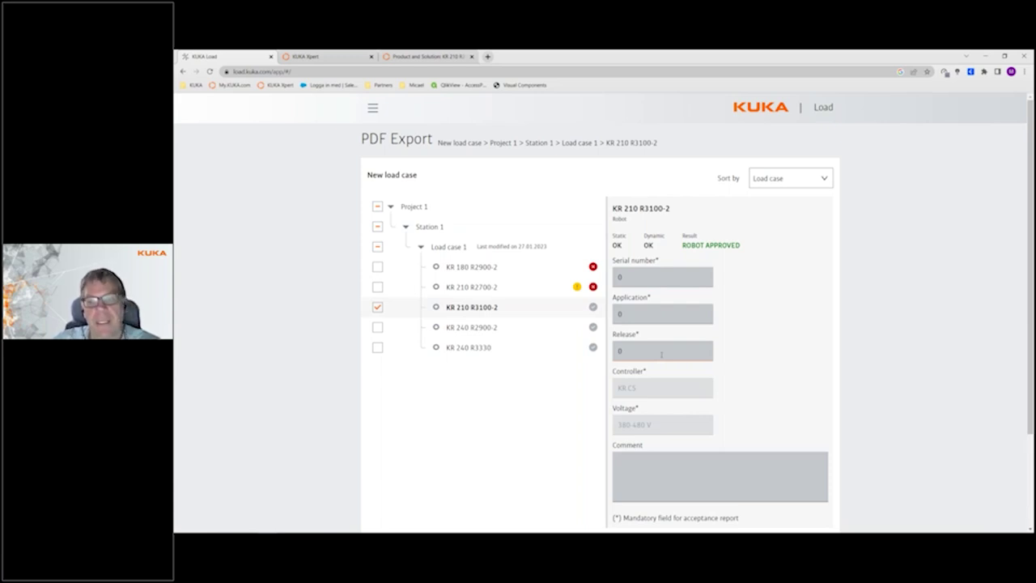
scroll(759, 345, down, 2)
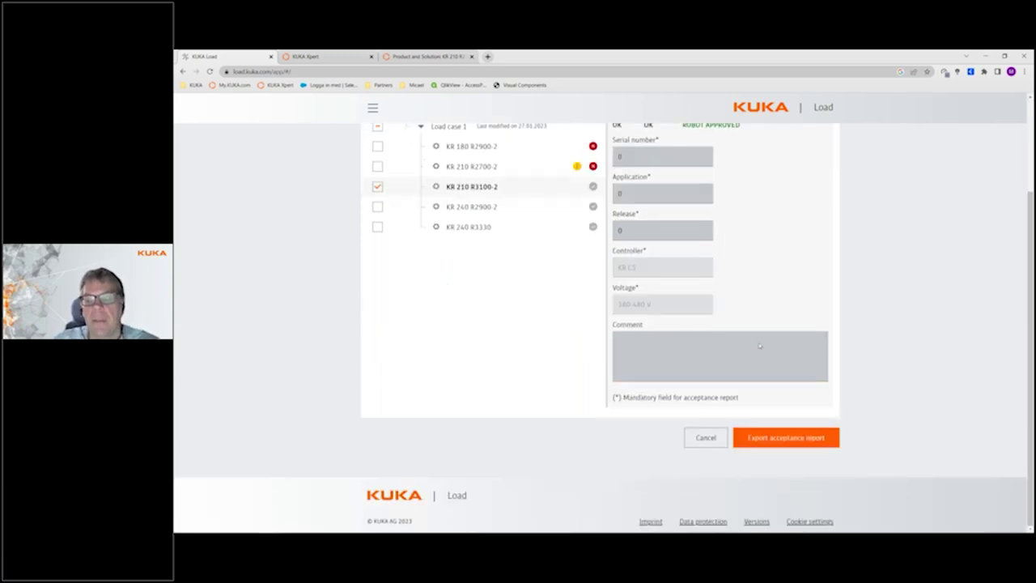
click(805, 441)
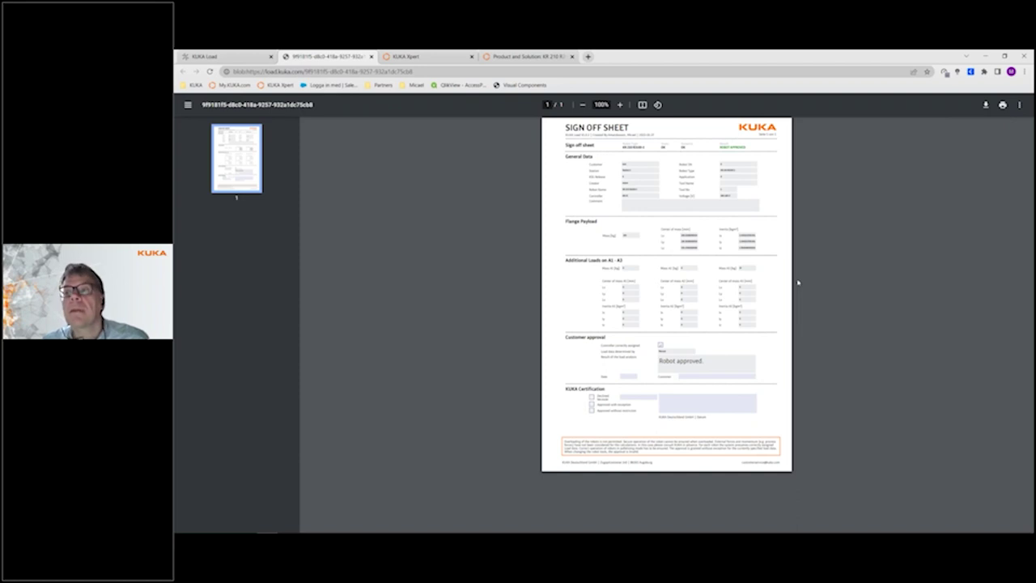
ctrl+scroll(798, 282, up, 3)
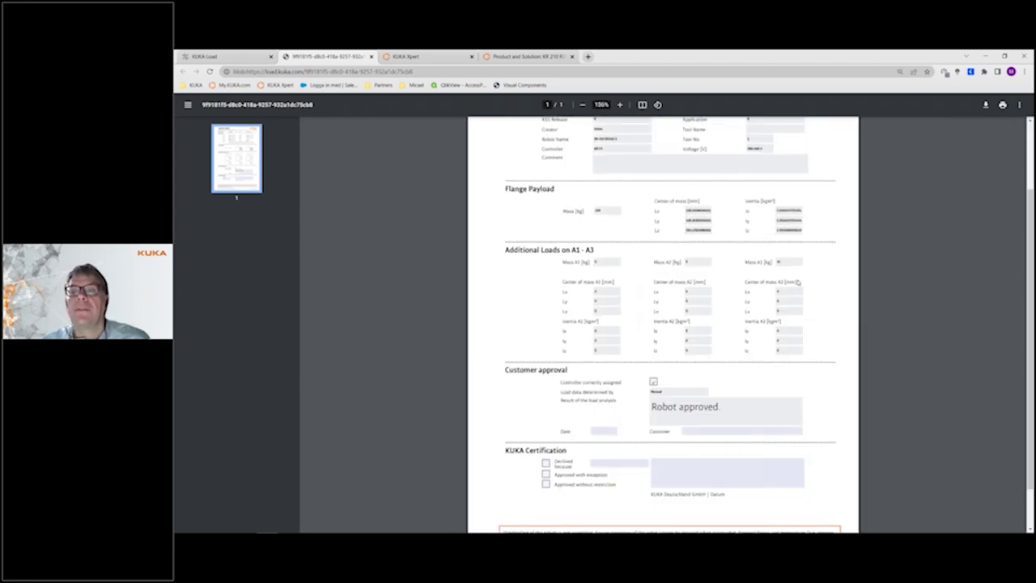
ctrl+scroll(798, 282, up, 2)
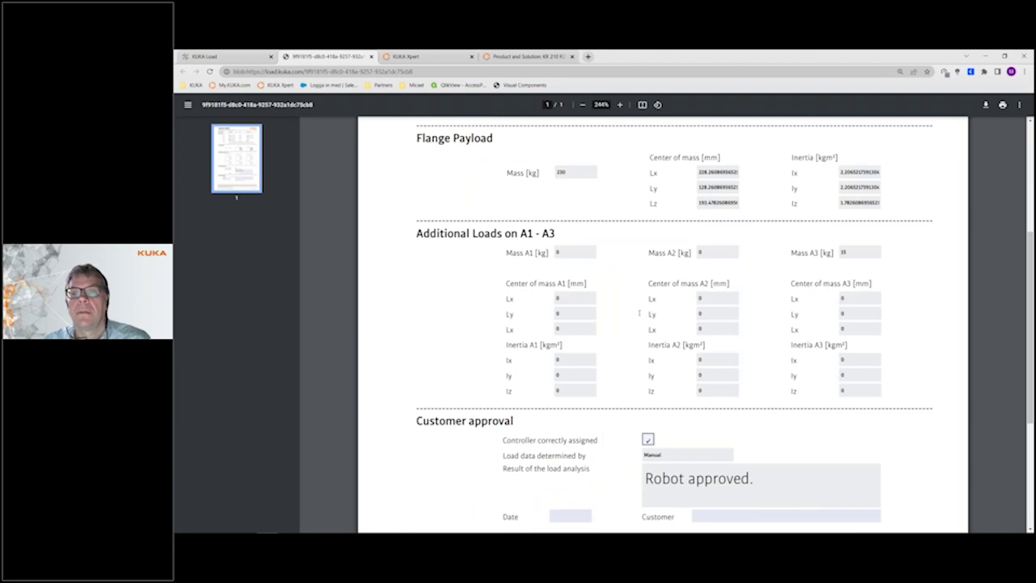
scroll(1025, 230, up, 1)
scroll(662, 324, up, 3)
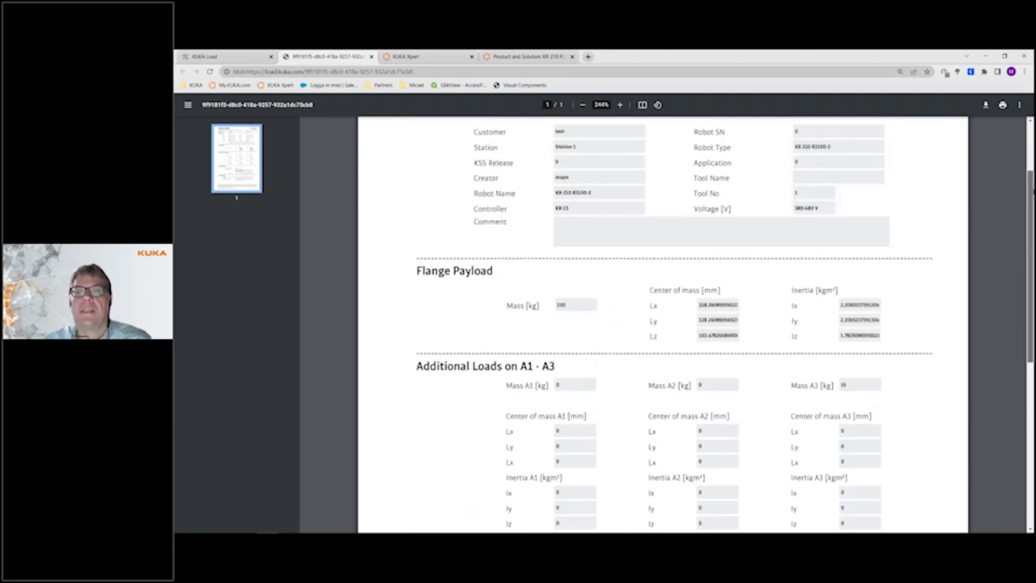
scroll(1022, 252, up, 1)
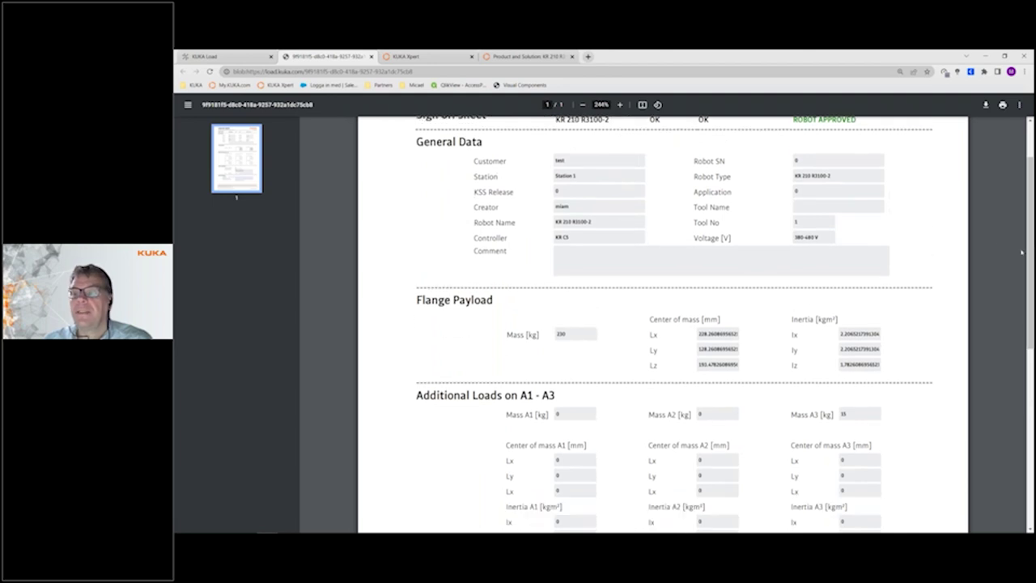
scroll(1026, 308, down, 3)
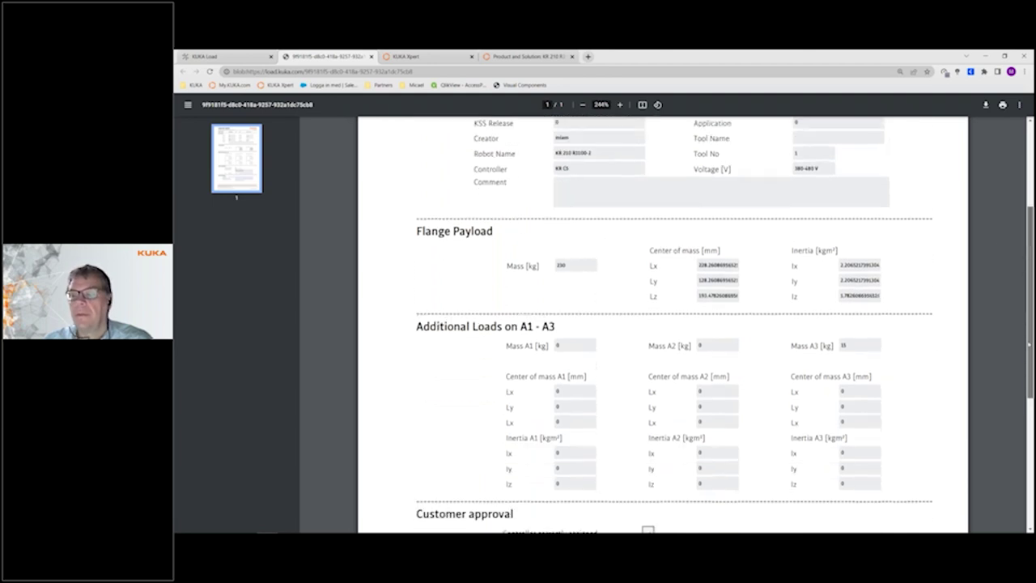
scroll(1028, 344, down, 5)
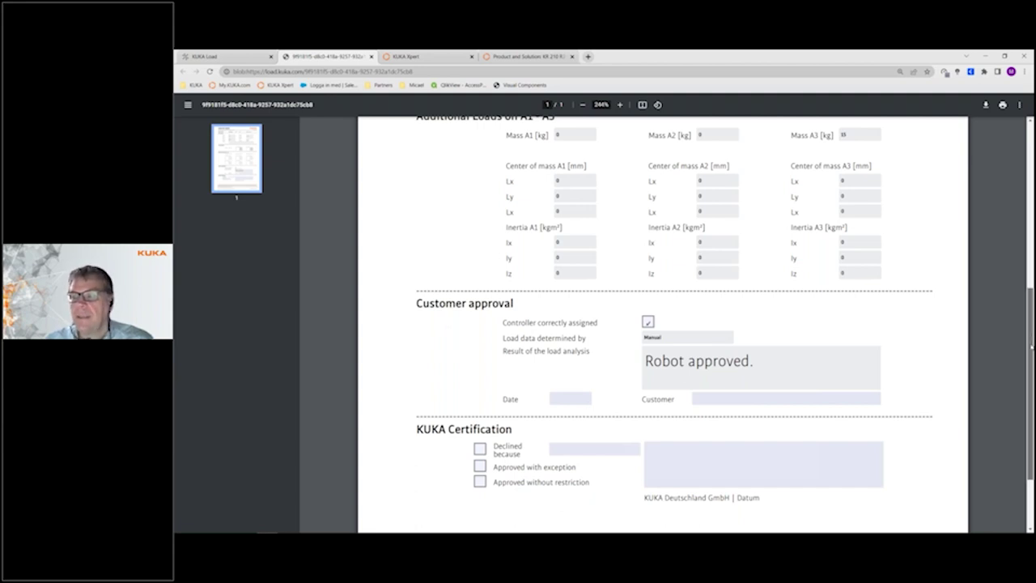
scroll(635, 357, down, 2)
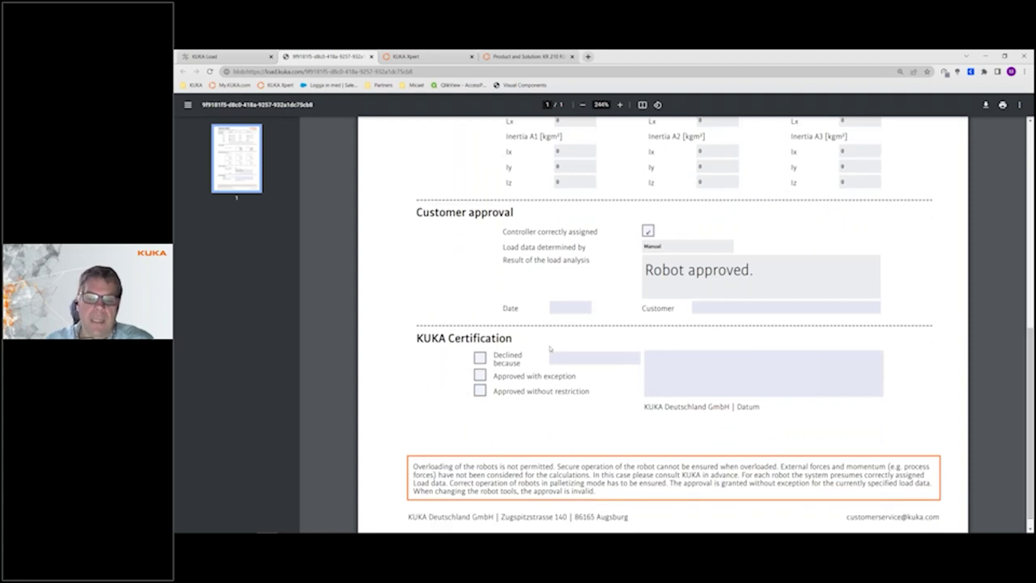
scroll(549, 348, up, 8)
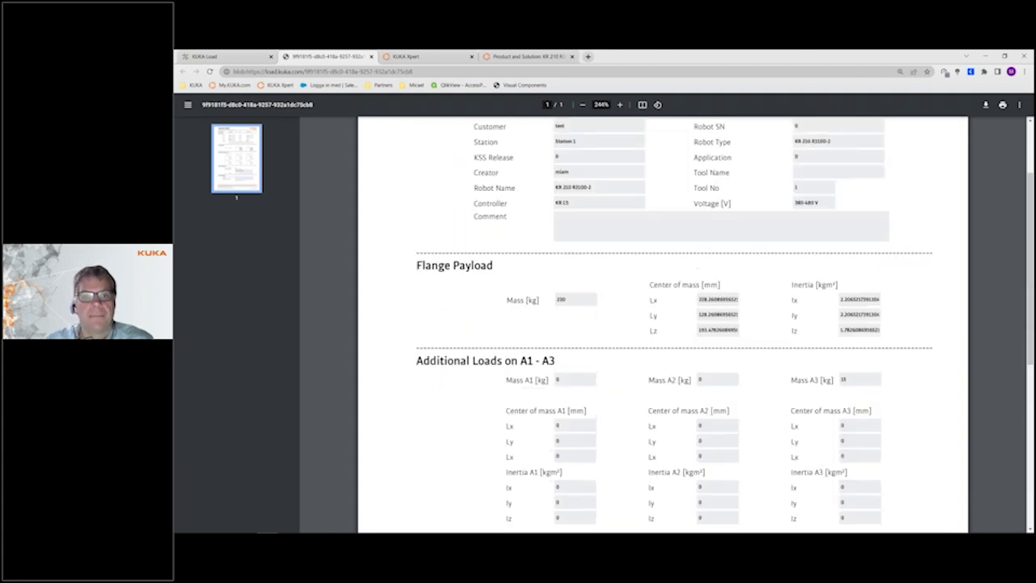